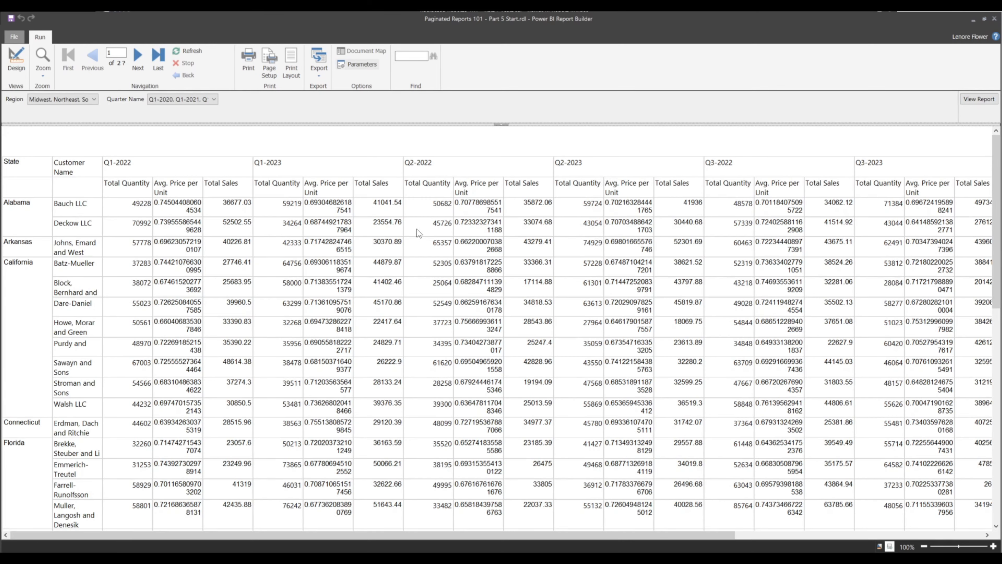
- Review the report's table, switch to print layout and page through to page 9
{"action": "scroll", "coordinate": [321, 274], "scroll_direction": "down", "scroll_amount": 3}
{"action": "scroll", "coordinate": [322, 274], "scroll_direction": "down", "scroll_amount": 4}
{"action": "scroll", "coordinate": [321, 272], "scroll_direction": "up", "scroll_amount": 7}
{"action": "left_click", "coordinate": [302, 67]}
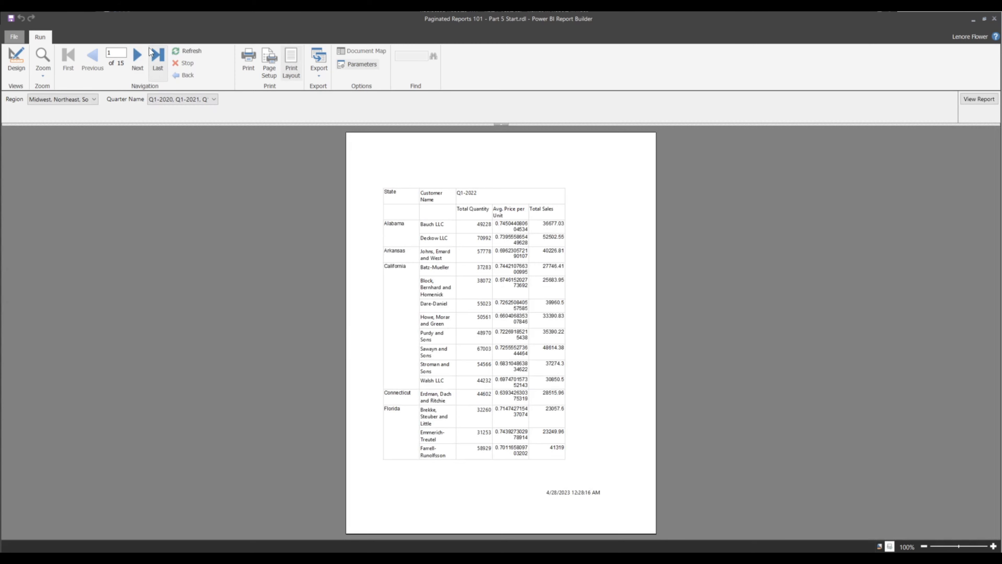
{"action": "left_click", "coordinate": [138, 60]}
{"action": "left_click", "coordinate": [137, 61]}
{"action": "left_click", "coordinate": [137, 60]}
{"action": "left_click", "coordinate": [136, 61]}
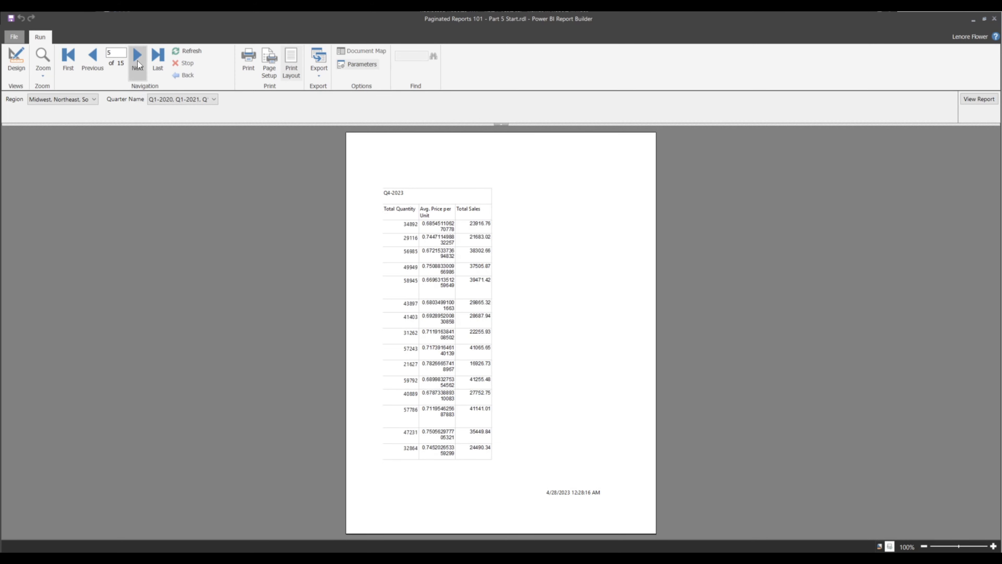
{"action": "left_click", "coordinate": [137, 60]}
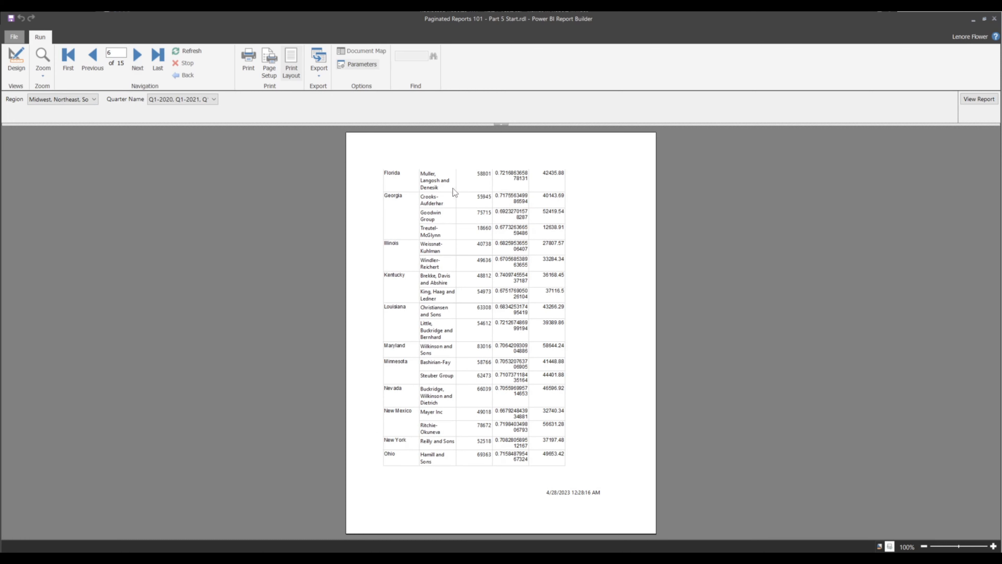
{"action": "left_click", "coordinate": [142, 63]}
{"action": "left_click", "coordinate": [142, 63]}
{"action": "left_click", "coordinate": [142, 63]}
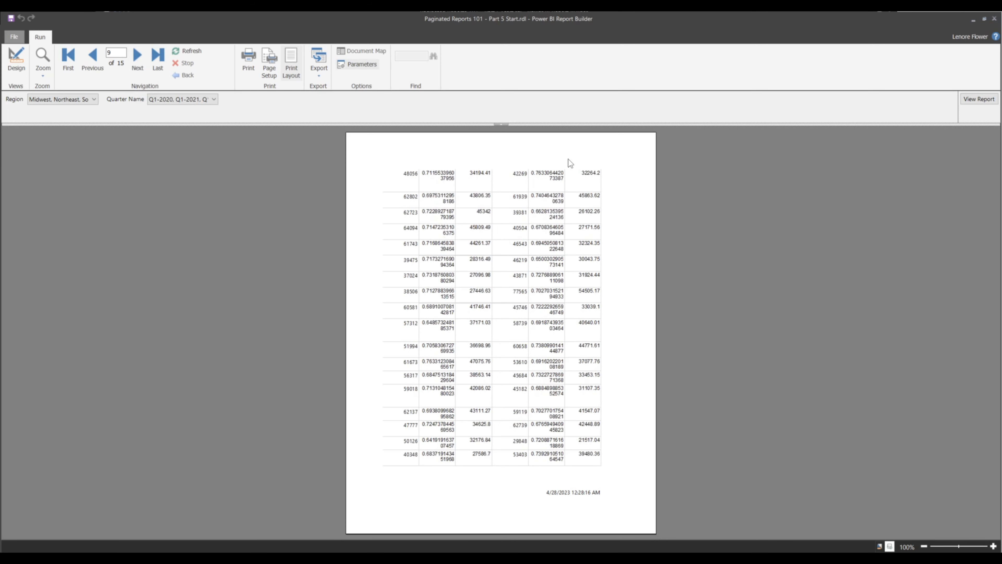
- Return to design view and move the State and Customer Name headers down to the empty cells in the row below
{"action": "left_click", "coordinate": [23, 58]}
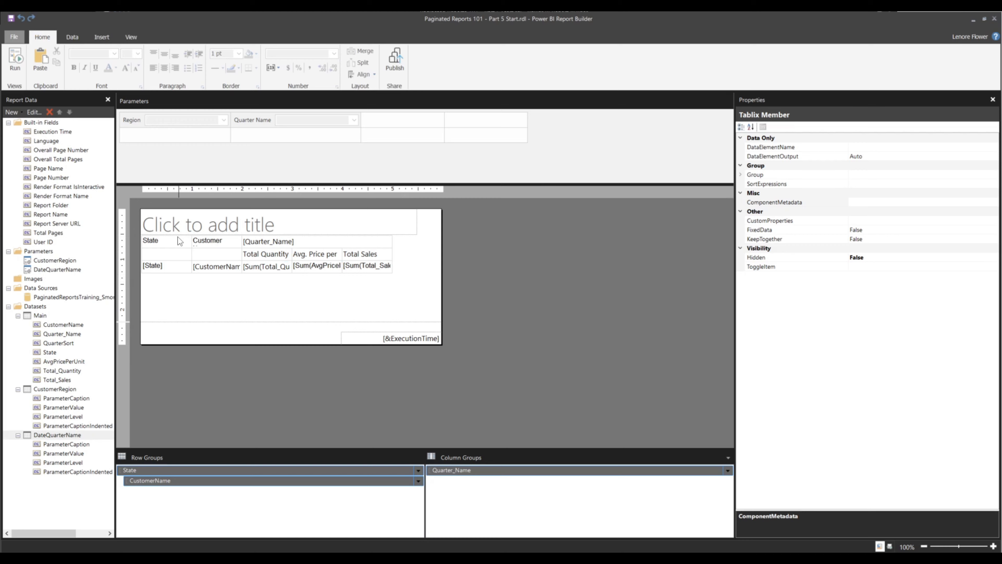
{"action": "left_click", "coordinate": [171, 238]}
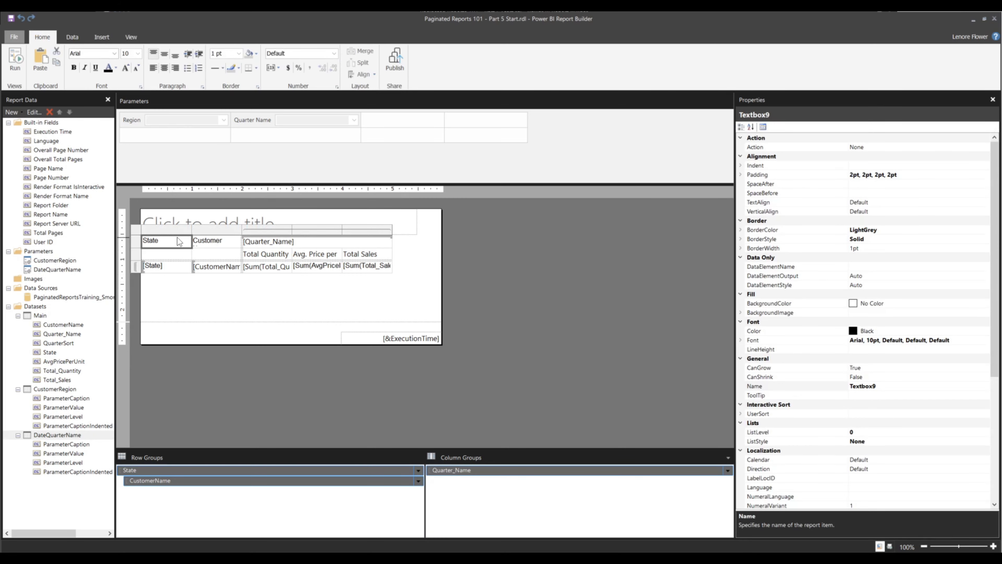
{"action": "left_click", "coordinate": [210, 239], "text": "ctrl"}
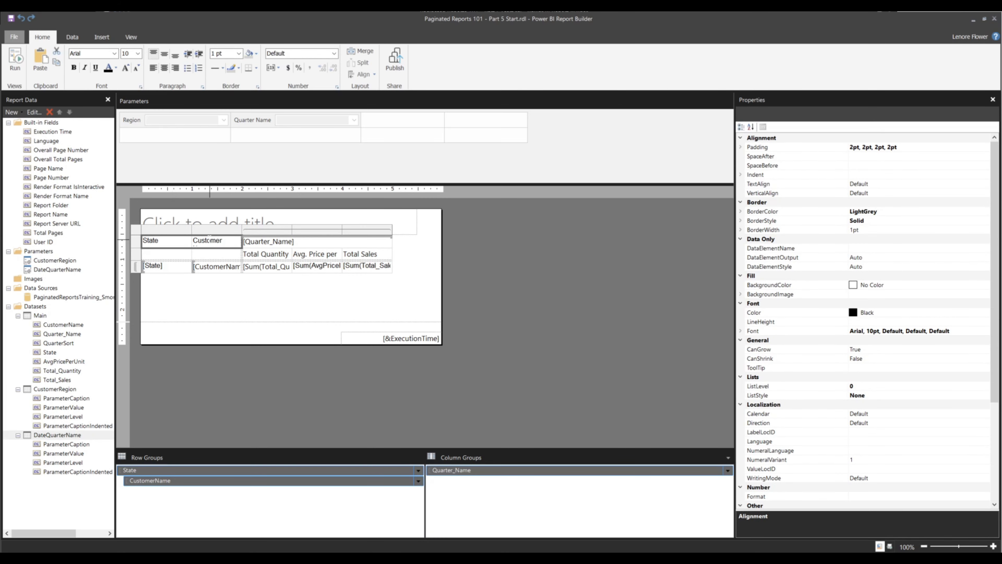
{"action": "key", "text": "Delete"}
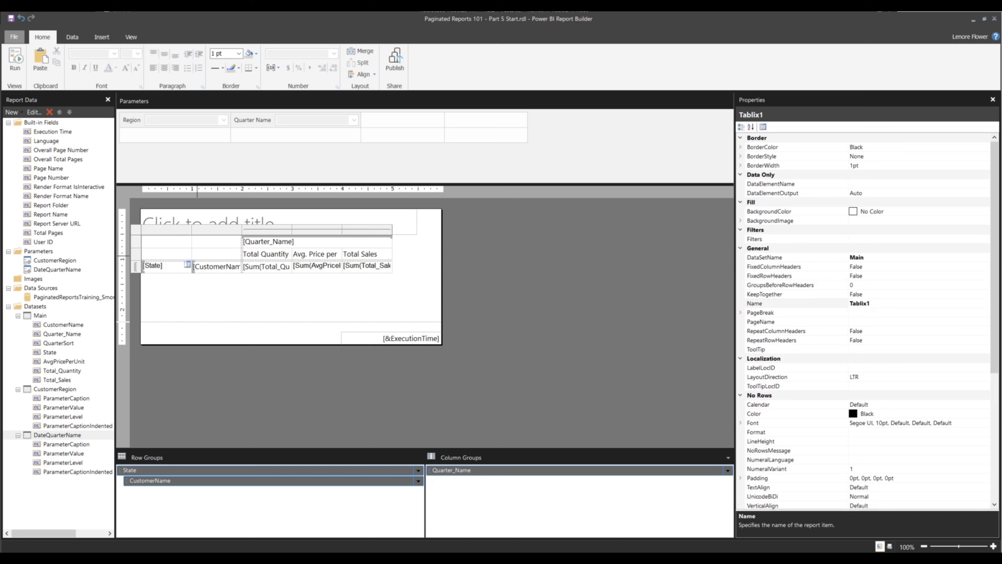
{"action": "left_click", "coordinate": [154, 249]}
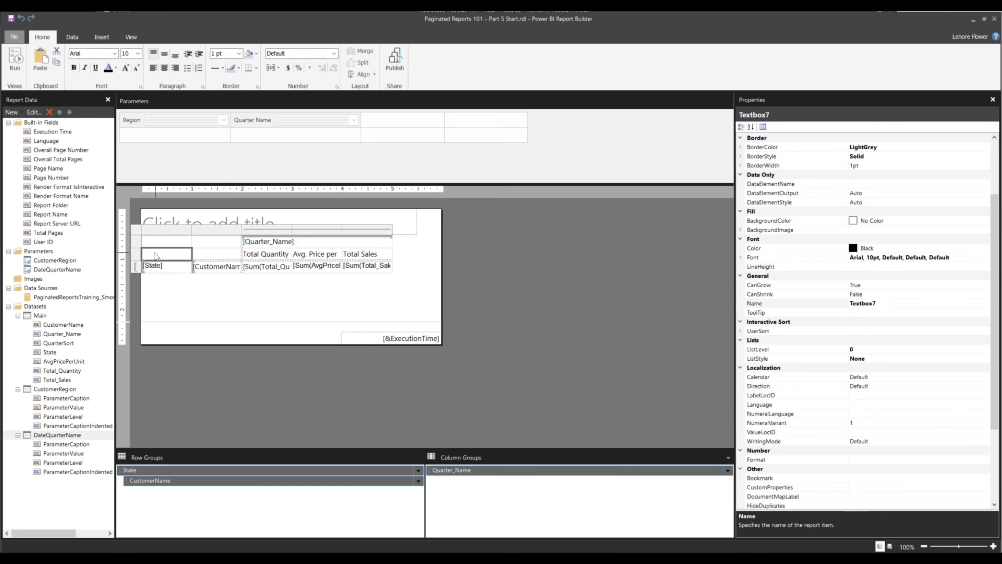
{"action": "key", "text": "ctrl+z"}
- Make all cells in the table's two header rows bold, middle-aligned vertically and centred horizontally
{"action": "left_click", "coordinate": [160, 242]}
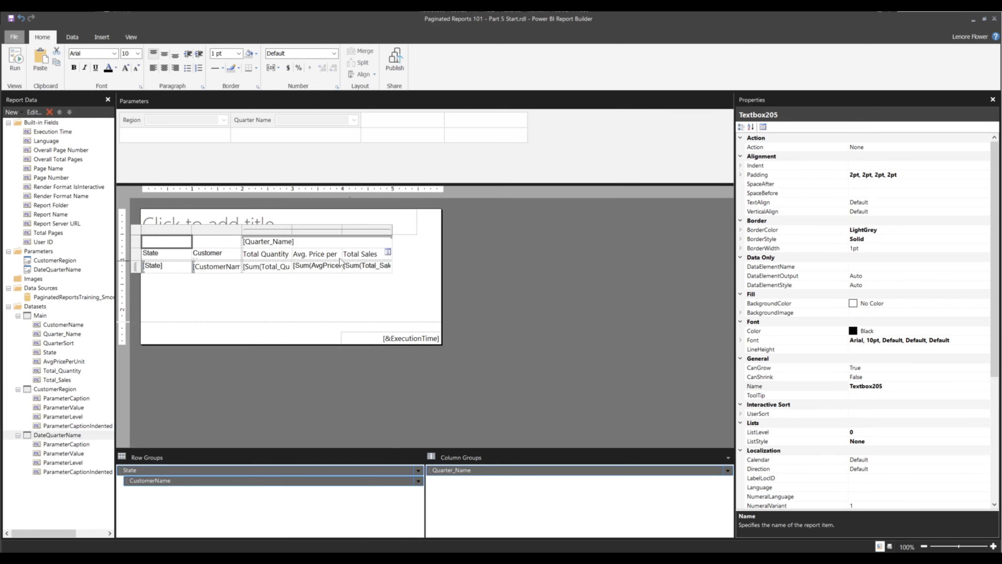
{"action": "left_click", "coordinate": [352, 255], "text": "shift"}
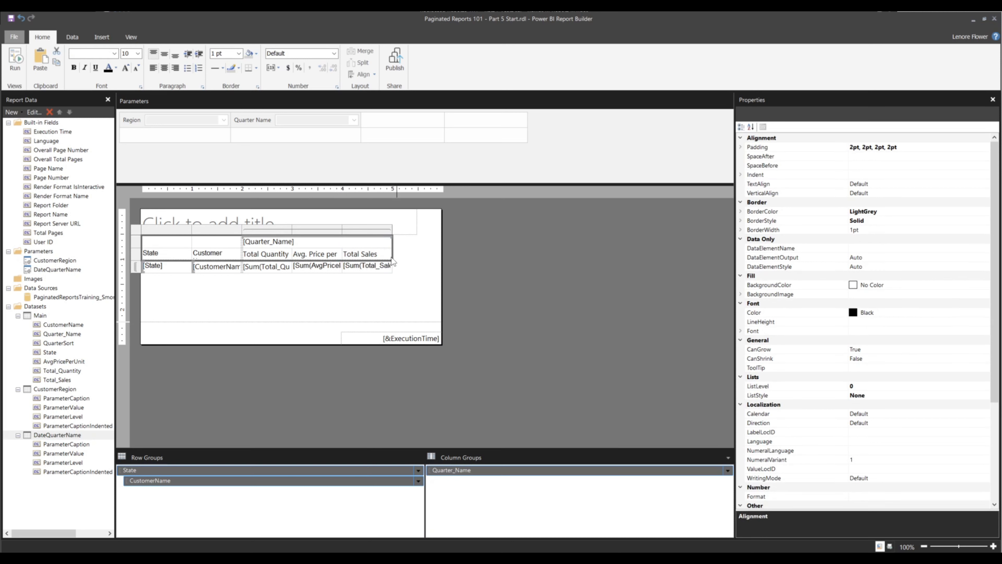
{"action": "left_click", "coordinate": [73, 68]}
{"action": "left_click", "coordinate": [165, 53]}
{"action": "left_click", "coordinate": [165, 68]}
{"action": "left_click", "coordinate": [264, 292]}
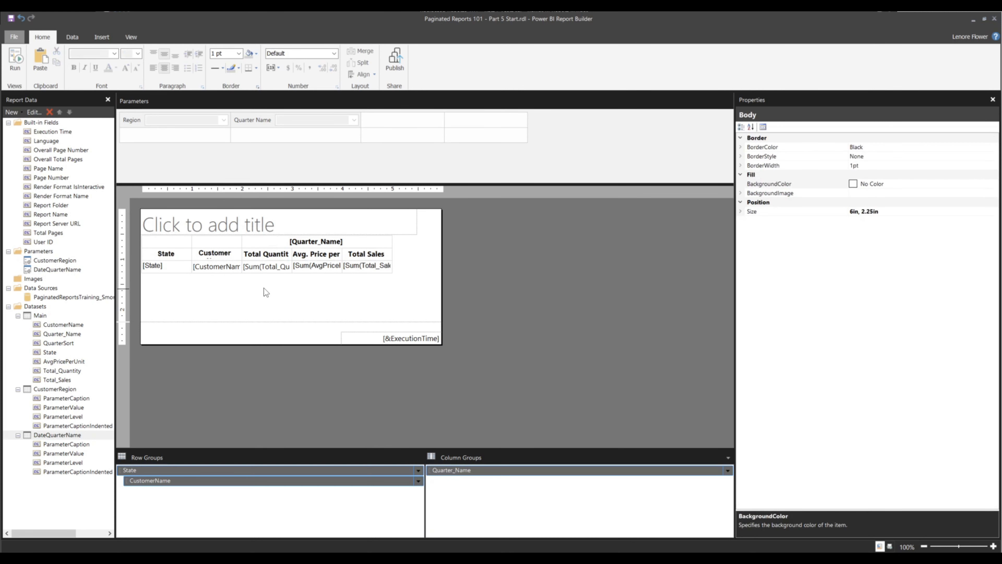
- Widen the Customer Name and Total Quantity columns so their headers fit on one line
{"action": "left_click", "coordinate": [214, 253]}
{"action": "left_click", "coordinate": [238, 248]}
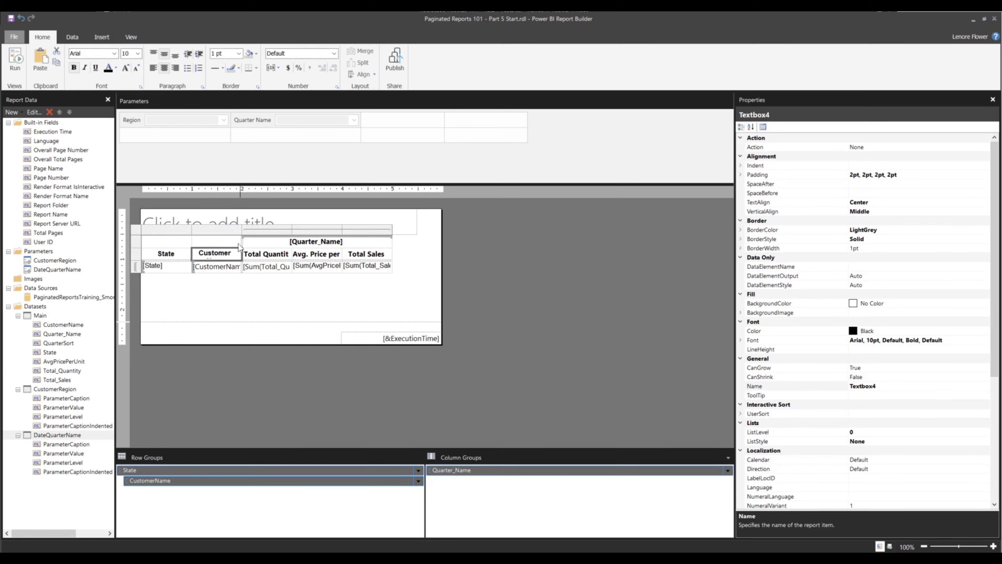
{"action": "left_click_drag", "start_coordinate": [242, 229], "coordinate": [332, 227]}
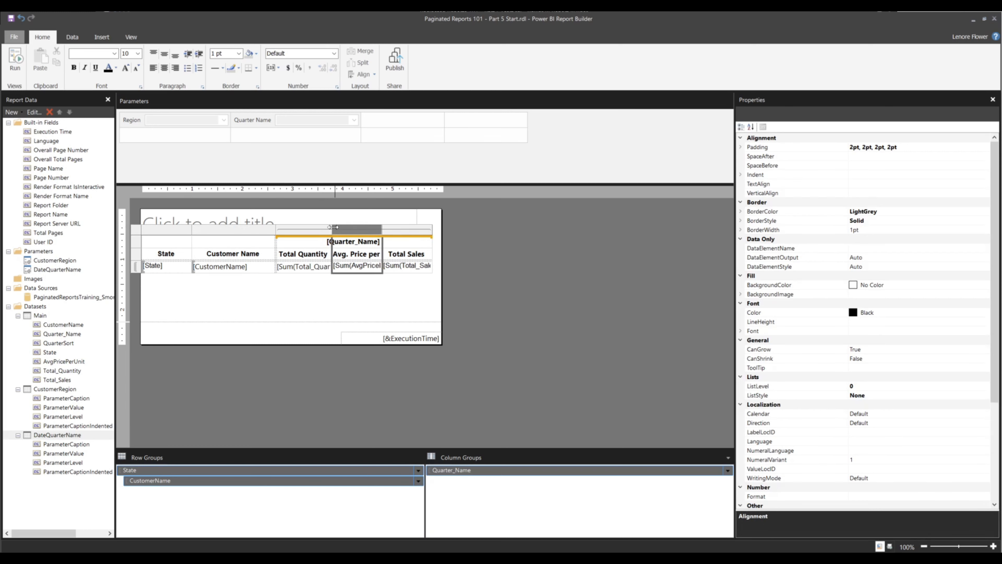
- Break the Avg. Price per Unit header before "per Unit" and make that header row tall enough for two lines
{"action": "left_click", "coordinate": [355, 250]}
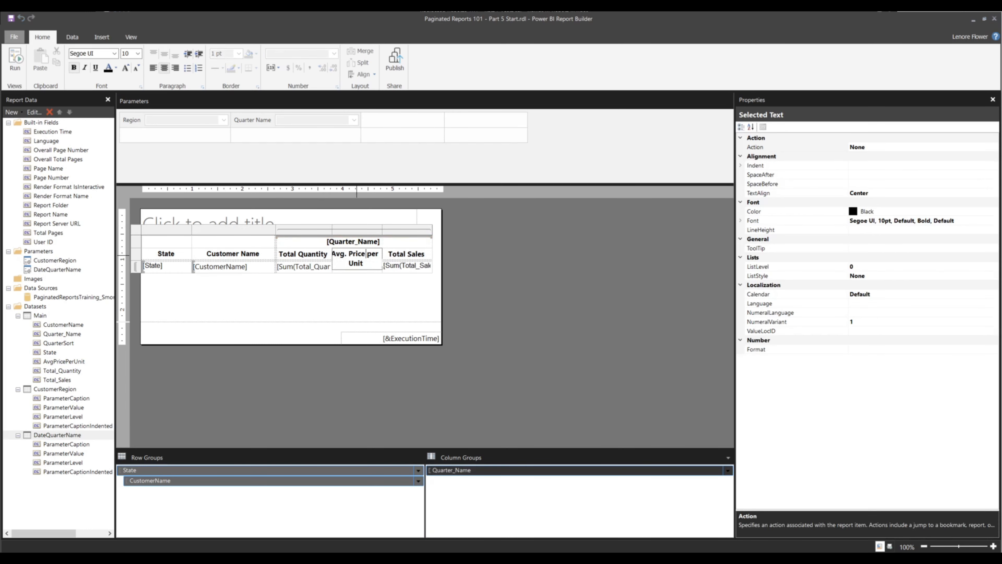
{"action": "key", "text": "Return"}
{"action": "left_click", "coordinate": [149, 256]}
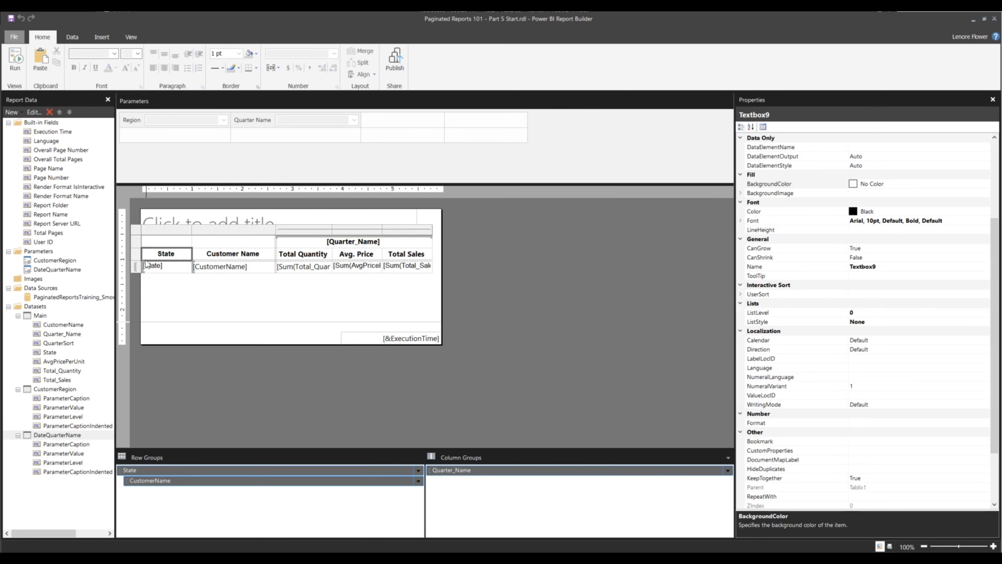
{"action": "left_click_drag", "start_coordinate": [136, 260], "coordinate": [136, 271]}
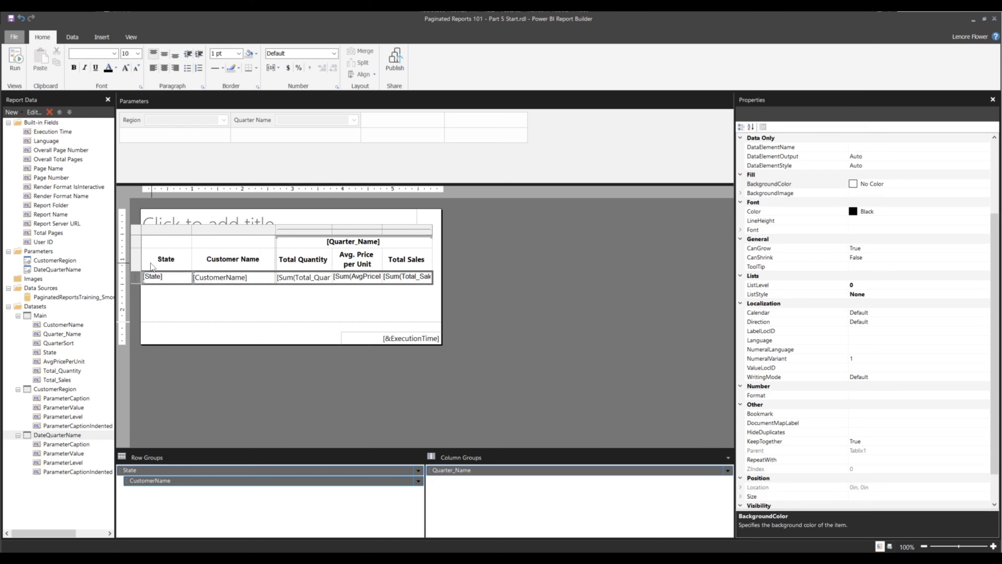
{"action": "left_click_drag", "start_coordinate": [138, 271], "coordinate": [141, 270]}
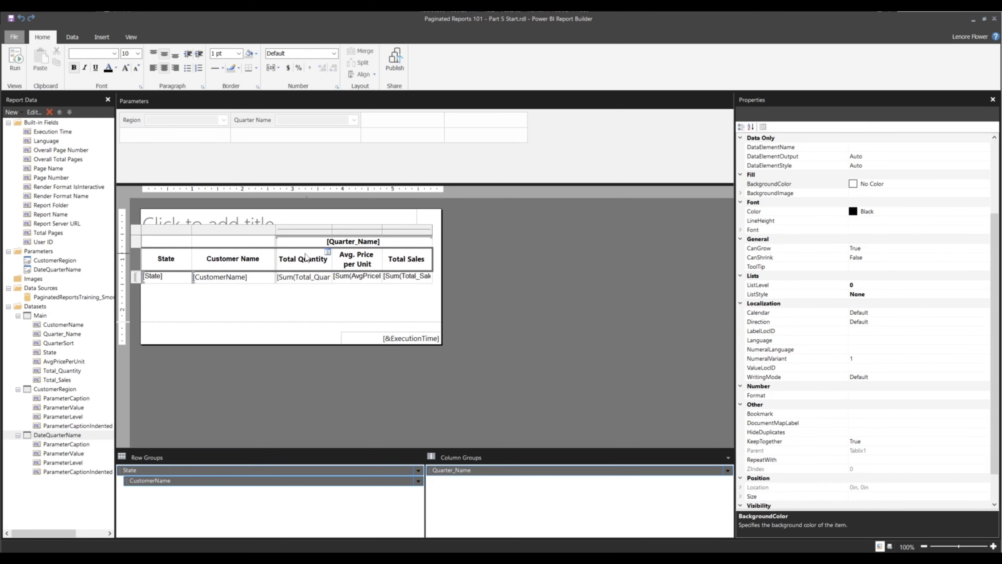
- Fill the Quarter_Name header cell with LightGrey
{"action": "left_click", "coordinate": [308, 243]}
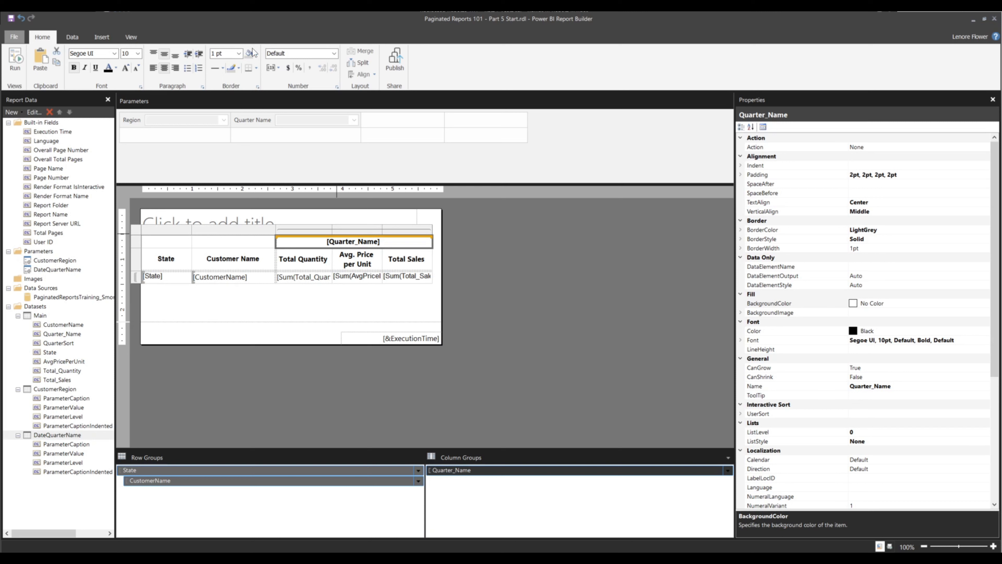
{"action": "left_click", "coordinate": [250, 54]}
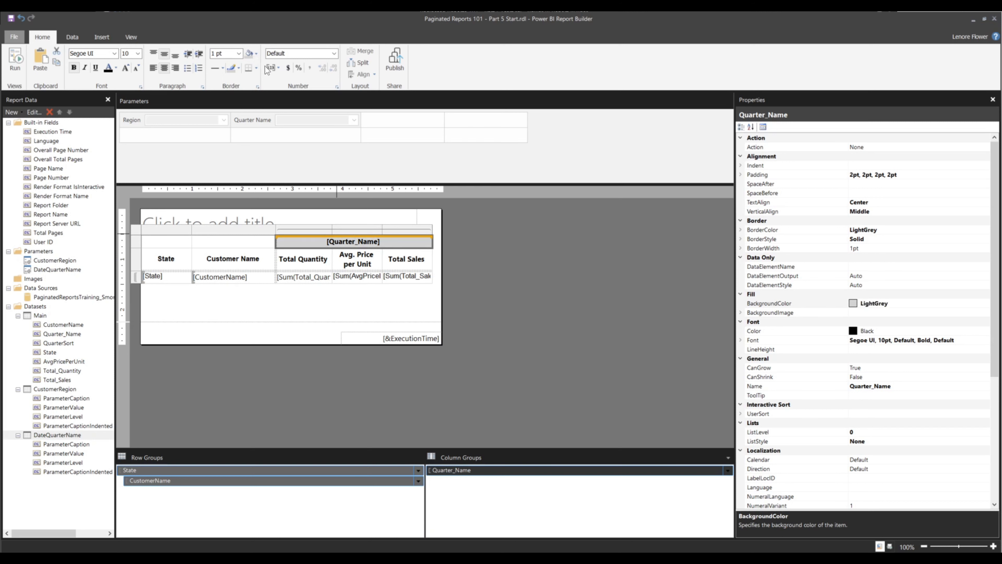
{"action": "left_click", "coordinate": [256, 53]}
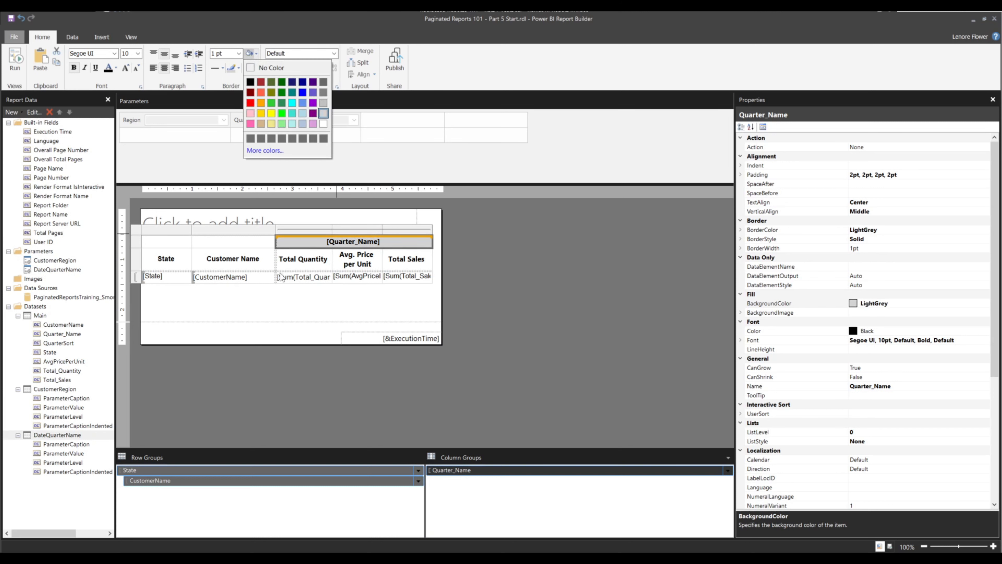
{"action": "left_click", "coordinate": [273, 295]}
- Format the Total Quantity value as a Number with 0 decimal places
{"action": "left_click", "coordinate": [300, 277]}
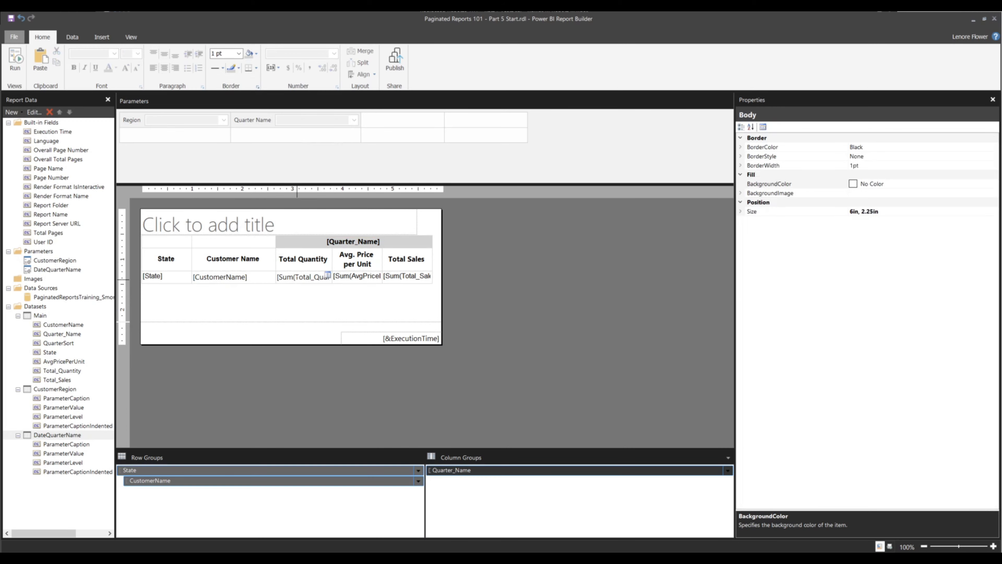
{"action": "double_click", "coordinate": [300, 277]}
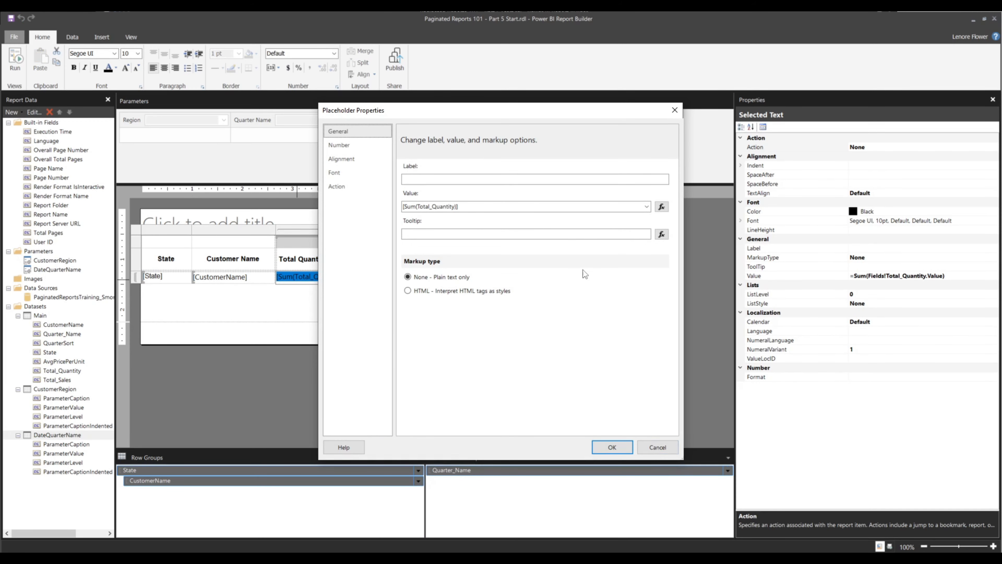
{"action": "left_click", "coordinate": [360, 143]}
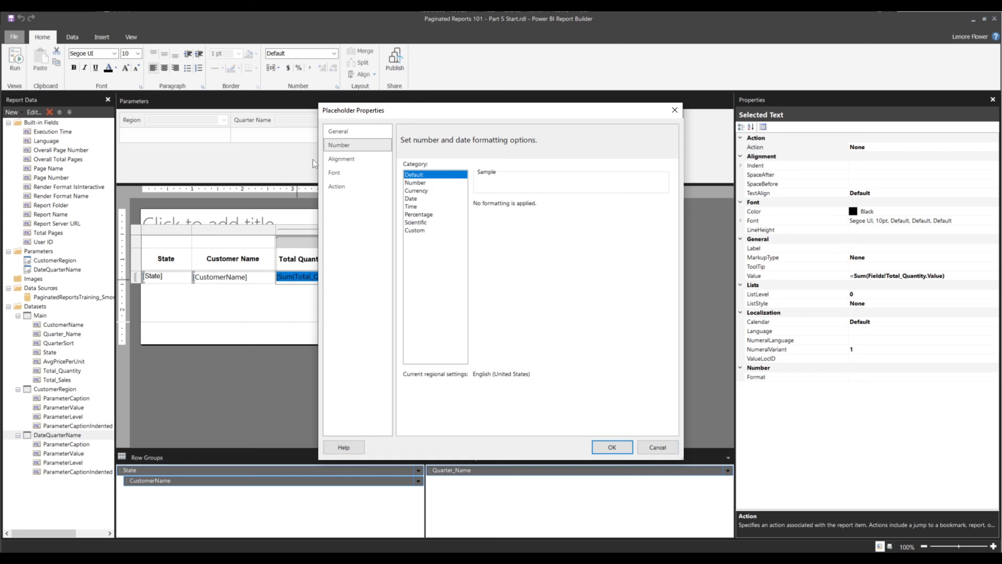
{"action": "left_click", "coordinate": [424, 184]}
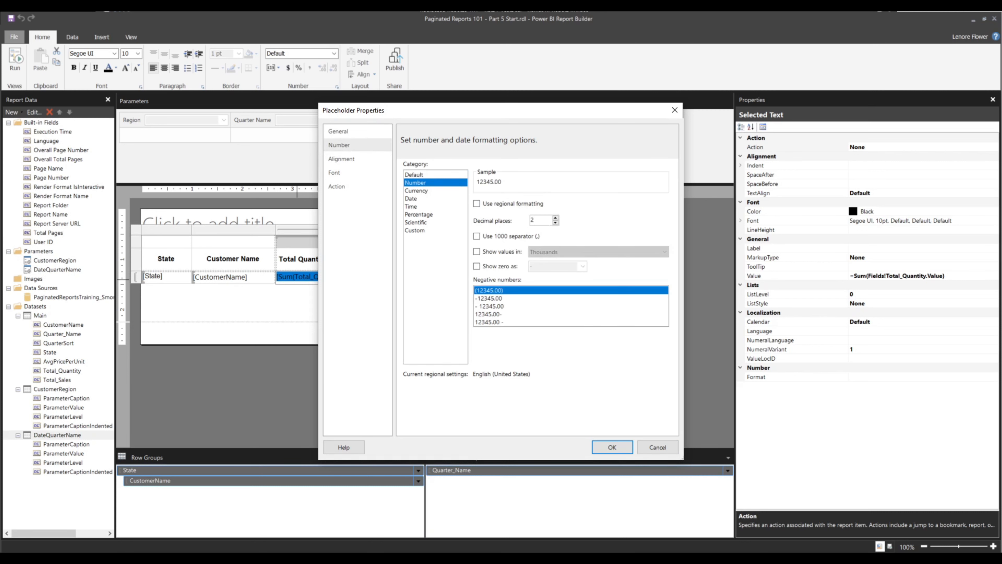
{"action": "left_click", "coordinate": [555, 222]}
{"action": "left_click", "coordinate": [555, 223]}
{"action": "left_click", "coordinate": [612, 446]}
- Format the Avg. Price per Unit and Total Sales values as currency with thousands separators and two decimals
{"action": "left_click", "coordinate": [350, 275]}
{"action": "left_click", "coordinate": [350, 276]}
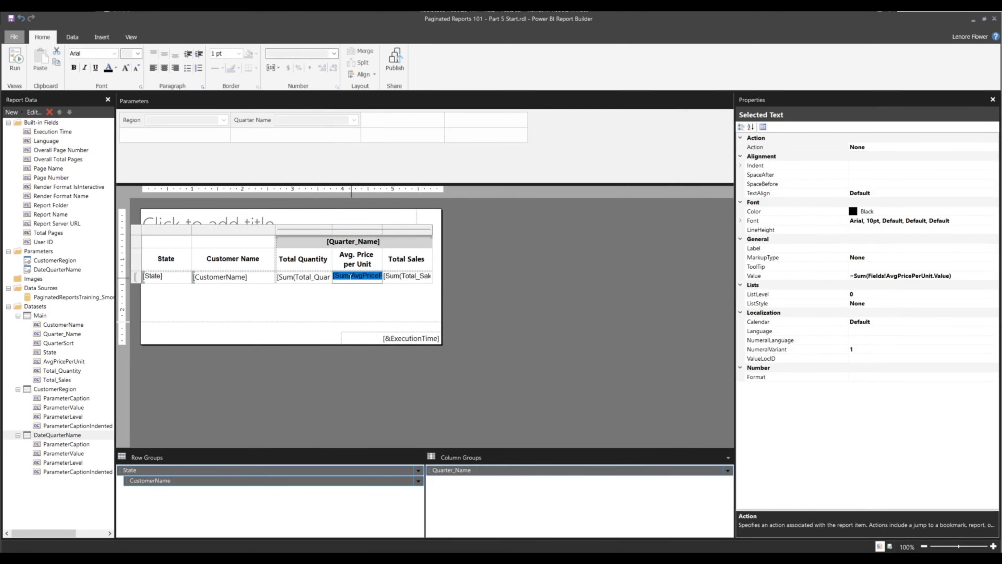
{"action": "left_click", "coordinate": [370, 290]}
{"action": "double_click", "coordinate": [346, 276]}
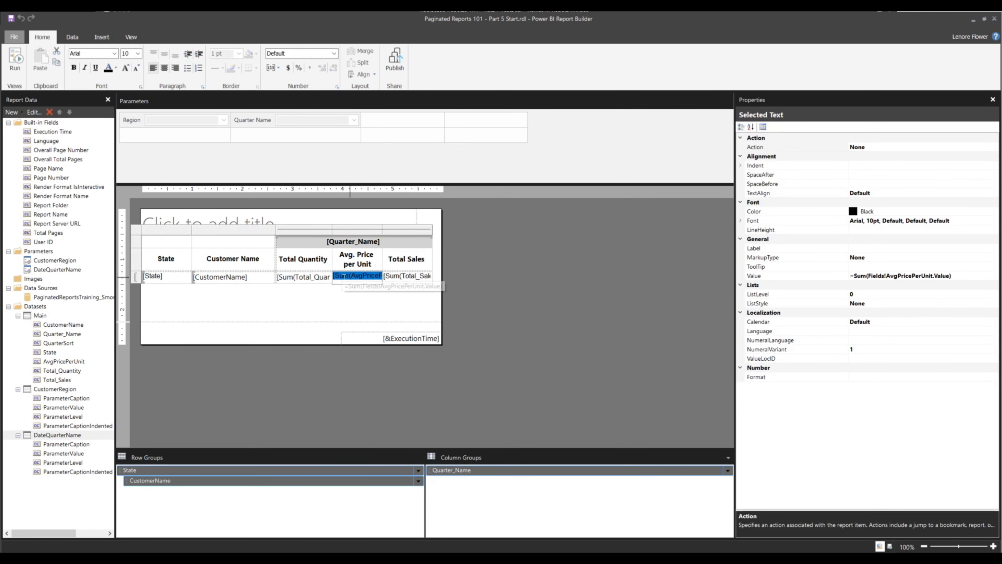
{"action": "left_click", "coordinate": [391, 278], "text": "shift"}
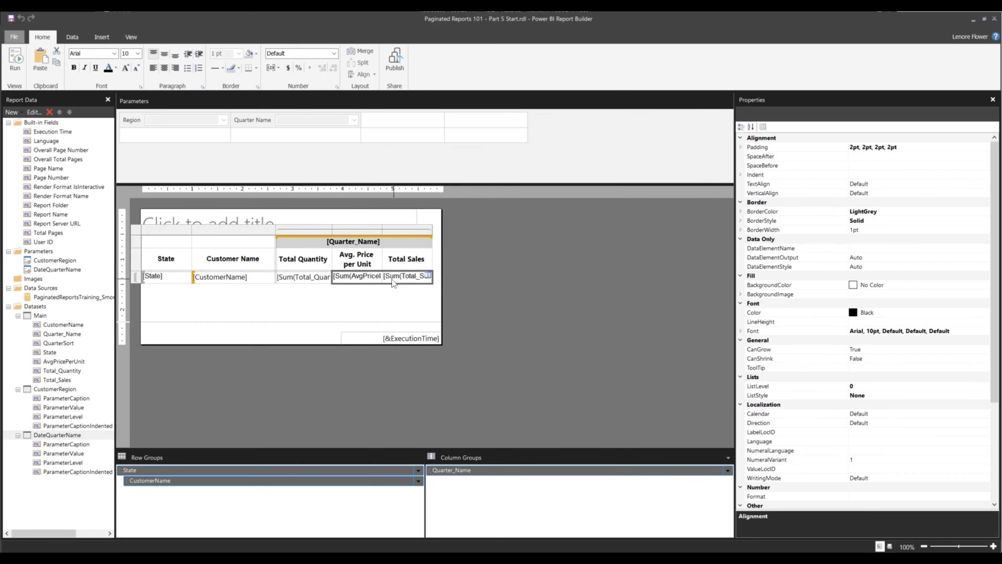
{"action": "left_click", "coordinate": [288, 68]}
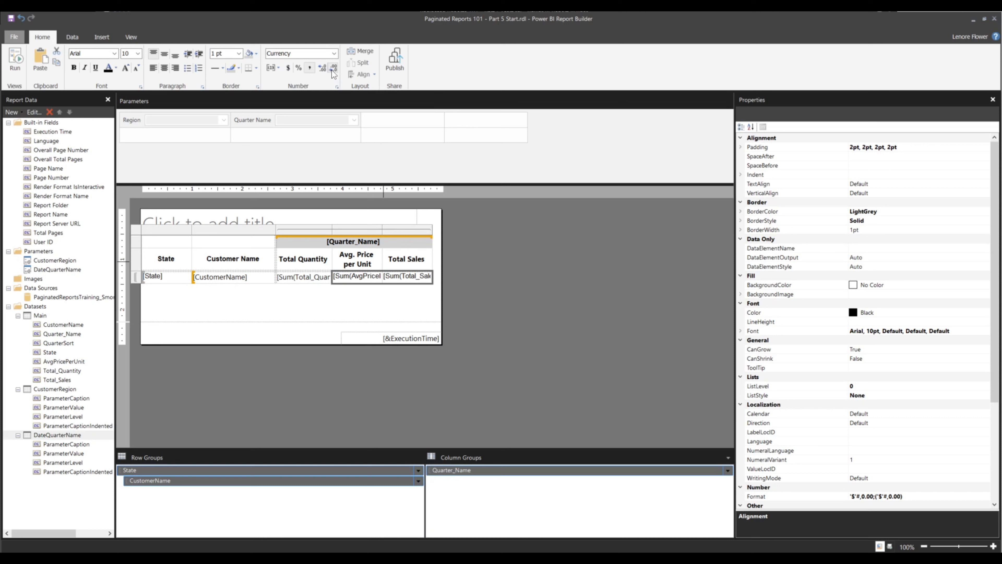
{"action": "left_click", "coordinate": [385, 308]}
- Remove the borders from all cells of the table, from the empty header cell through the Total Sales value
{"action": "left_click", "coordinate": [211, 266]}
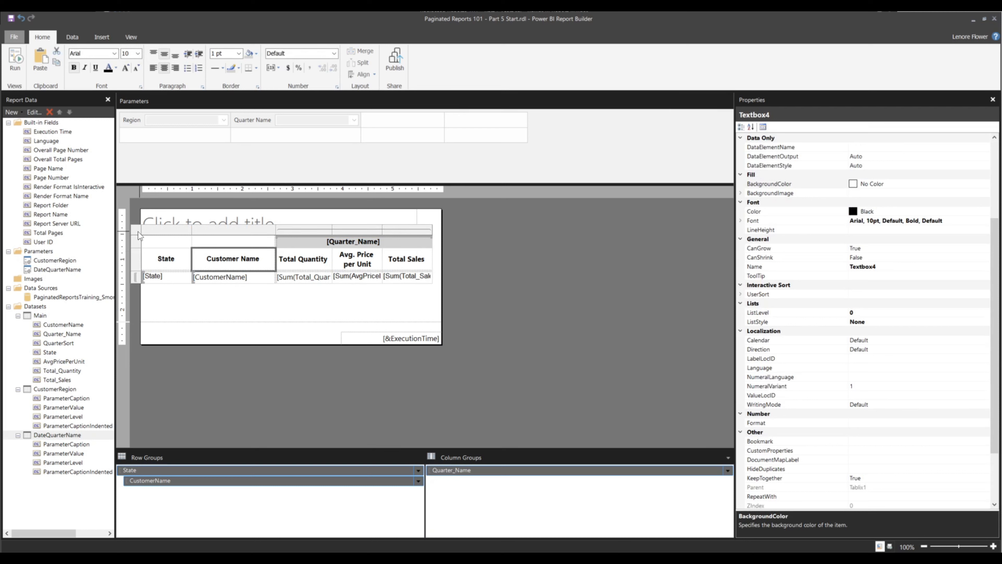
{"action": "left_click", "coordinate": [152, 242]}
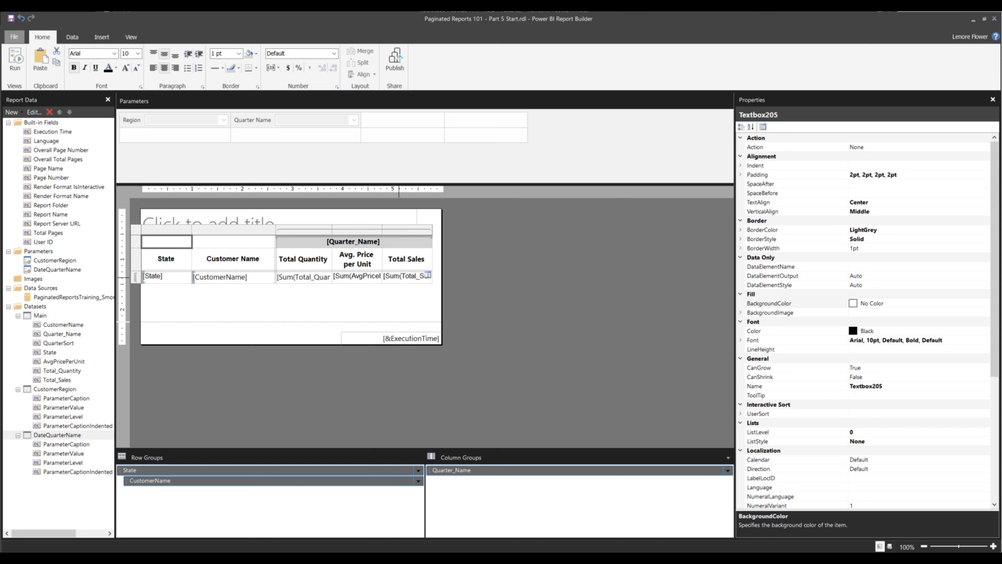
{"action": "left_click", "coordinate": [414, 276], "text": "shift"}
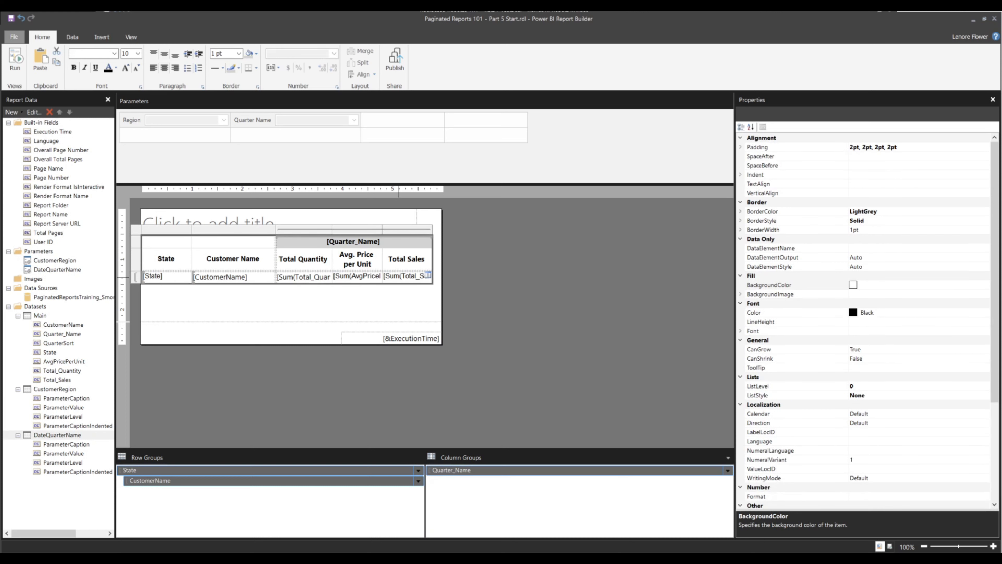
{"action": "left_click", "coordinate": [256, 68]}
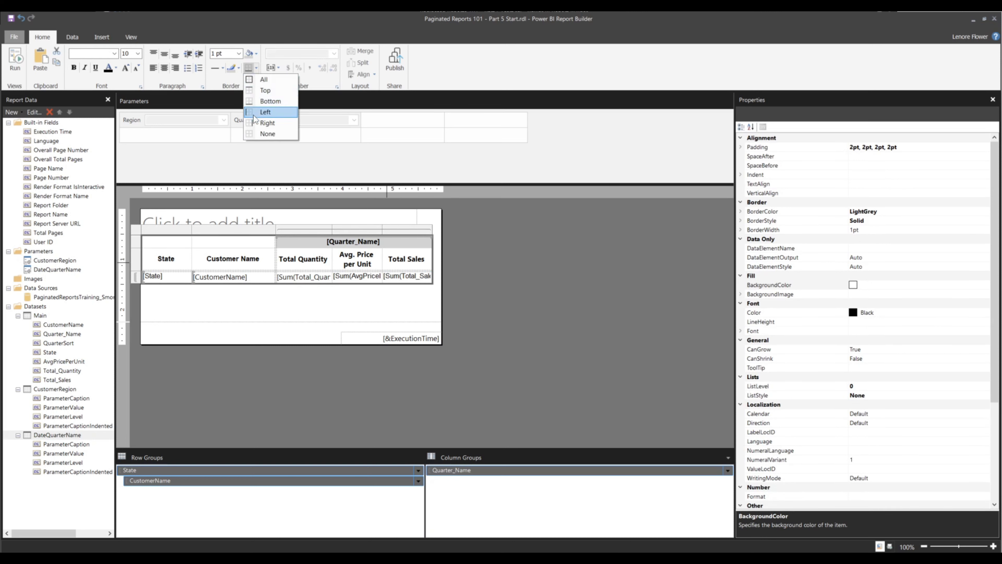
{"action": "left_click", "coordinate": [256, 131]}
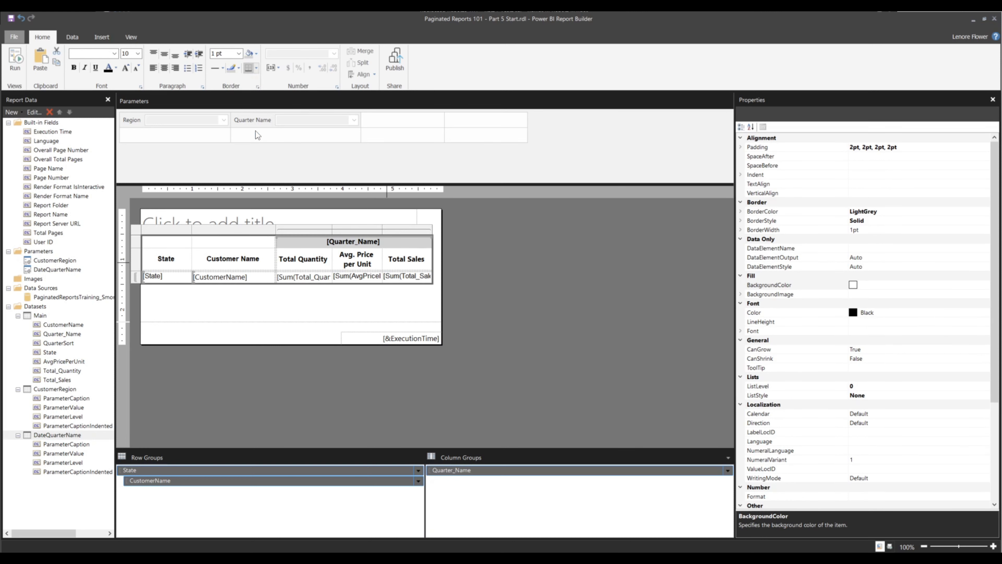
{"action": "left_click", "coordinate": [255, 293]}
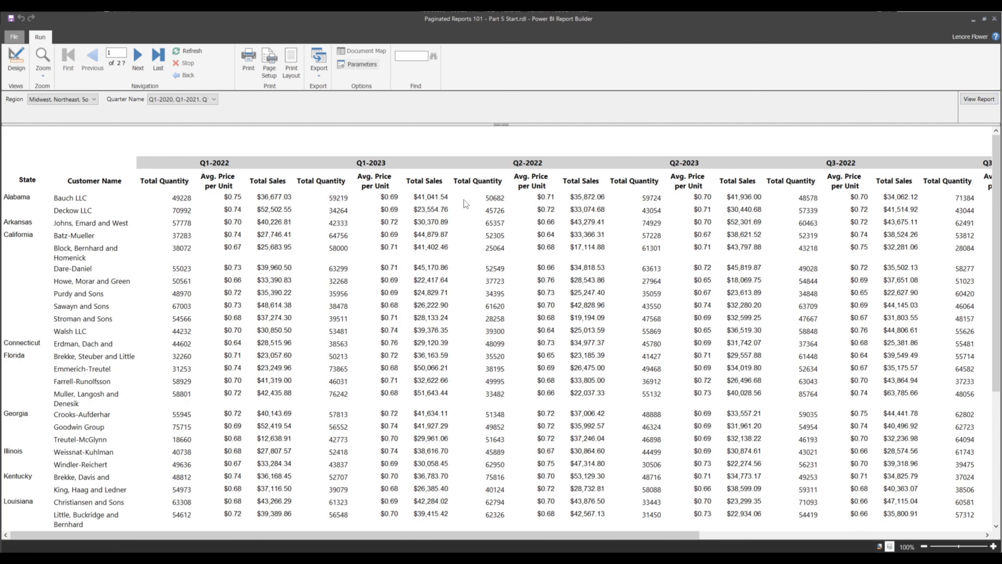
- Check the formatted rows in the report preview and return to the report design
{"action": "scroll", "coordinate": [242, 232], "scroll_direction": "down", "scroll_amount": 1}
{"action": "scroll", "coordinate": [242, 232], "scroll_direction": "down", "scroll_amount": 1}
{"action": "scroll", "coordinate": [242, 232], "scroll_direction": "up", "scroll_amount": 2}
{"action": "left_click", "coordinate": [17, 59]}
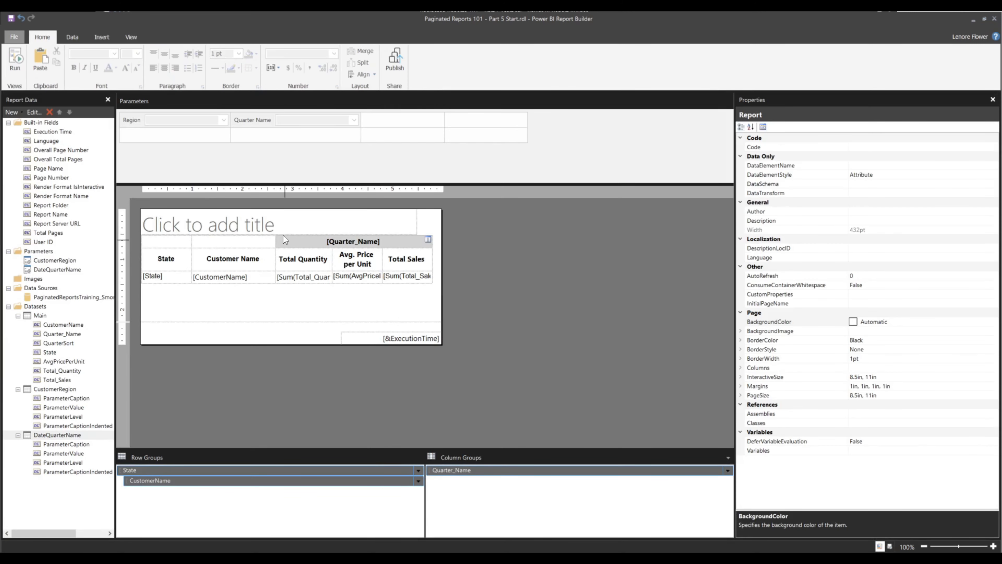
- Add a left border to the Total Quantity column and choose black as the border color
{"action": "left_click", "coordinate": [284, 235]}
{"action": "left_click", "coordinate": [288, 228]}
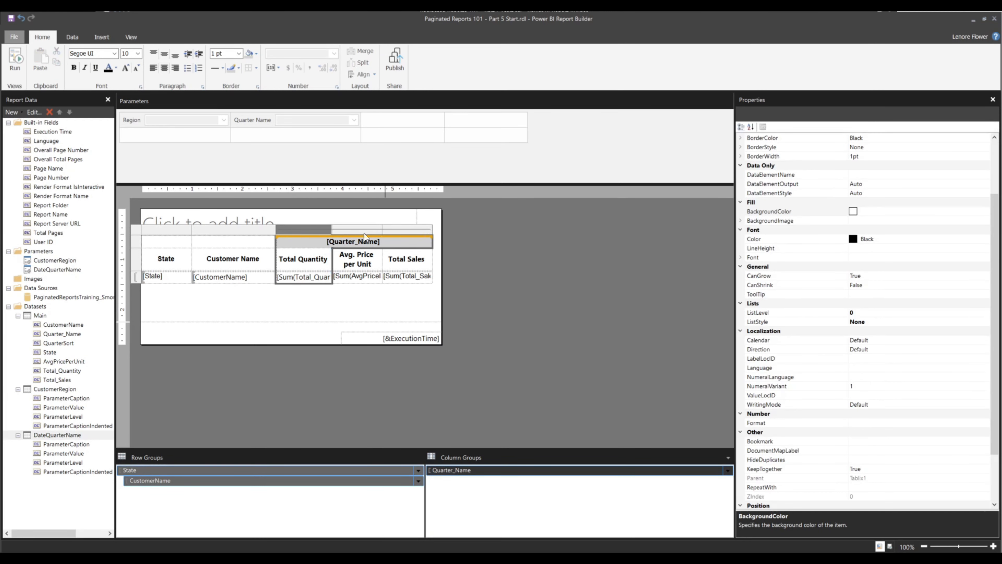
{"action": "left_click", "coordinate": [256, 68]}
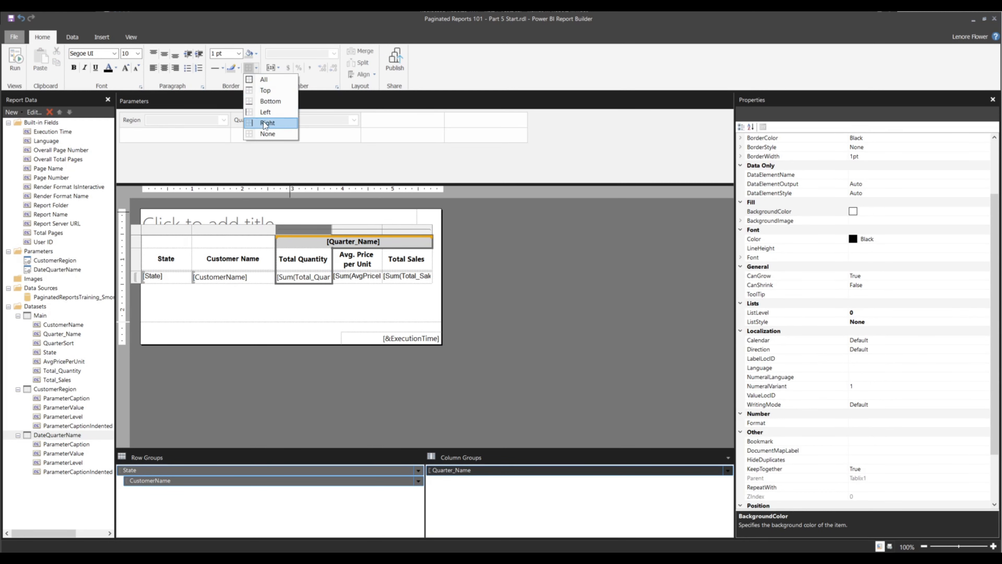
{"action": "left_click", "coordinate": [264, 113]}
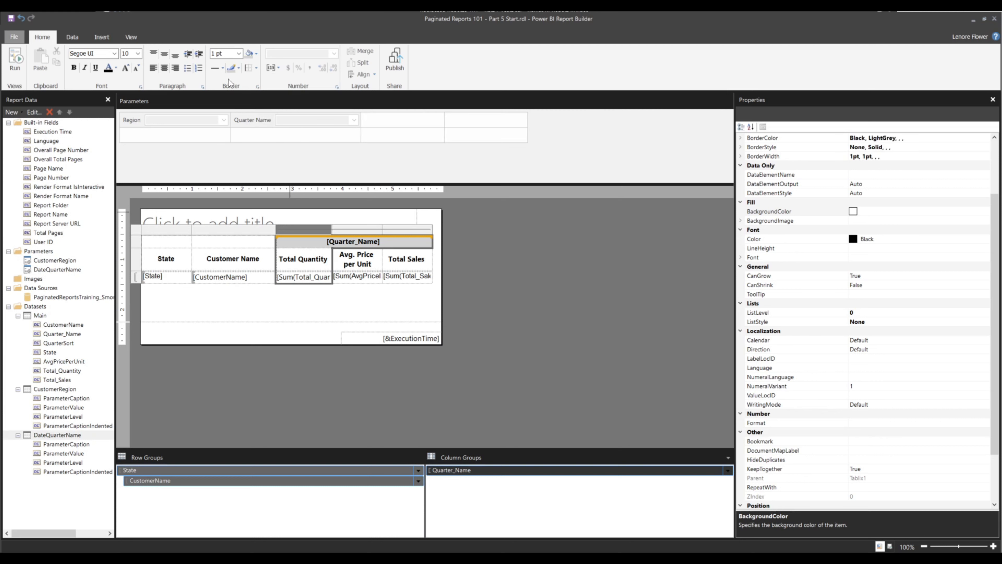
{"action": "left_click", "coordinate": [239, 68]}
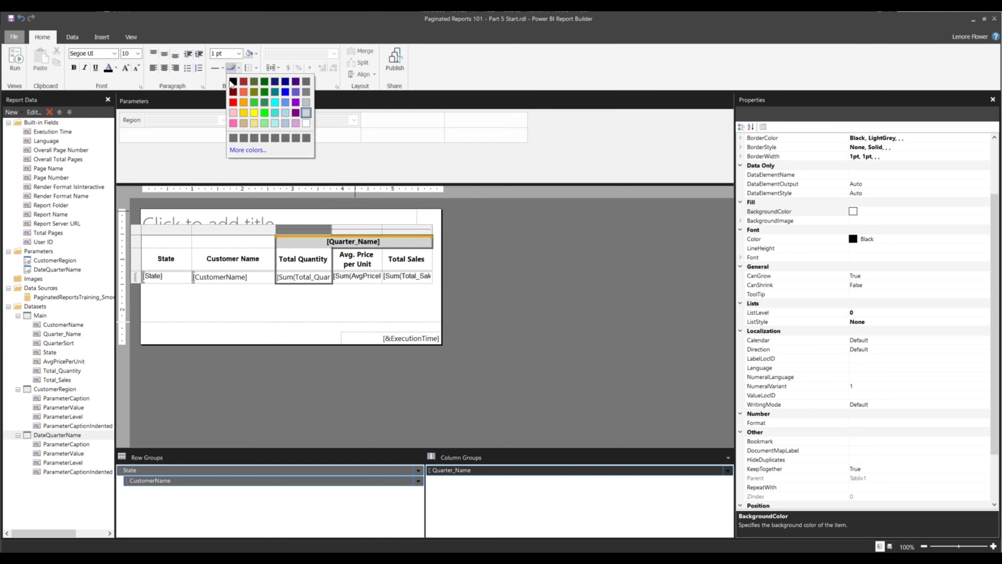
{"action": "left_click", "coordinate": [233, 82]}
- Add a right border to the Total Sales column
{"action": "left_click", "coordinate": [414, 231]}
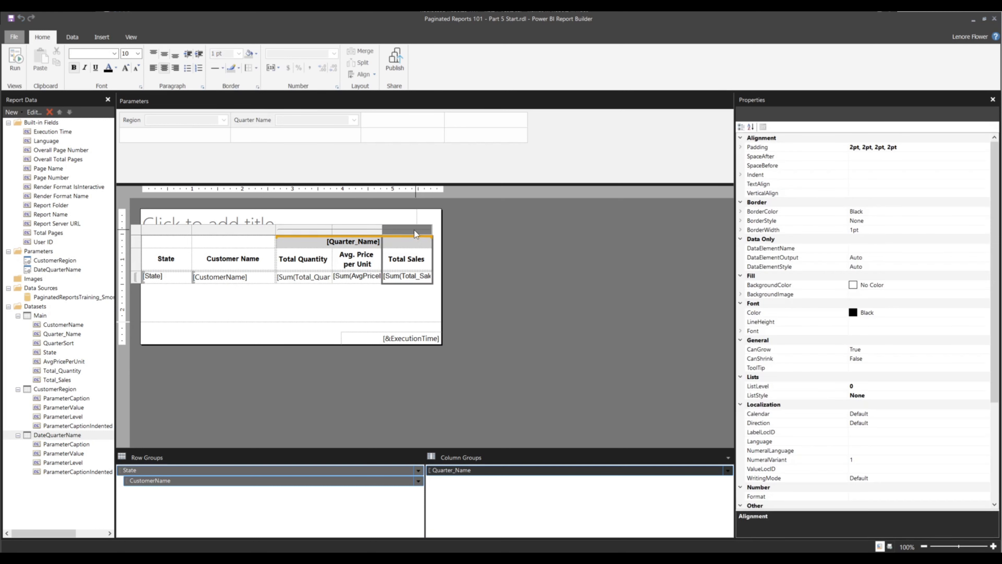
{"action": "left_click", "coordinate": [256, 67]}
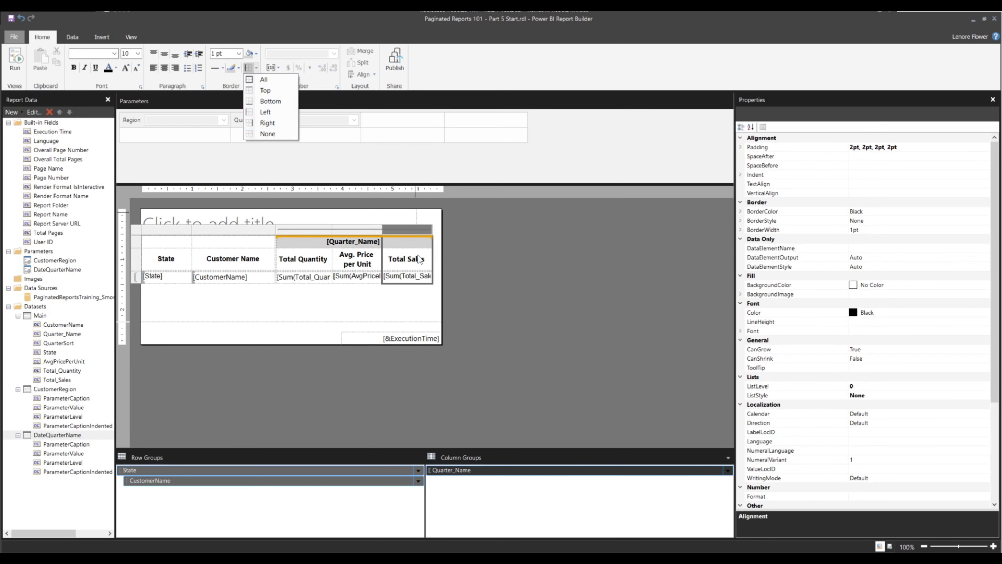
{"action": "left_click", "coordinate": [254, 121]}
{"action": "left_click", "coordinate": [255, 319]}
- Add a bottom border to every cell of the data row, from State through Total Sales
{"action": "left_click", "coordinate": [159, 277]}
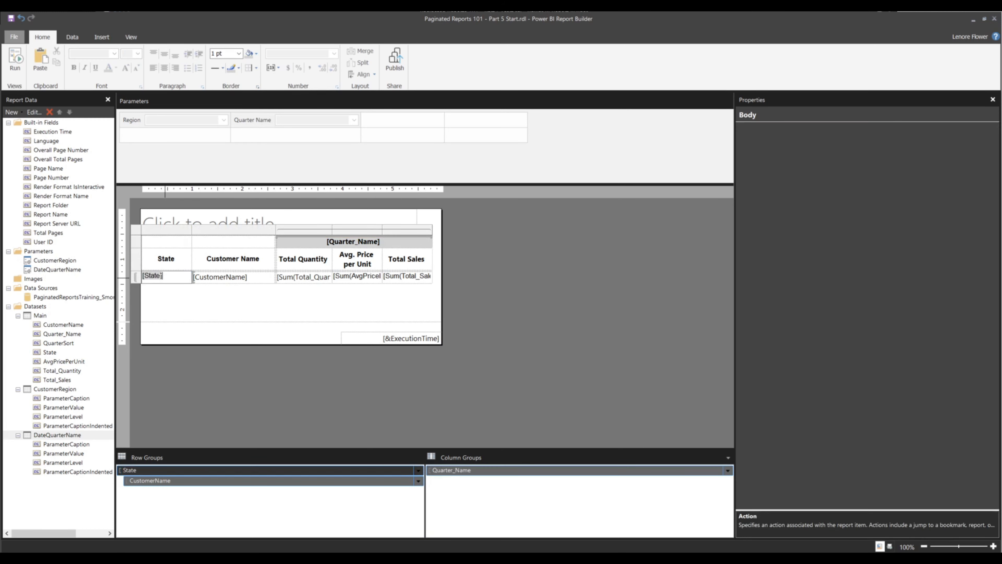
{"action": "left_click", "coordinate": [136, 275]}
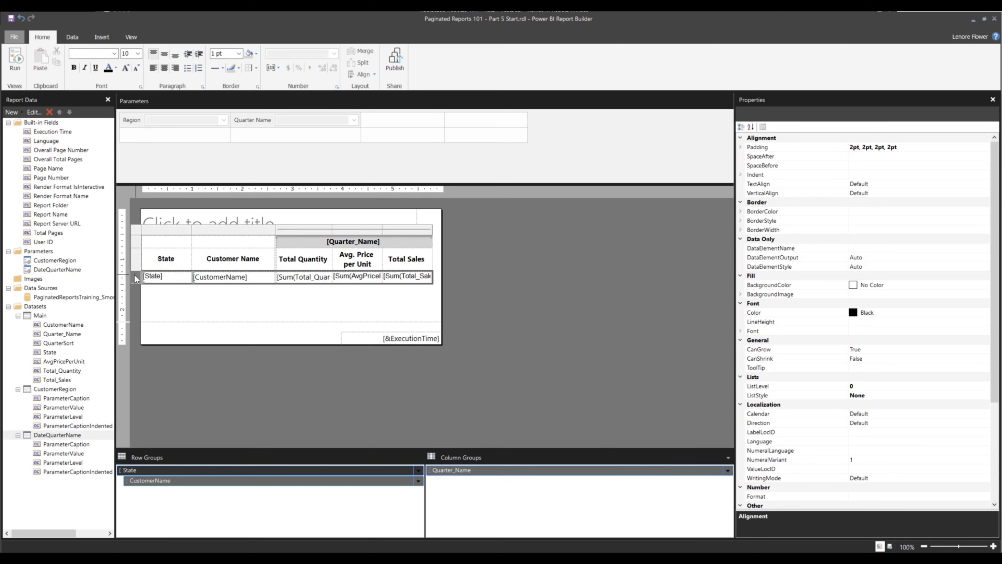
{"action": "left_click", "coordinate": [256, 68]}
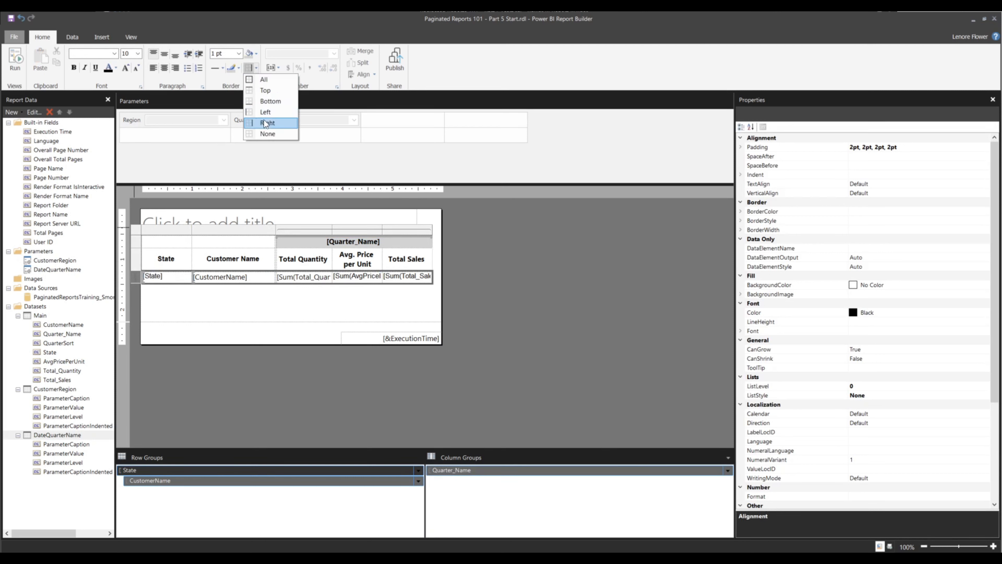
{"action": "left_click", "coordinate": [262, 102]}
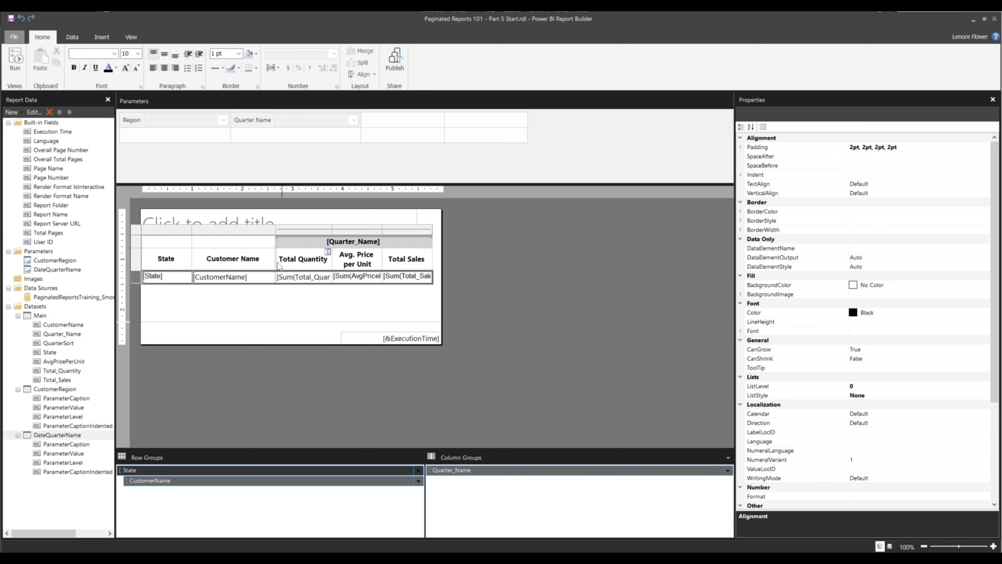
{"action": "left_click", "coordinate": [275, 303]}
- Run the report for all regions and all quarter names
{"action": "left_click", "coordinate": [15, 60]}
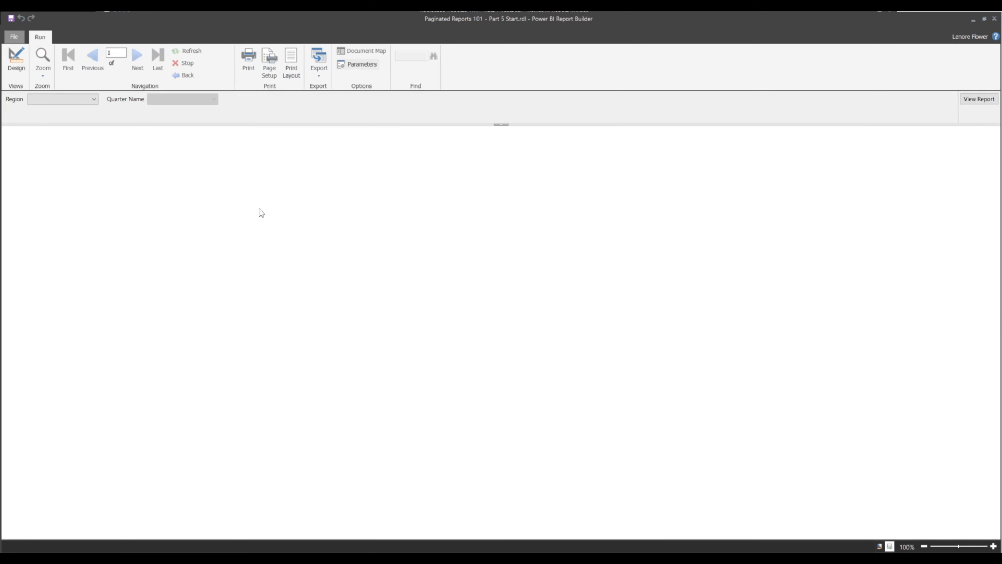
{"action": "left_click", "coordinate": [90, 101]}
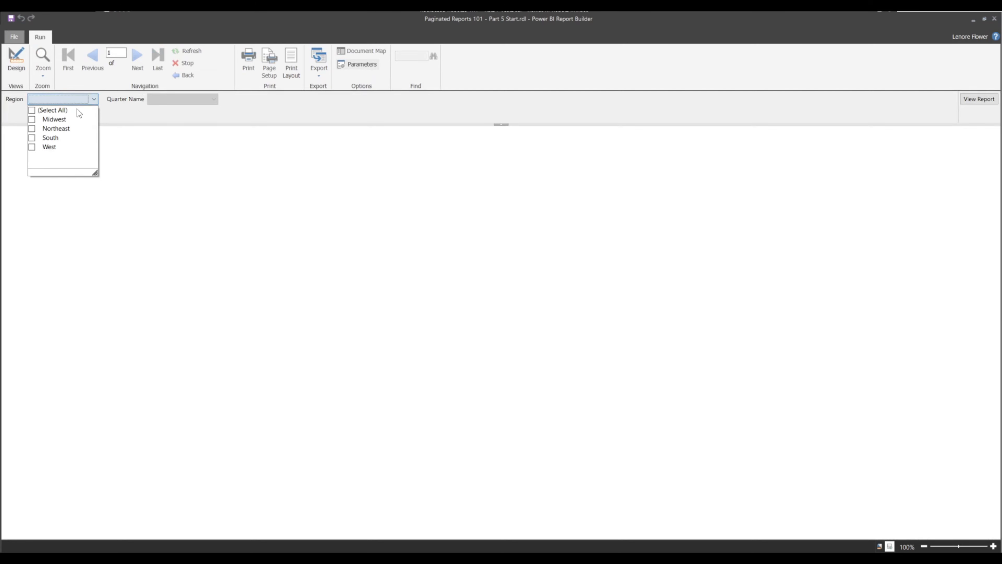
{"action": "left_click", "coordinate": [153, 100]}
{"action": "left_click", "coordinate": [154, 100]}
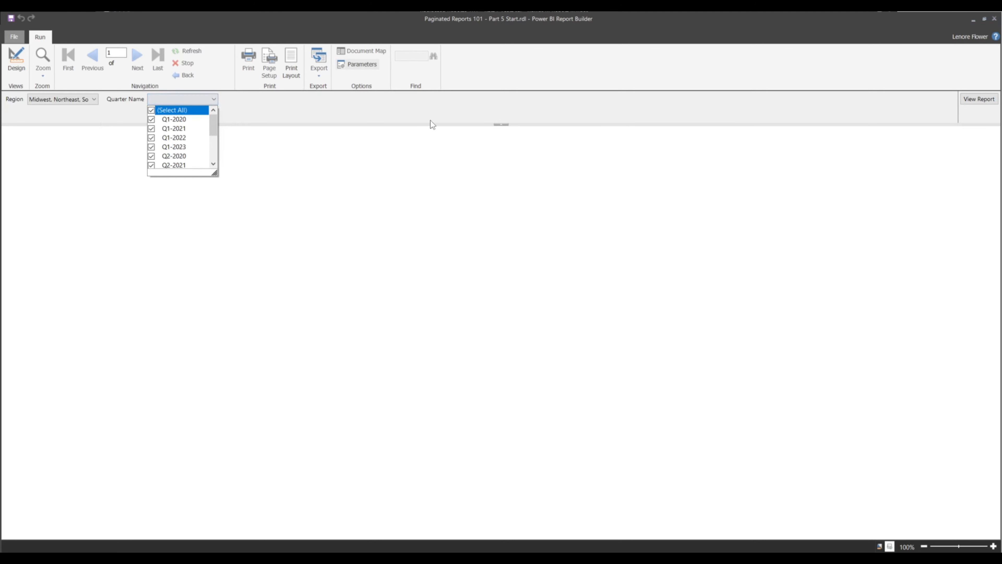
{"action": "left_click", "coordinate": [980, 101]}
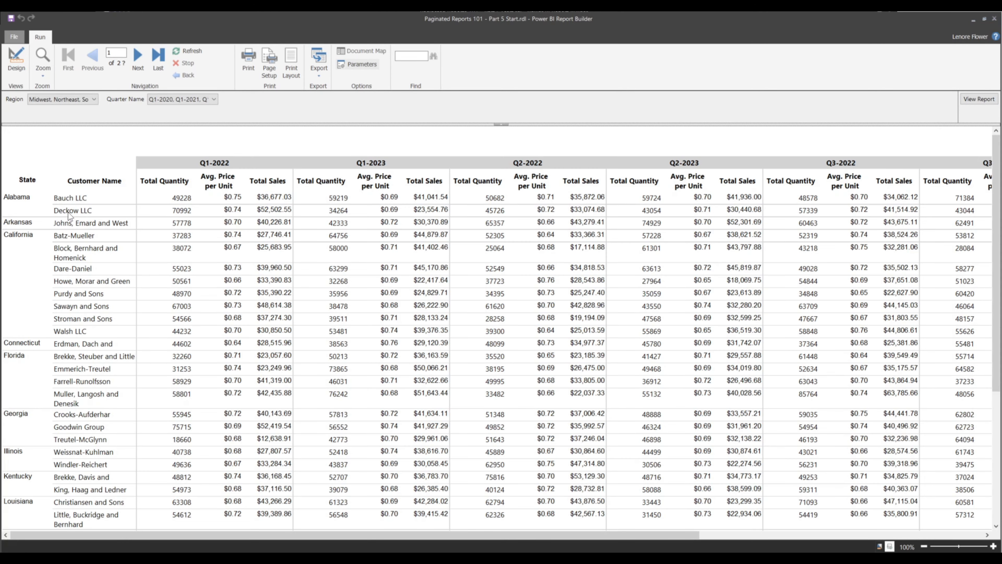
- Examine the order of the quarters across the report columns and in the Quarter Name parameter's values
{"action": "left_click_drag", "start_coordinate": [330, 535], "coordinate": [614, 537]}
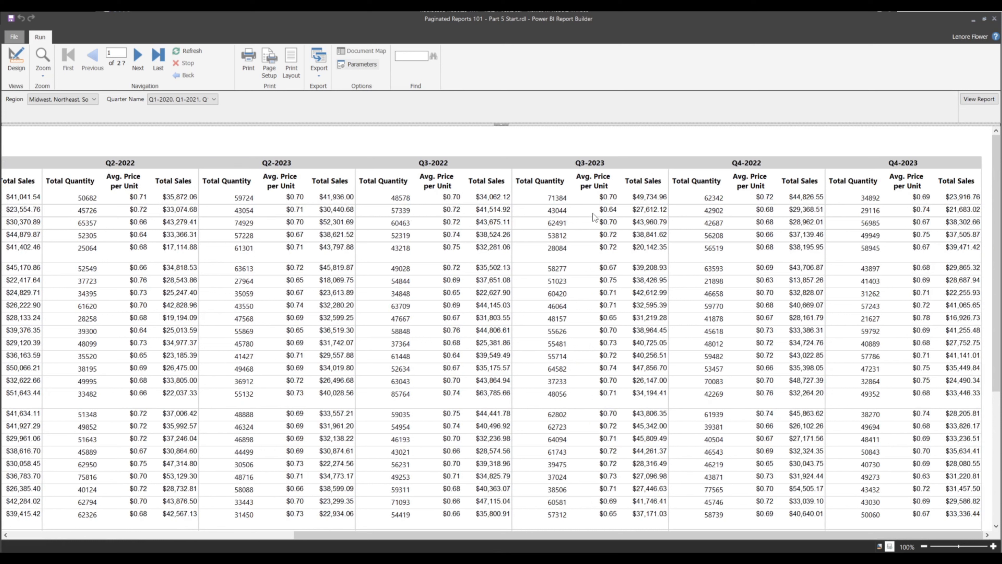
{"action": "left_click_drag", "start_coordinate": [481, 535], "coordinate": [198, 537]}
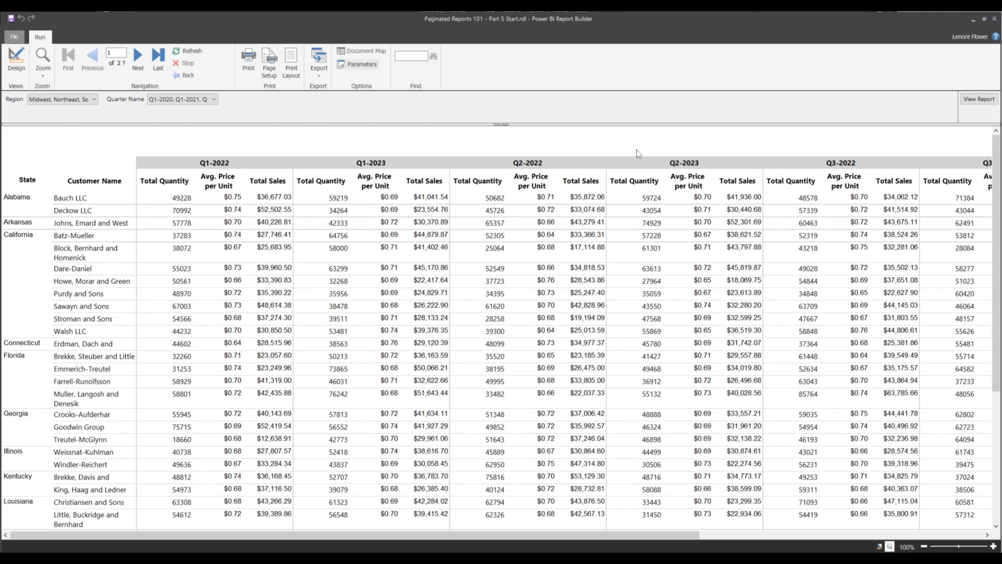
{"action": "left_click", "coordinate": [166, 97]}
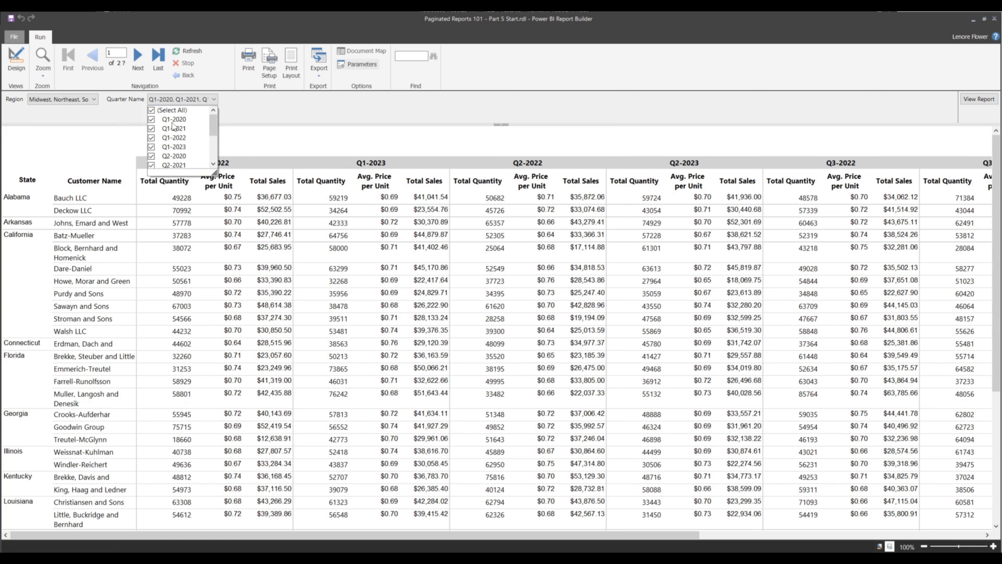
{"action": "left_click_drag", "start_coordinate": [213, 126], "coordinate": [207, 150]}
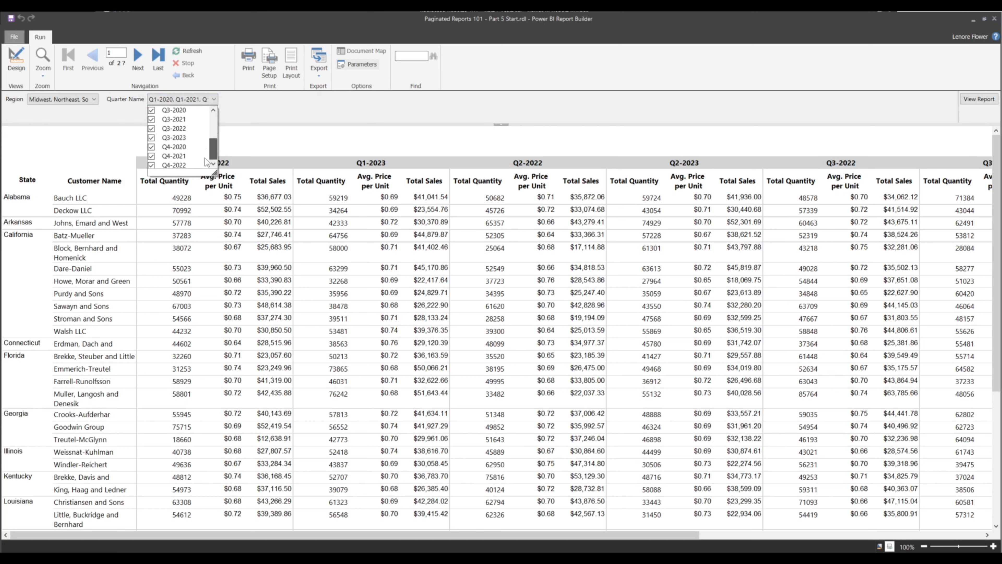
- Change the Quarter_Name column group's sorting in the report design to sort by QuarterSort, A to Z
{"action": "left_click", "coordinate": [17, 58]}
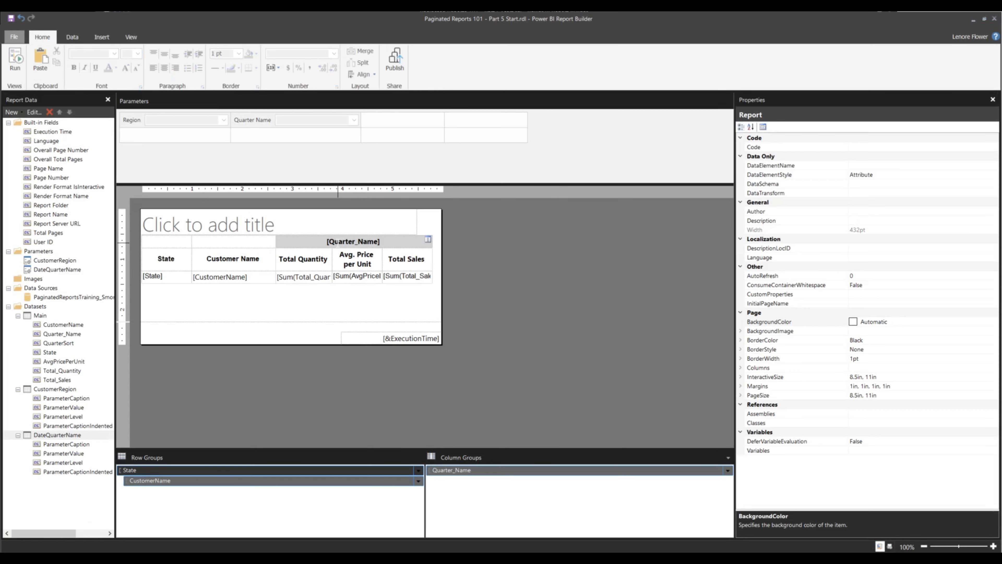
{"action": "double_click", "coordinate": [281, 241]}
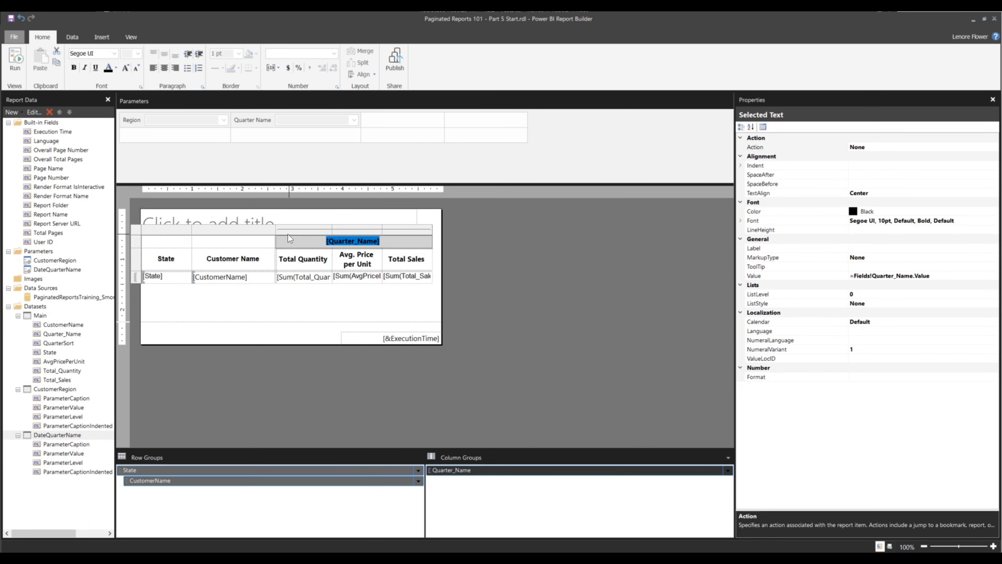
{"action": "right_click", "coordinate": [445, 469]}
{"action": "left_click", "coordinate": [458, 513]}
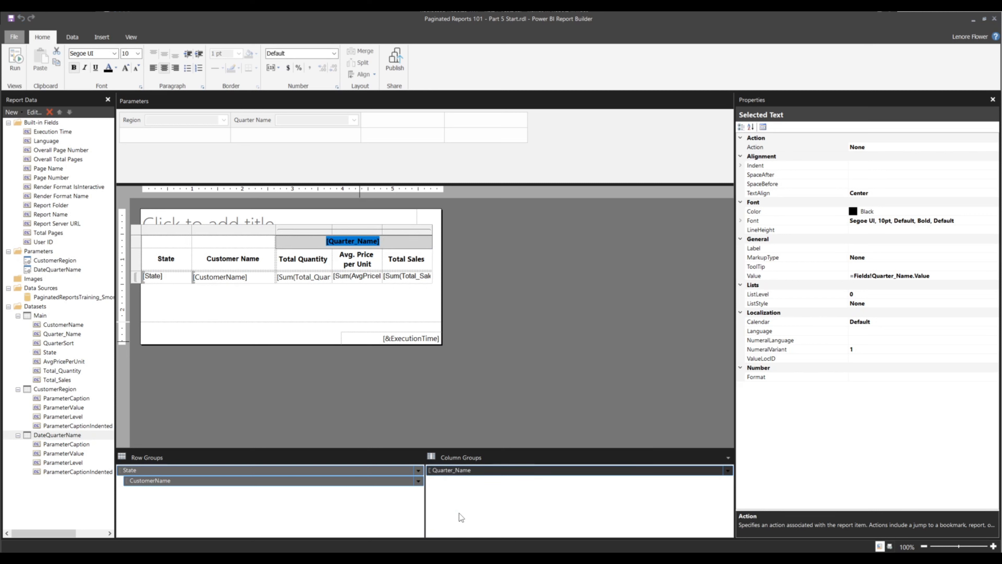
{"action": "left_click", "coordinate": [371, 192]}
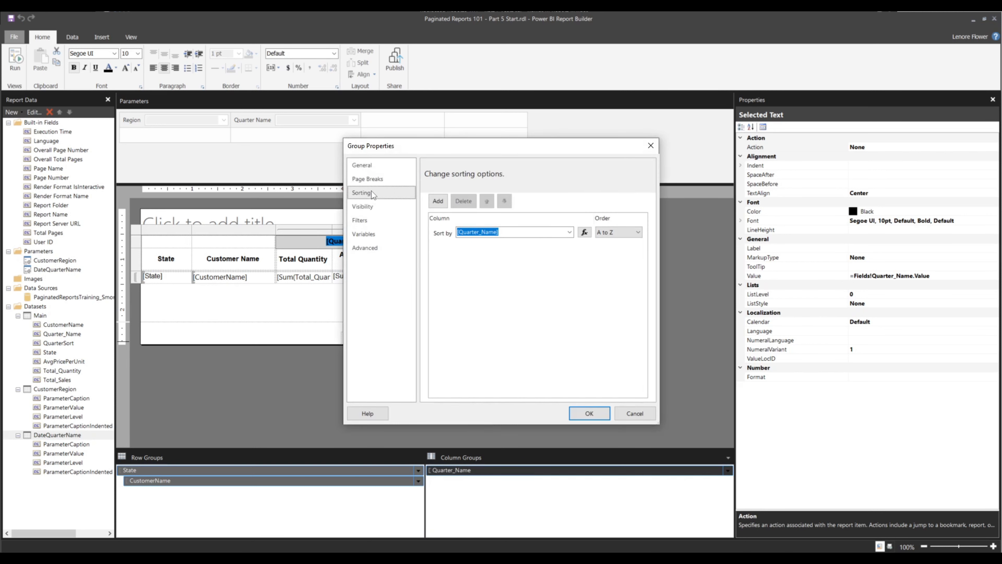
{"action": "left_click", "coordinate": [568, 233]}
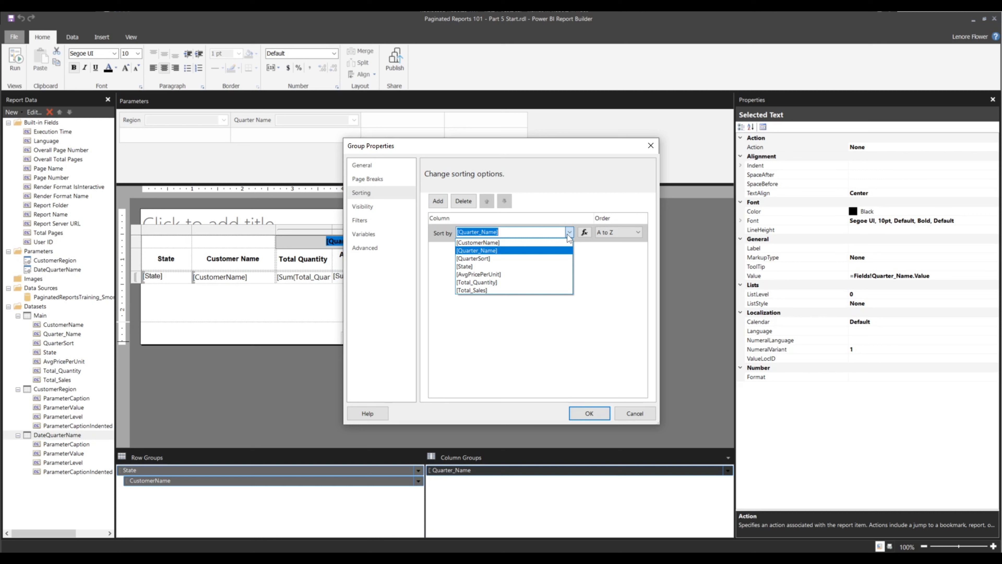
{"action": "left_click", "coordinate": [488, 259]}
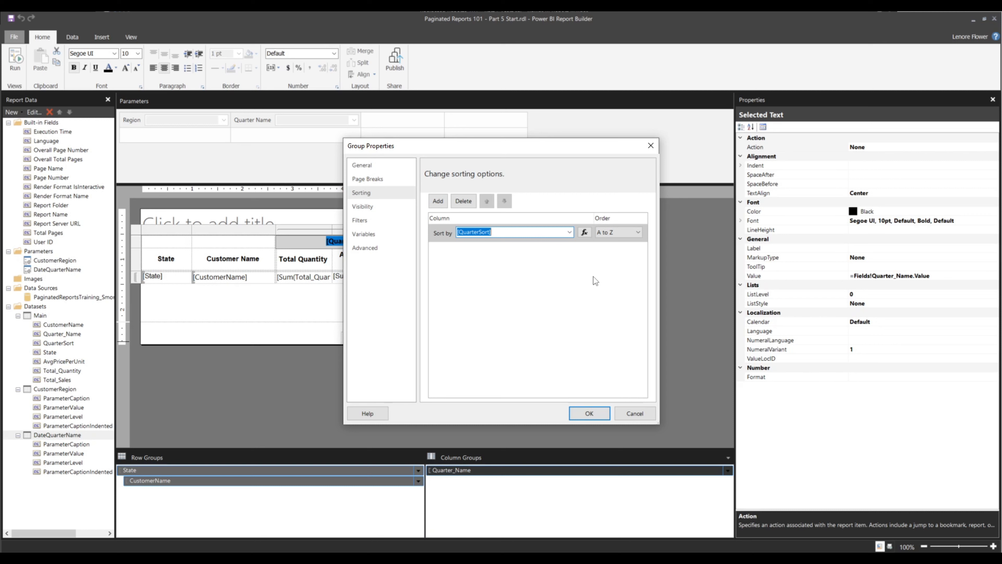
{"action": "left_click", "coordinate": [583, 413]}
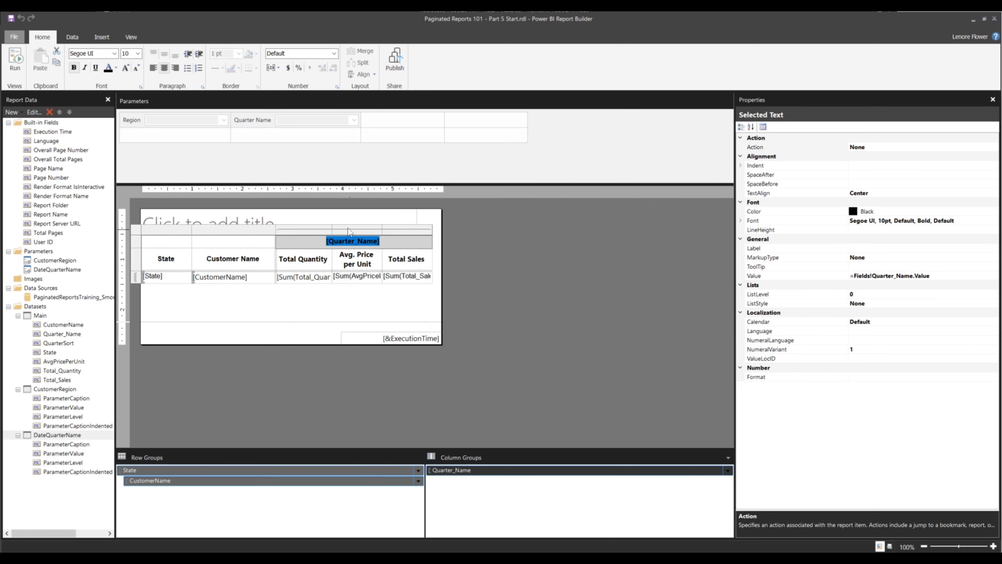
- Turn off the display of hidden datasets and turn it back on
{"action": "left_click", "coordinate": [320, 375]}
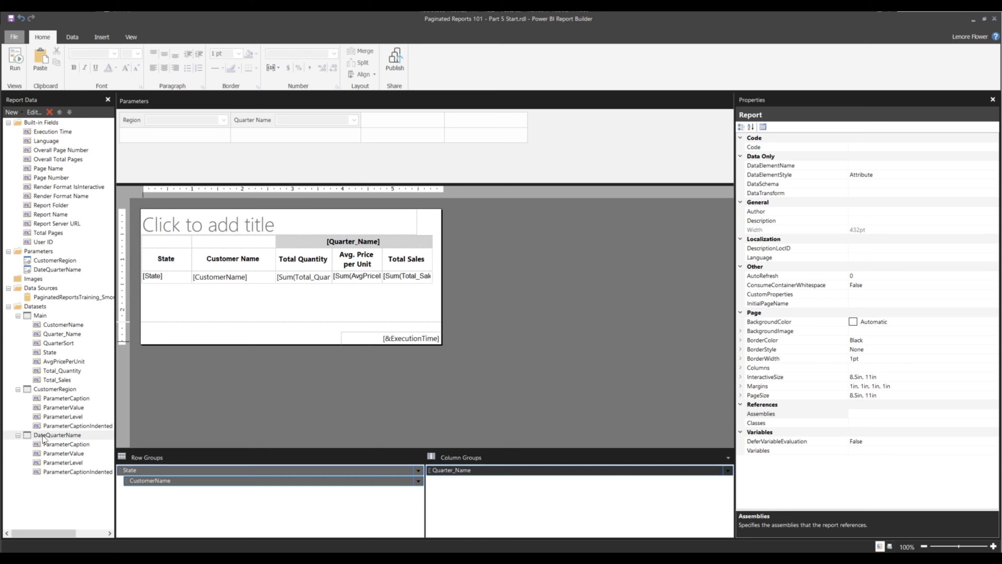
{"action": "right_click", "coordinate": [37, 307]}
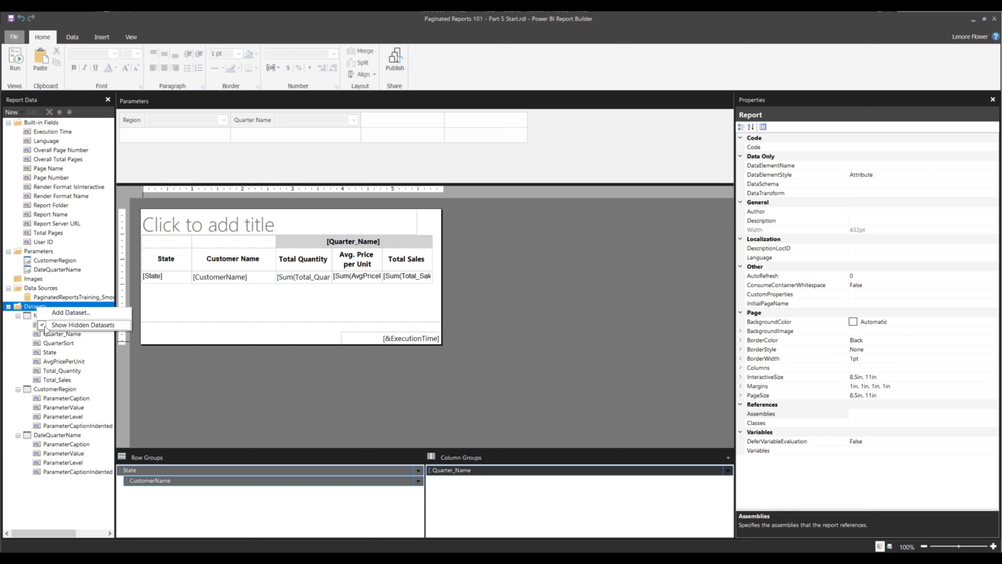
{"action": "left_click", "coordinate": [46, 327]}
{"action": "right_click", "coordinate": [40, 307]}
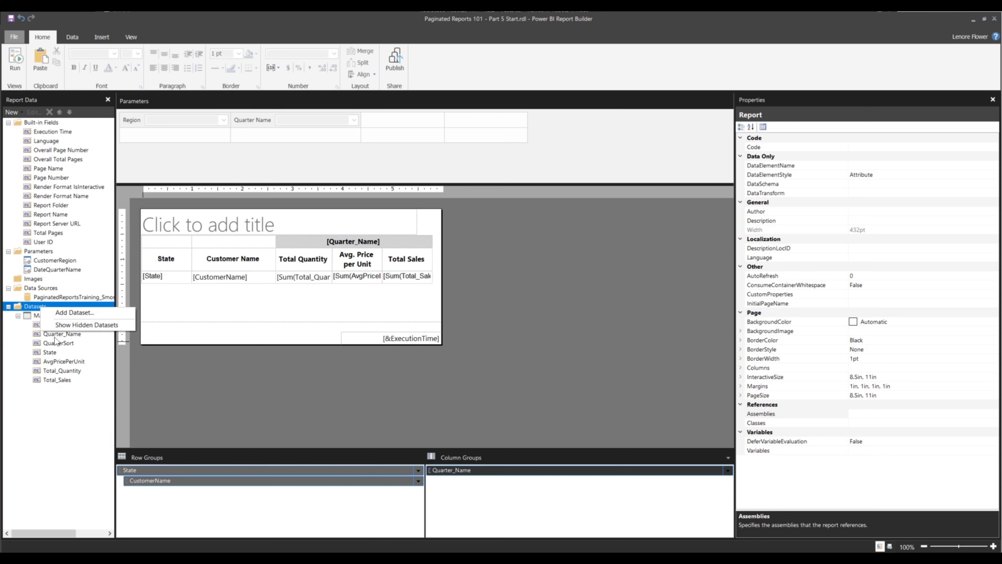
{"action": "left_click", "coordinate": [46, 327]}
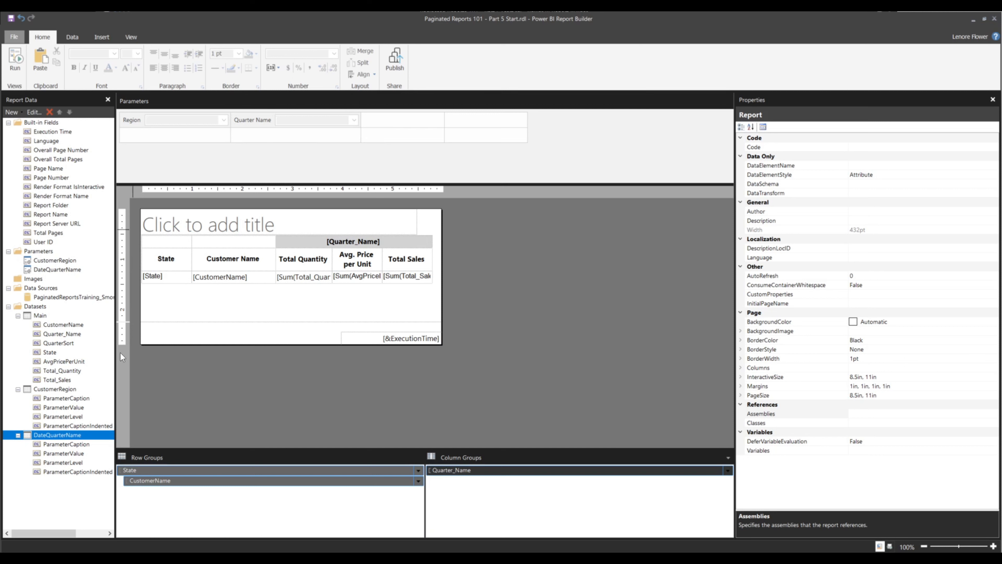
- Open the properties of the DateQuarterName dataset and examine its query text
{"action": "right_click", "coordinate": [69, 433]}
{"action": "left_click", "coordinate": [88, 475]}
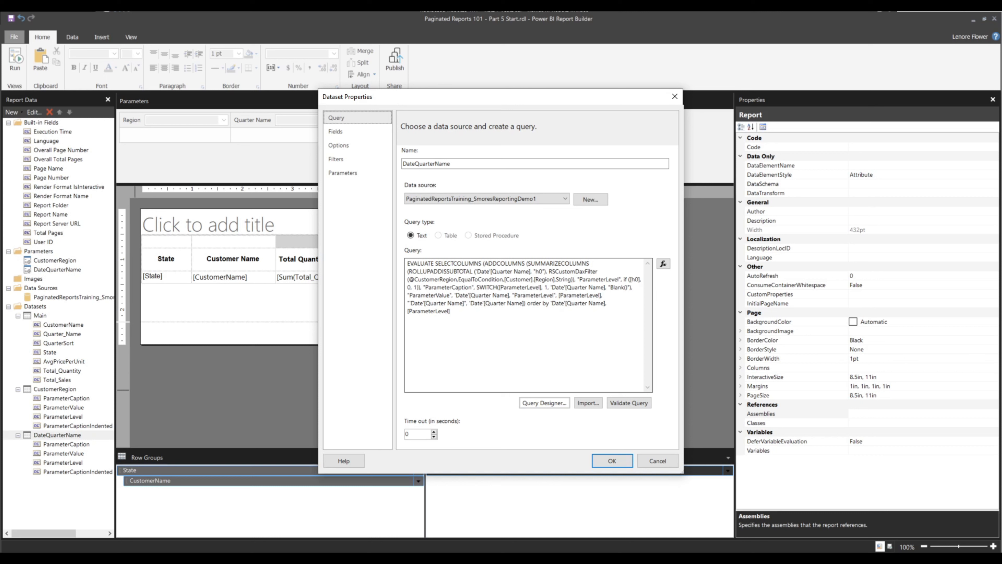
{"action": "left_click", "coordinate": [466, 281]}
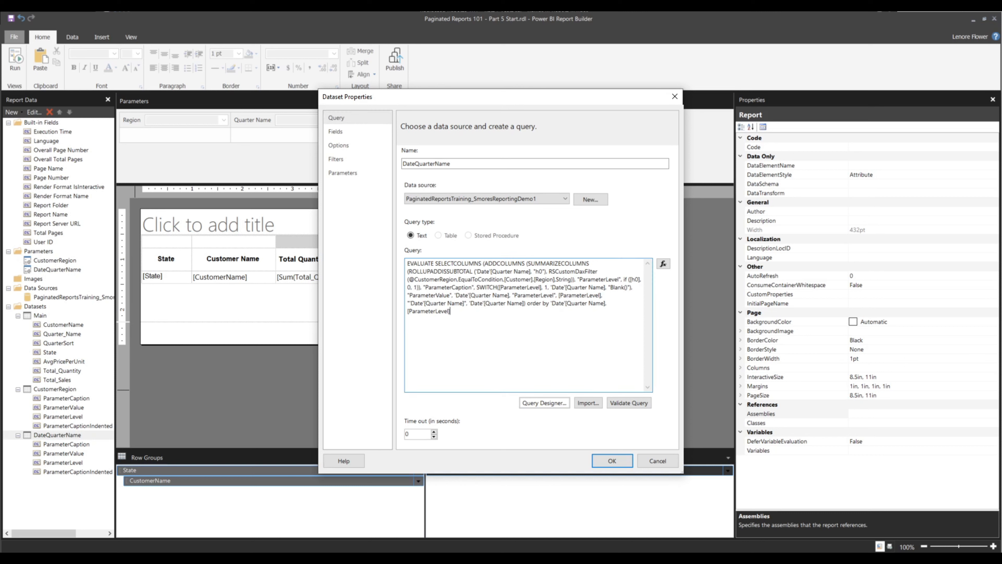
{"action": "key", "text": "ctrl+a"}
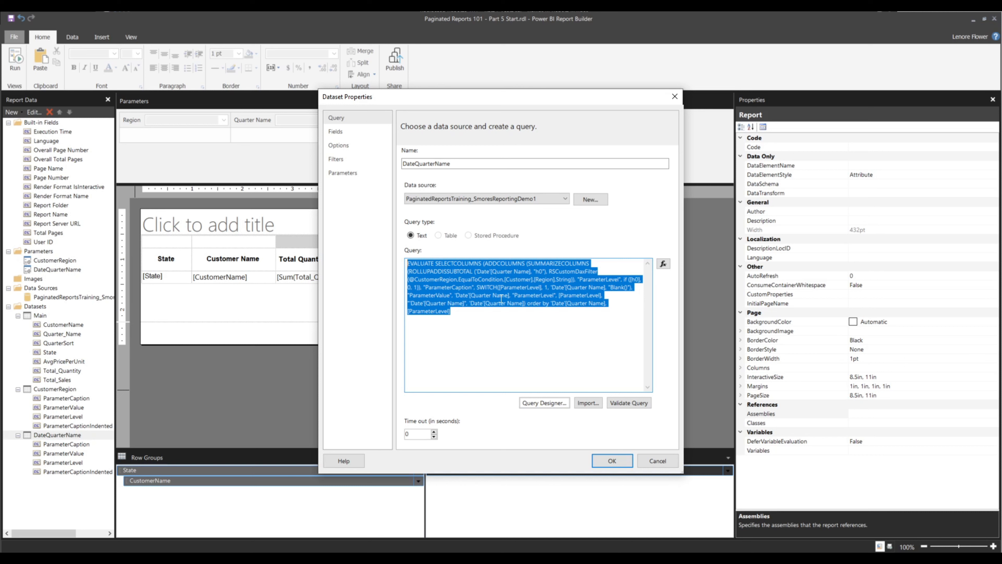
- Inspect the ParameterCaptionIndented calculated field's expression, then delete that field from the DateQuarterName dataset
{"action": "left_click", "coordinate": [335, 131]}
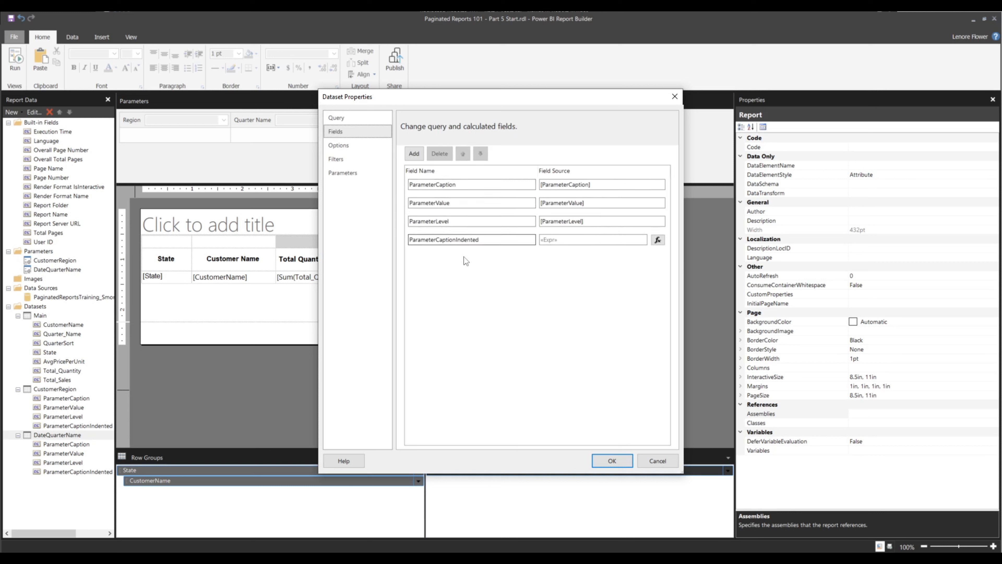
{"action": "left_click", "coordinate": [420, 239]}
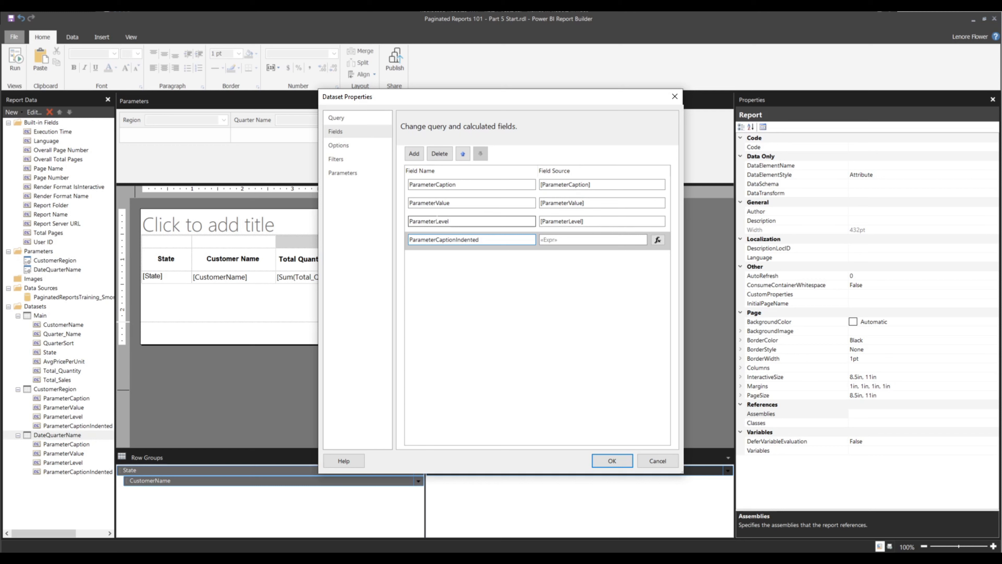
{"action": "left_click", "coordinate": [657, 239]}
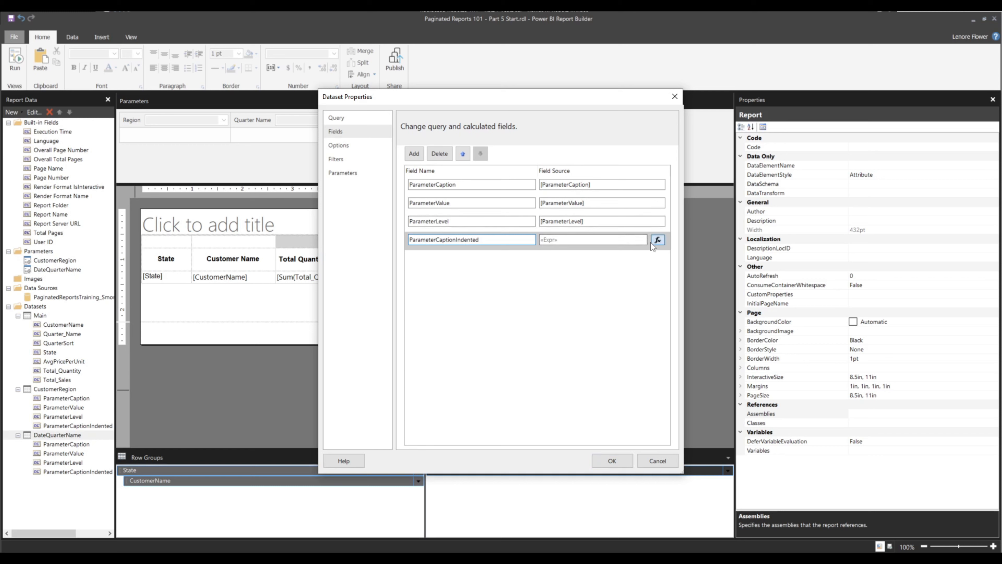
{"action": "left_click_drag", "start_coordinate": [455, 126], "coordinate": [483, 264]}
{"action": "double_click", "coordinate": [394, 291]}
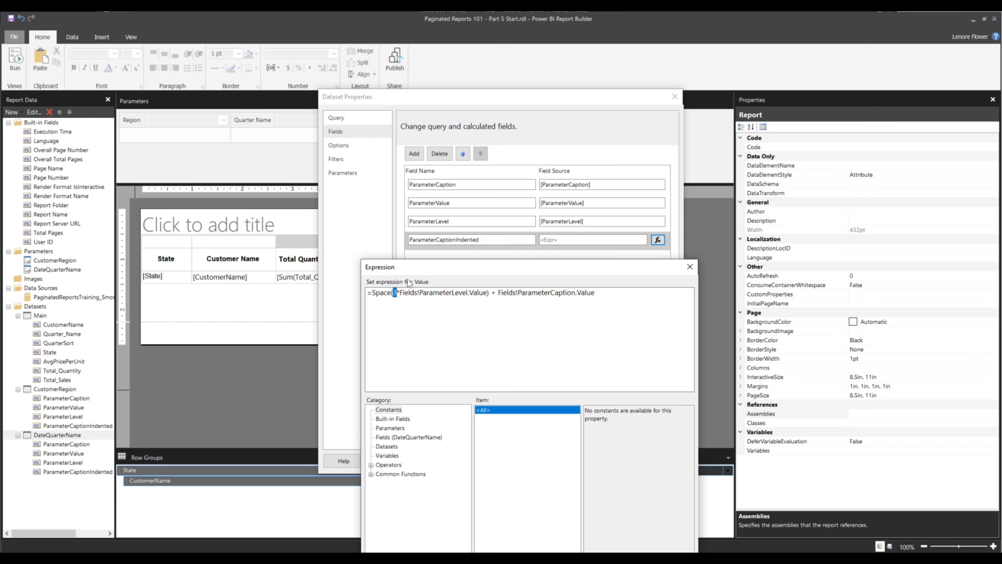
{"action": "left_click_drag", "start_coordinate": [476, 273], "coordinate": [406, 206]}
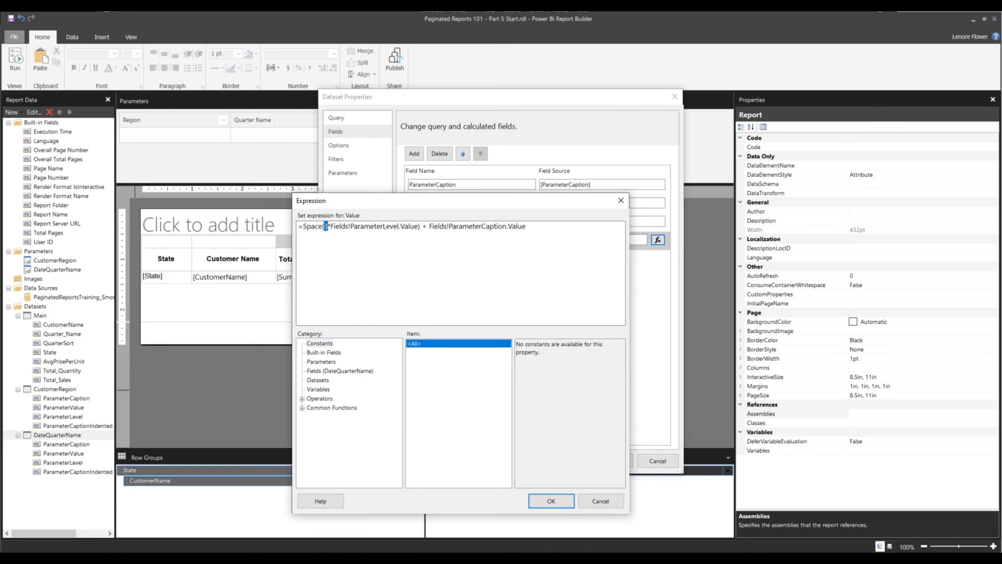
{"action": "left_click", "coordinate": [551, 501]}
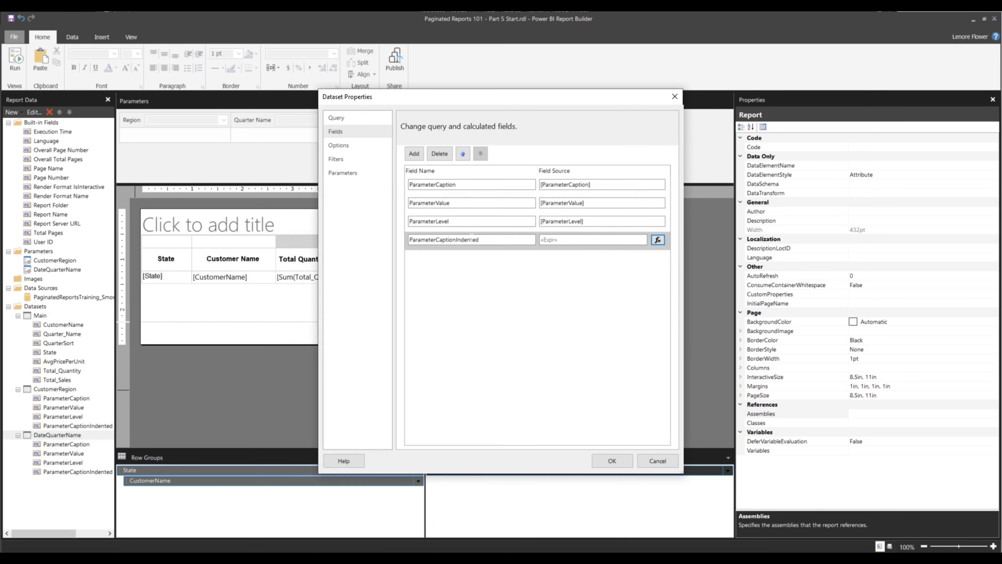
{"action": "left_click", "coordinate": [440, 153]}
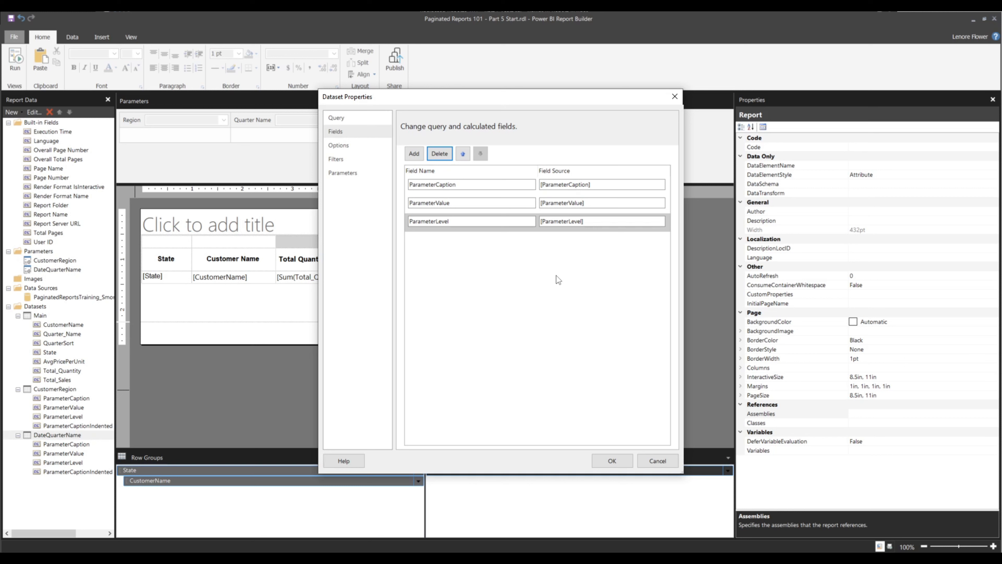
- Open the DateQuarterName query in the Query Designer and switch it to design view, discarding the existing query
{"action": "left_click", "coordinate": [357, 119]}
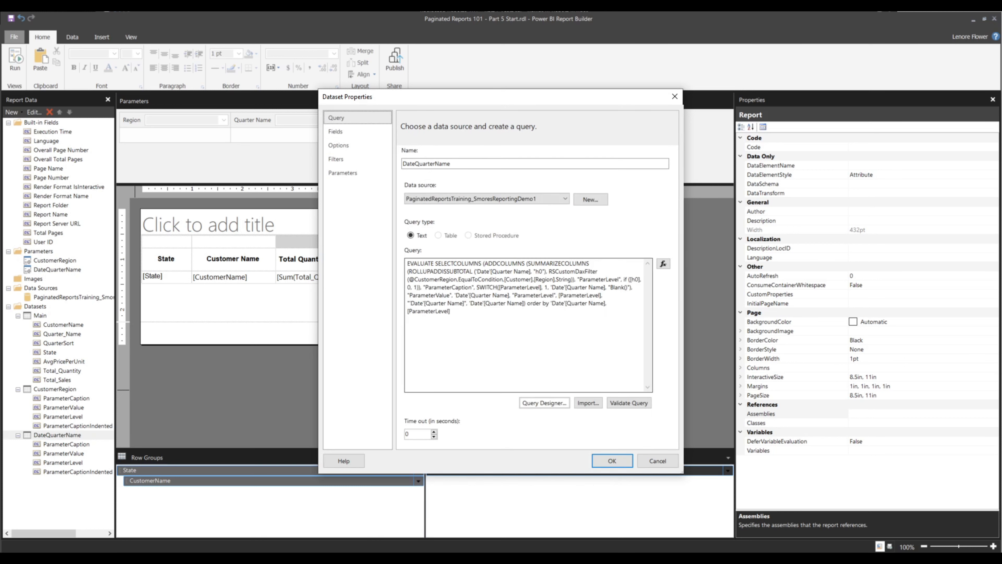
{"action": "left_click", "coordinate": [336, 132]}
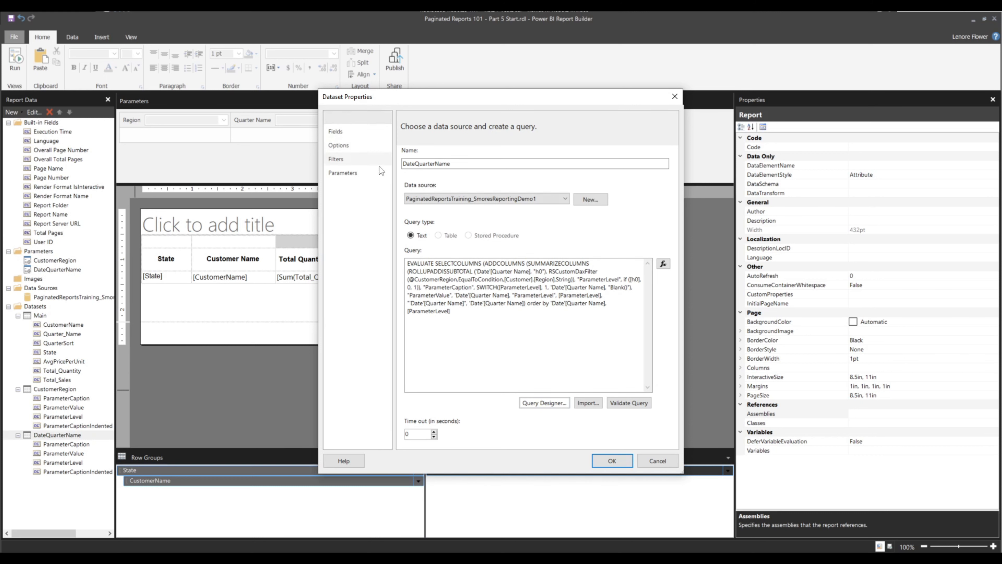
{"action": "left_click", "coordinate": [541, 407]}
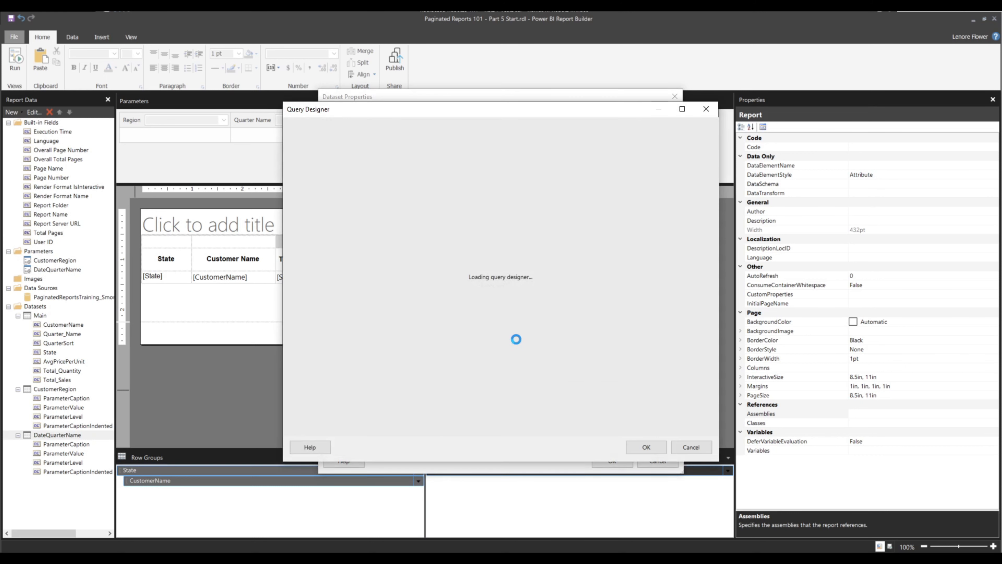
{"action": "left_click", "coordinate": [545, 356]}
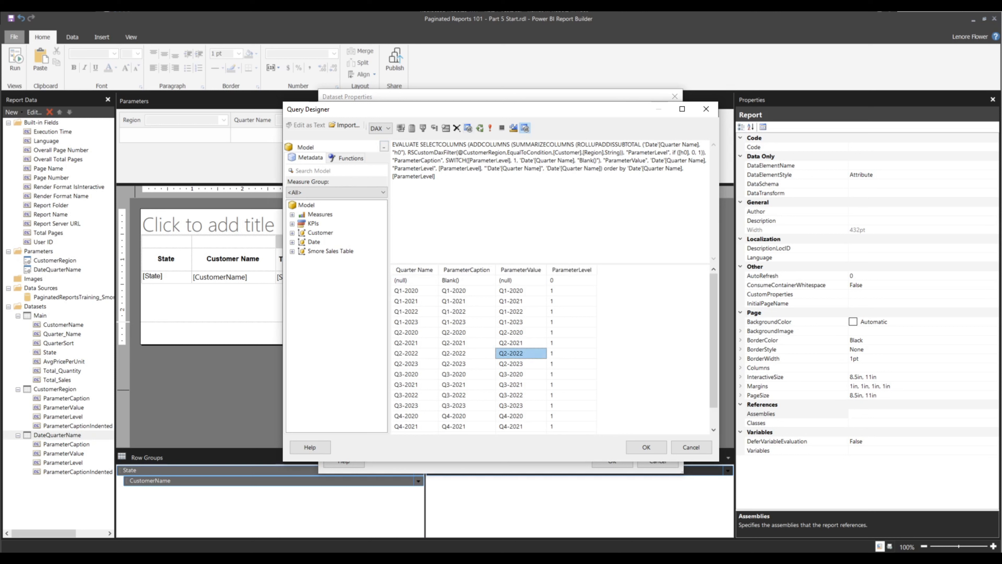
{"action": "scroll", "coordinate": [407, 283], "scroll_direction": "down", "scroll_amount": 1}
{"action": "scroll", "coordinate": [413, 315], "scroll_direction": "up", "scroll_amount": 1}
{"action": "left_click", "coordinate": [435, 177]}
{"action": "left_click", "coordinate": [513, 127]}
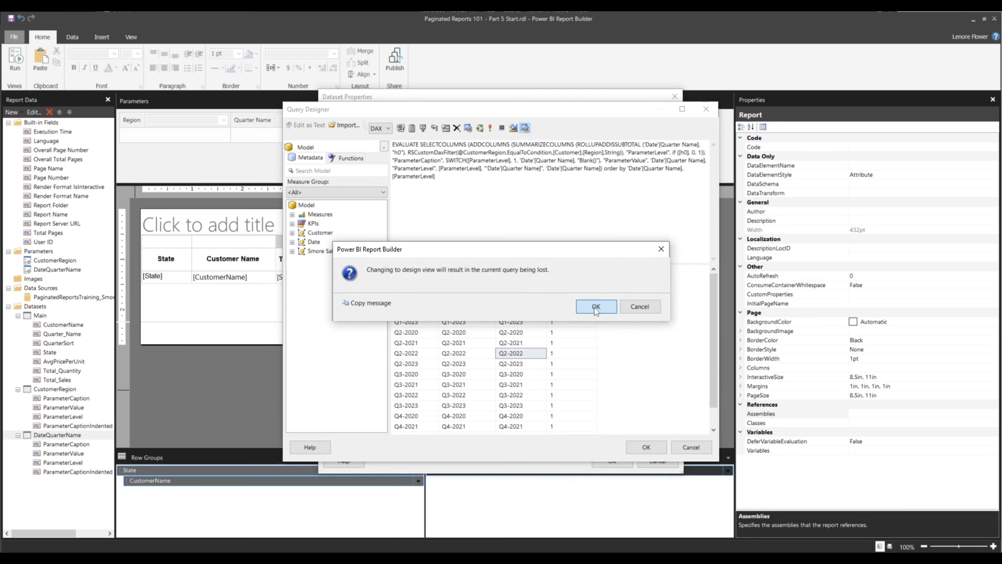
{"action": "left_click", "coordinate": [596, 307]}
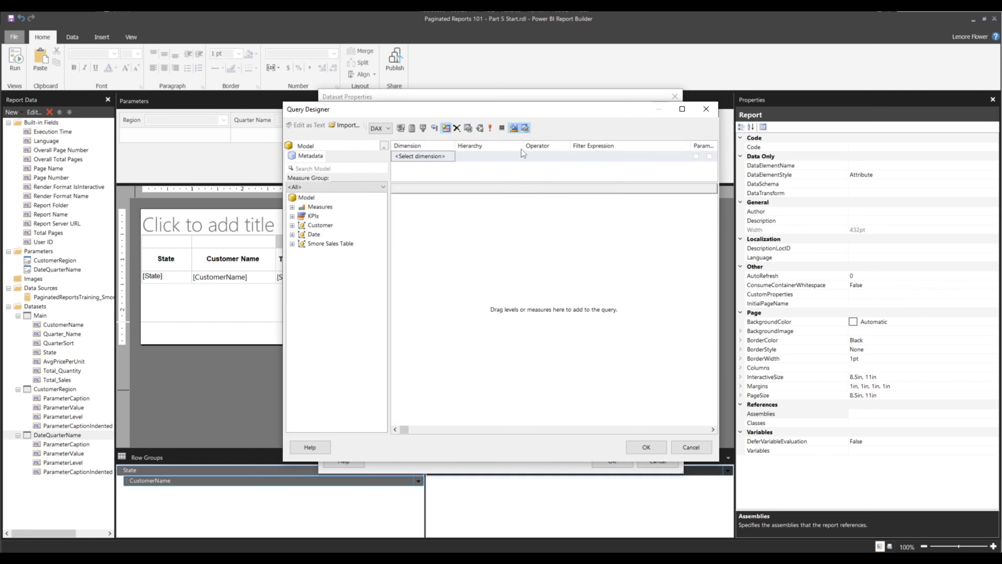
- Add Quarter Name and QuarterSort from the Date table to the query and execute it
{"action": "left_click", "coordinate": [292, 234]}
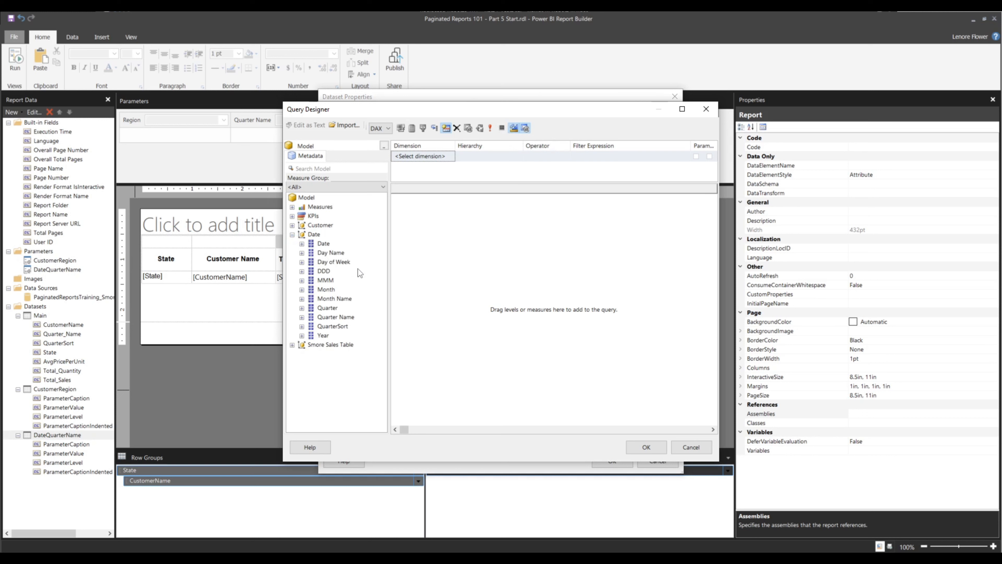
{"action": "left_click_drag", "start_coordinate": [325, 318], "coordinate": [461, 321]}
{"action": "left_click", "coordinate": [541, 318]}
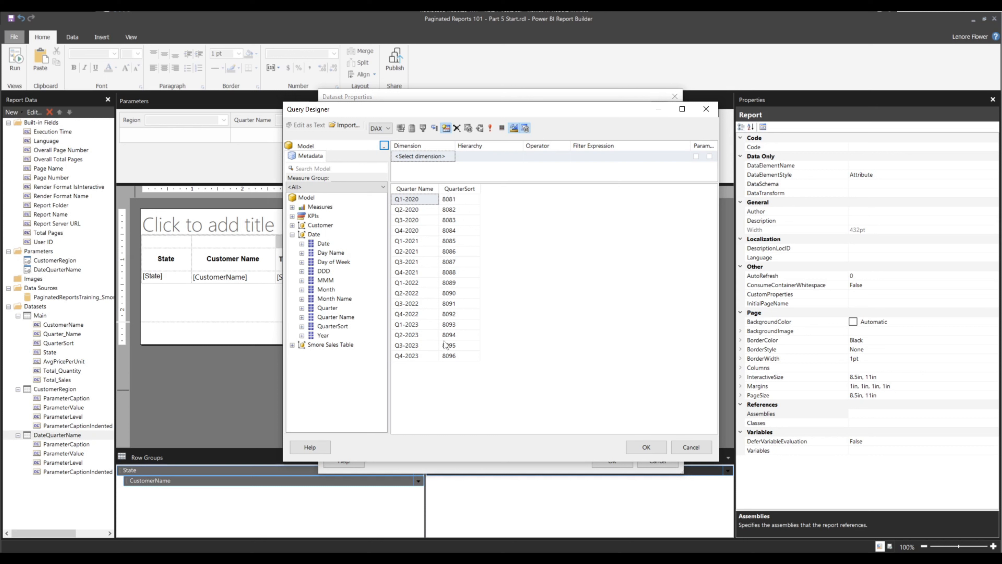
- Add a query filter on the Date table's Year field with the Custom operator
{"action": "left_click_drag", "start_coordinate": [323, 335], "coordinate": [430, 158]}
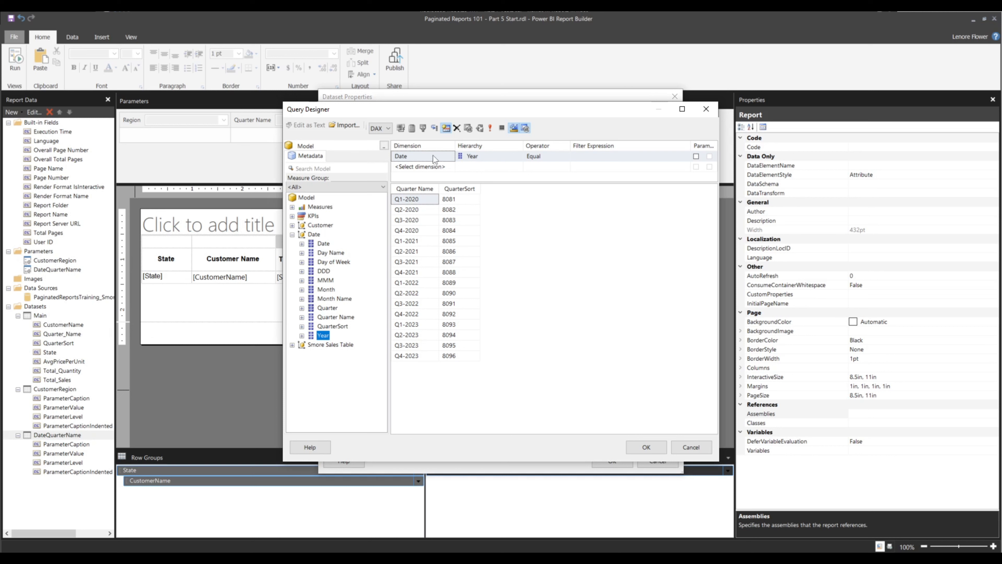
{"action": "left_click", "coordinate": [541, 155]}
{"action": "left_click", "coordinate": [565, 157]}
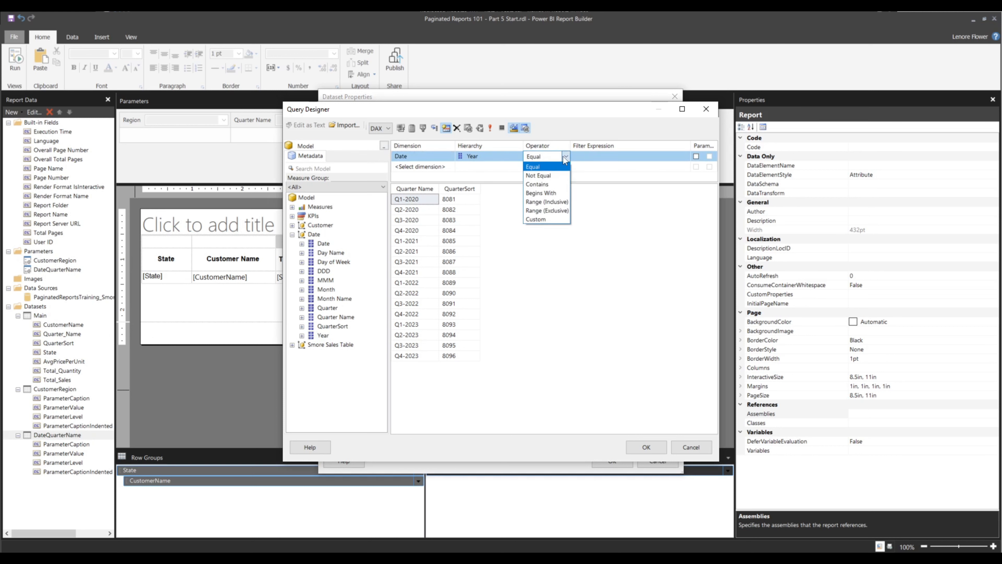
{"action": "left_click", "coordinate": [541, 221]}
- Set the Year filter expression to 'Date'[Year]= YEAR(TODAY()) || 'Date'[Year]= YEAR(TODAY())-1
{"action": "left_click", "coordinate": [639, 155]}
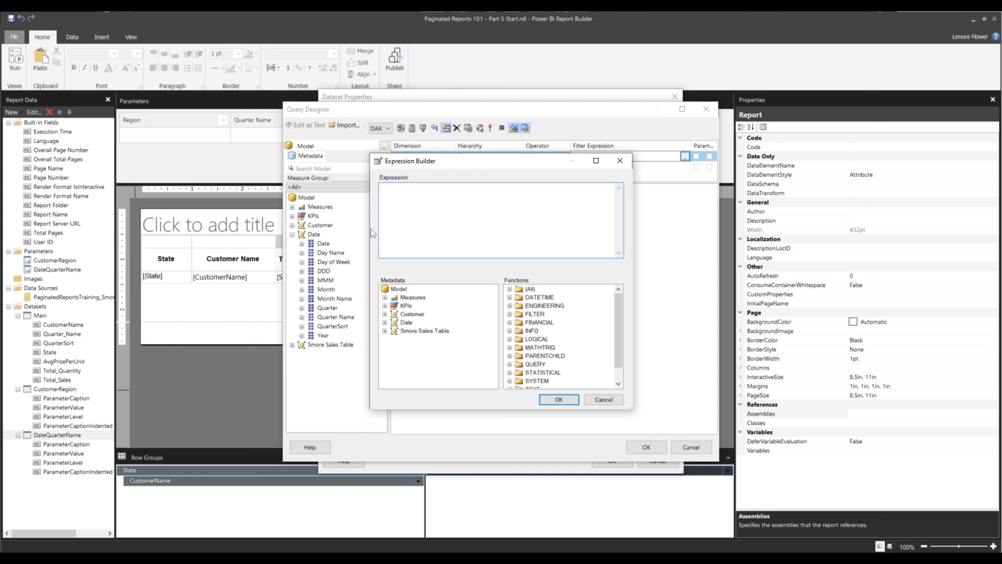
{"action": "left_click", "coordinate": [385, 323]}
{"action": "scroll", "coordinate": [419, 353], "scroll_direction": "down", "scroll_amount": 2}
{"action": "double_click", "coordinate": [415, 372]}
{"action": "left_click", "coordinate": [461, 184]}
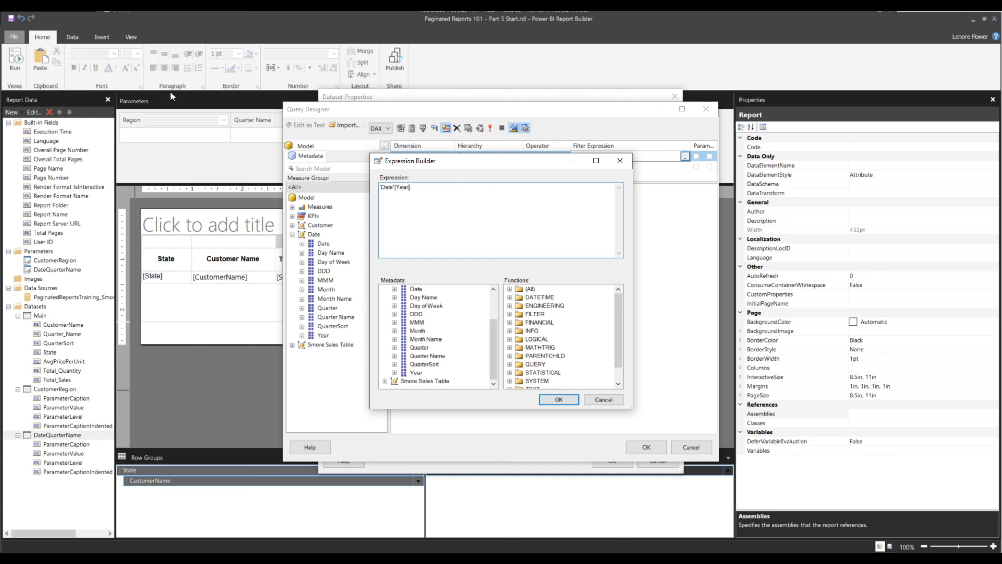
{"action": "type", "text": "= YEAR(TODAY())"}
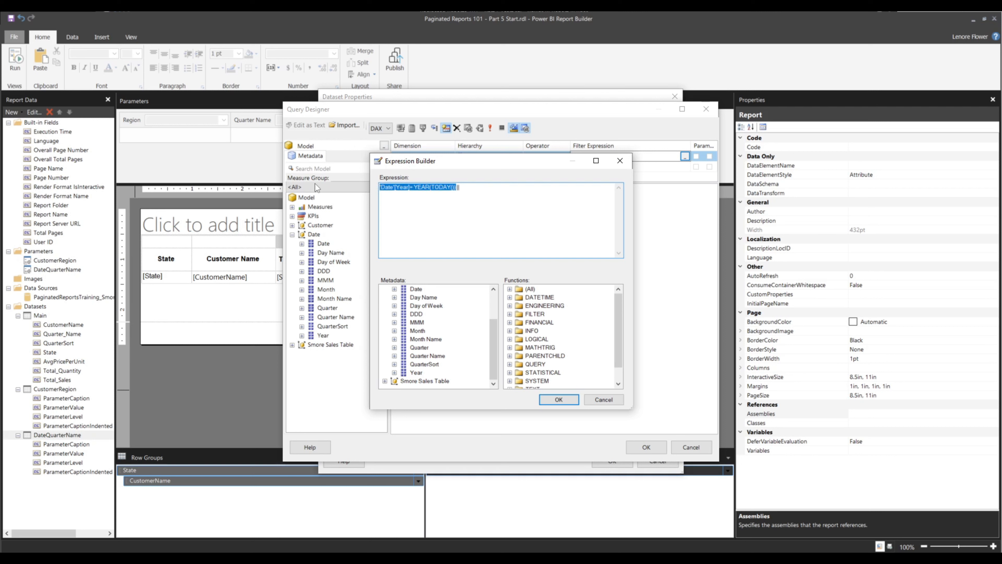
{"action": "left_click", "coordinate": [462, 187]}
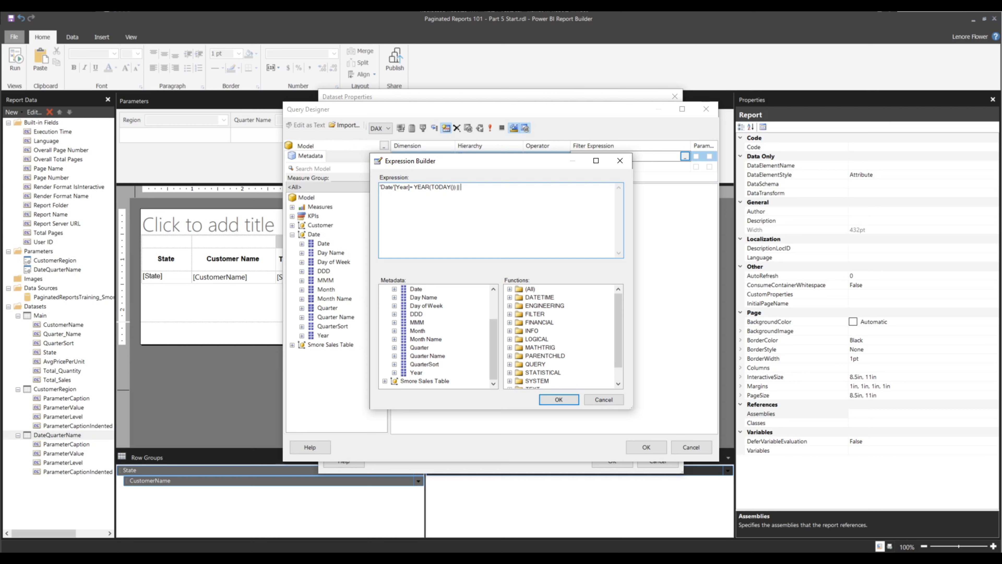
{"action": "type", "text": "'Date'[Year]= YEAR(TODAY())"}
{"action": "type", "text": "-1"}
{"action": "left_click_drag", "start_coordinate": [414, 187], "coordinate": [456, 187]}
{"action": "left_click_drag", "start_coordinate": [542, 187], "coordinate": [480, 187]}
{"action": "left_click", "coordinate": [511, 187]}
{"action": "left_click", "coordinate": [541, 398]}
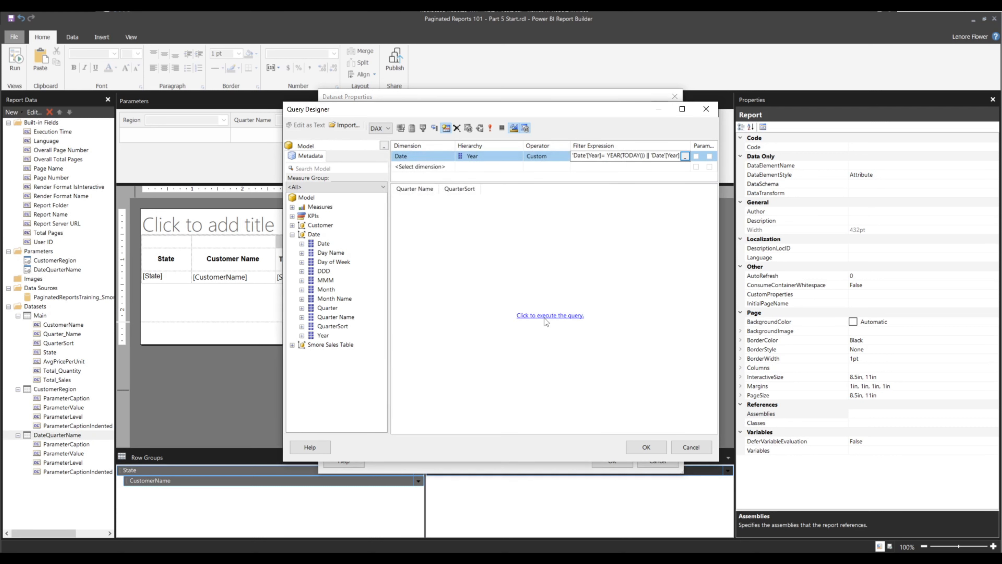
- Execute the filtered query and save it as the DateQuarterName dataset's new query
{"action": "left_click", "coordinate": [544, 317]}
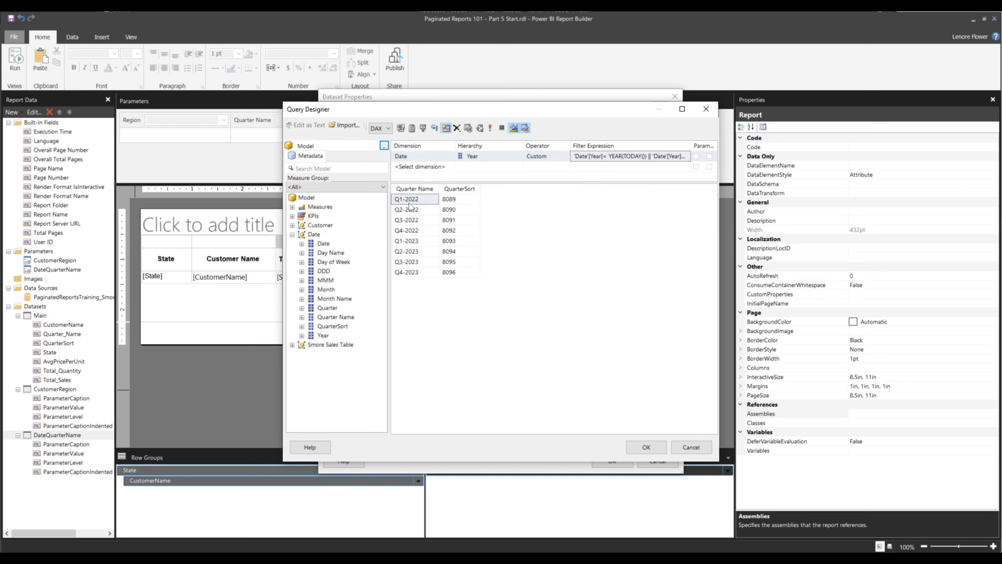
{"action": "left_click", "coordinate": [448, 288]}
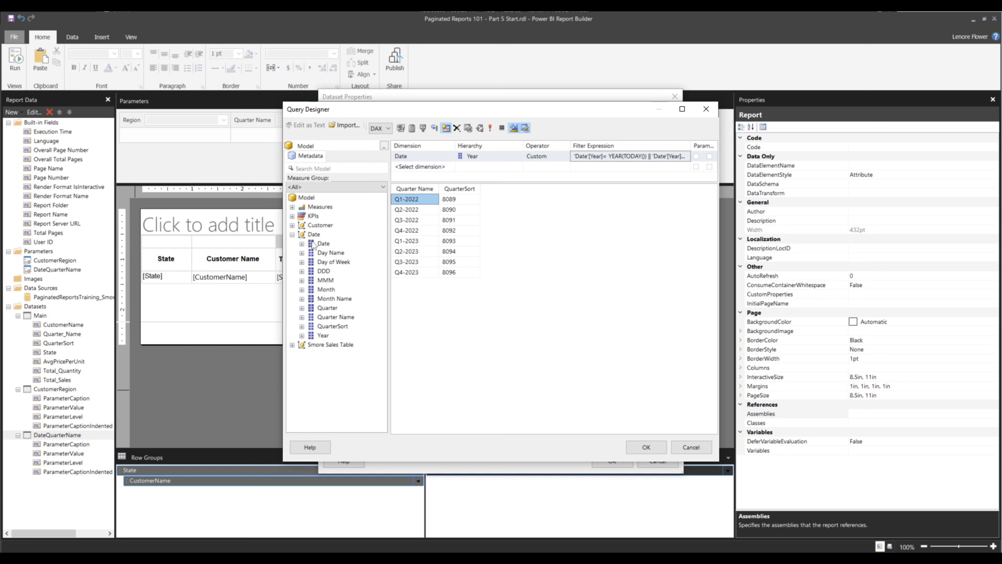
{"action": "left_click", "coordinate": [647, 447]}
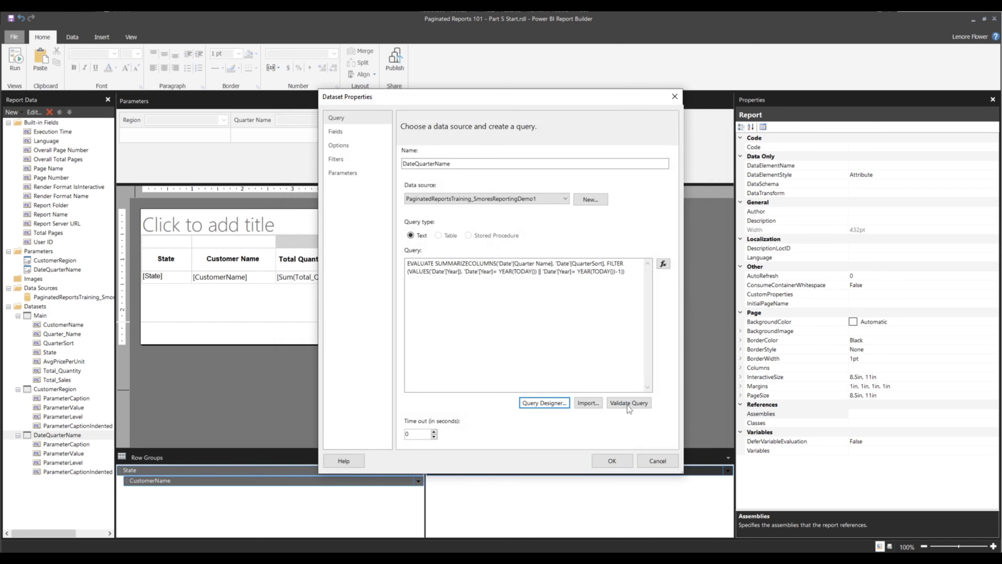
{"action": "left_click", "coordinate": [600, 459]}
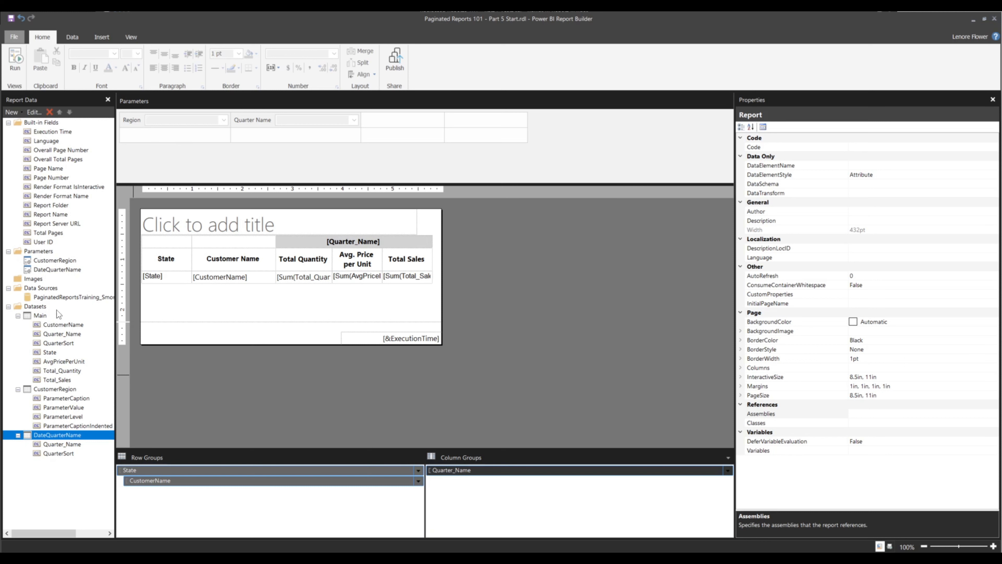
- Set both the value field and label field of the DateQuarterName parameter's available values to Quarter_Name
{"action": "right_click", "coordinate": [46, 269]}
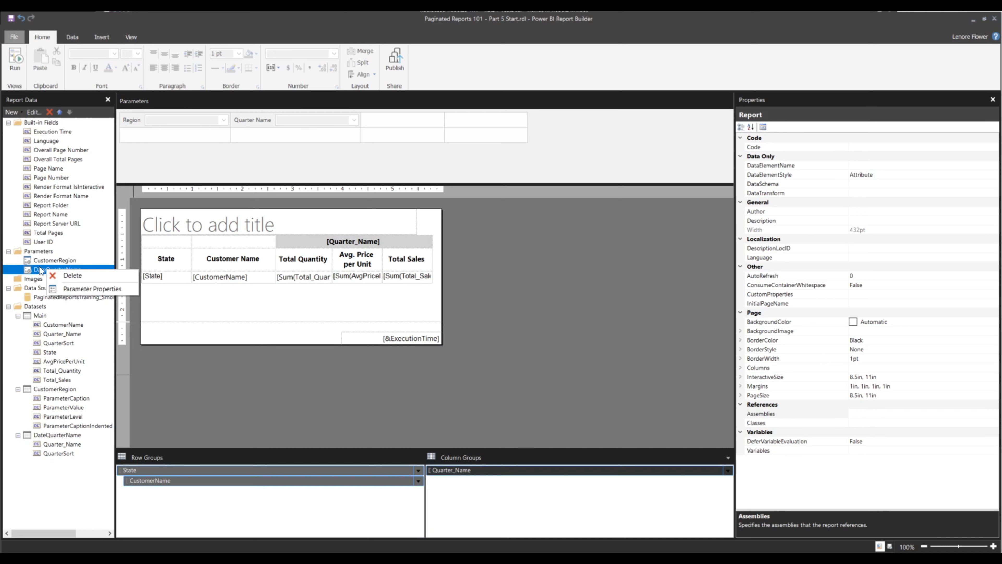
{"action": "left_click", "coordinate": [60, 290]}
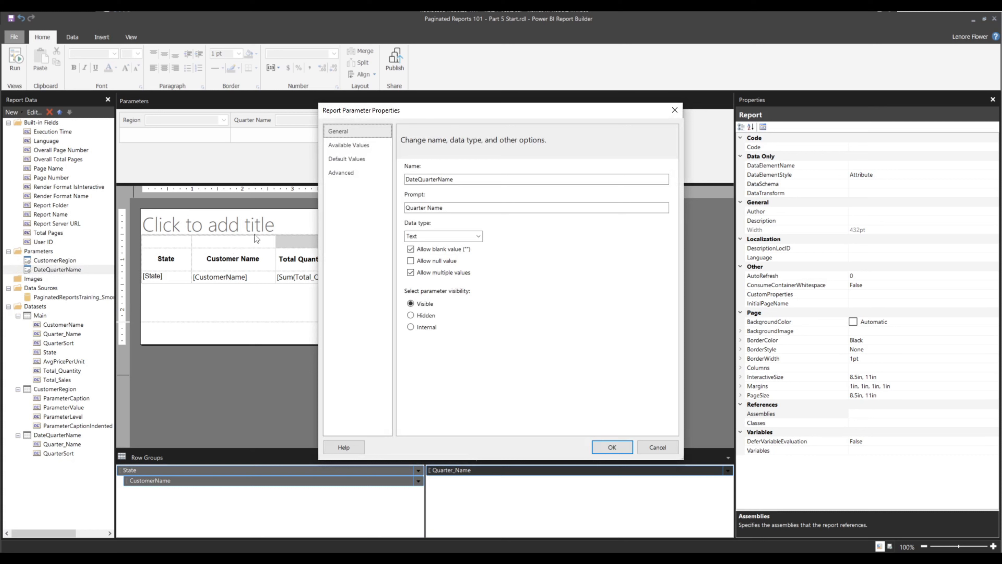
{"action": "left_click", "coordinate": [339, 144]}
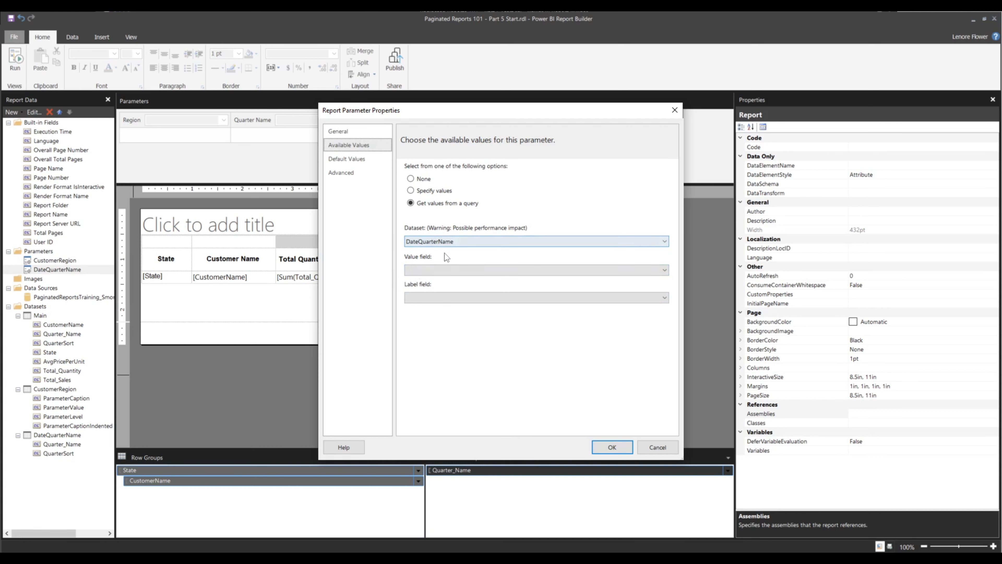
{"action": "left_click", "coordinate": [421, 270]}
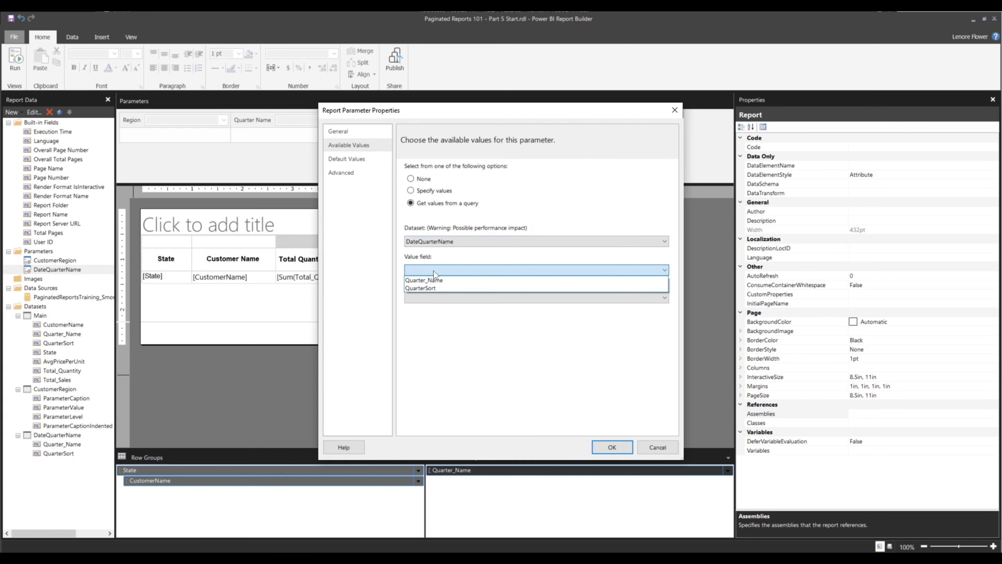
{"action": "left_click", "coordinate": [437, 280]}
{"action": "left_click", "coordinate": [440, 296]}
{"action": "left_click", "coordinate": [433, 304]}
{"action": "left_click", "coordinate": [607, 445]}
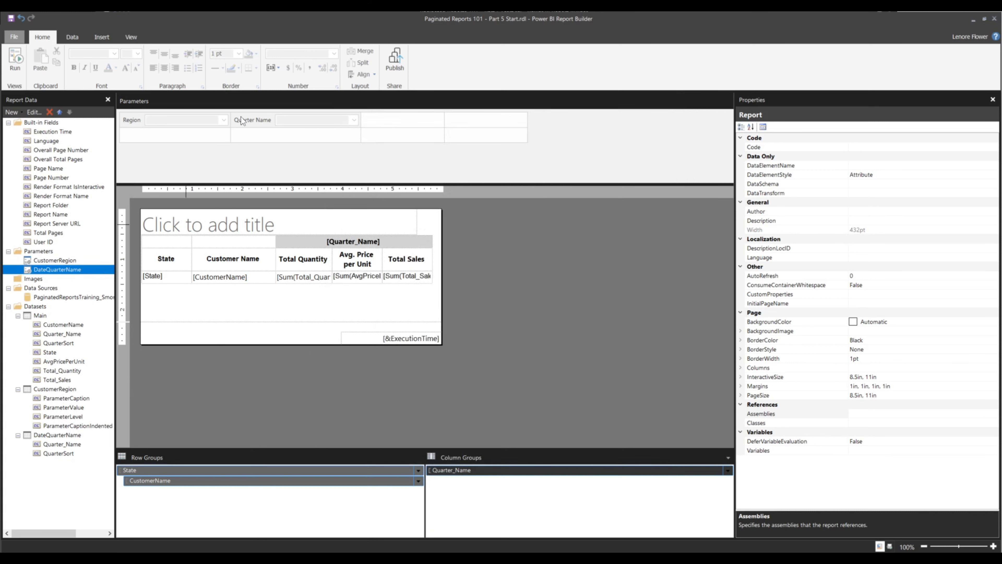
- Run the report to check the quarters after the parameter change
{"action": "left_click", "coordinate": [14, 70]}
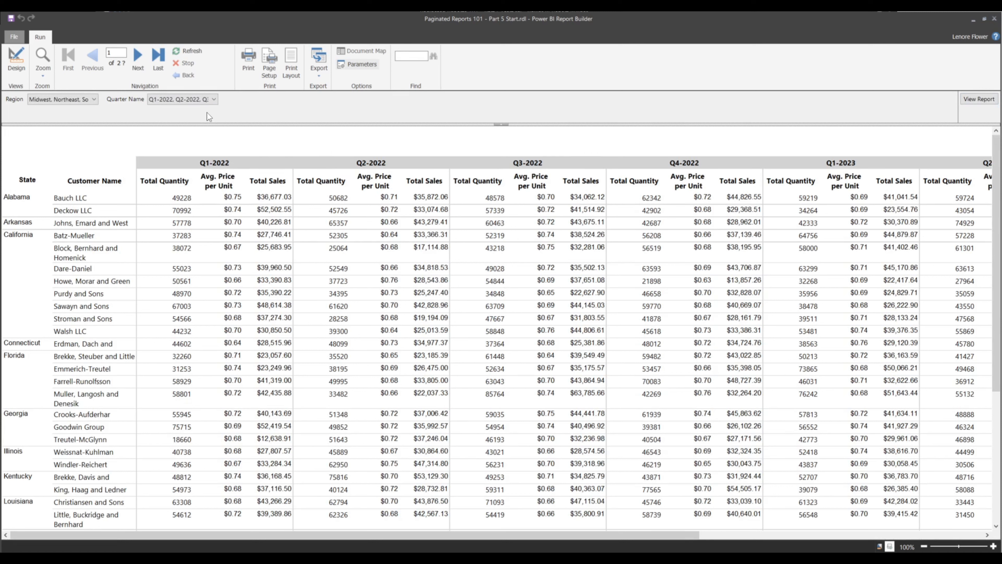
- Review the quarters offered by the Quarter Name parameter, and return to the report design
{"action": "left_click", "coordinate": [213, 99]}
{"action": "scroll", "coordinate": [183, 119], "scroll_direction": "down", "scroll_amount": 1}
{"action": "scroll", "coordinate": [181, 119], "scroll_direction": "up", "scroll_amount": 1}
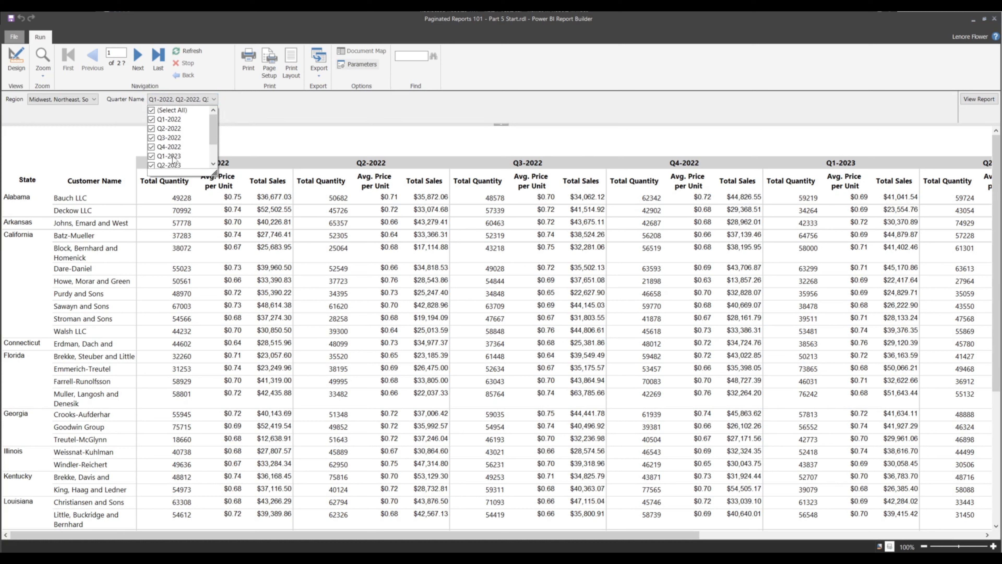
{"action": "left_click", "coordinate": [257, 138]}
{"action": "left_click", "coordinate": [17, 59]}
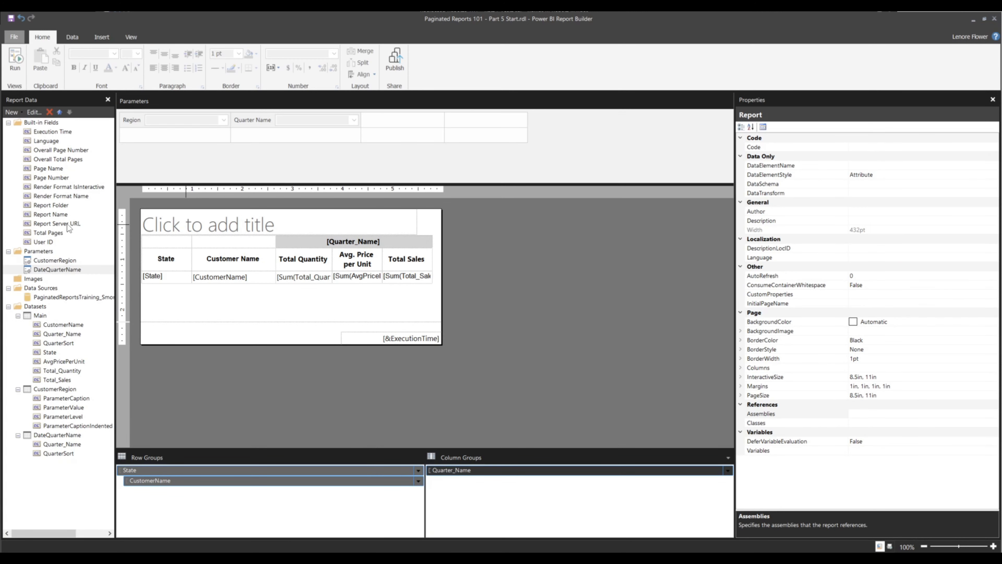
- Disallow multiple values for the CustomerRegion parameter
{"action": "left_click", "coordinate": [47, 260]}
{"action": "right_click", "coordinate": [47, 261]}
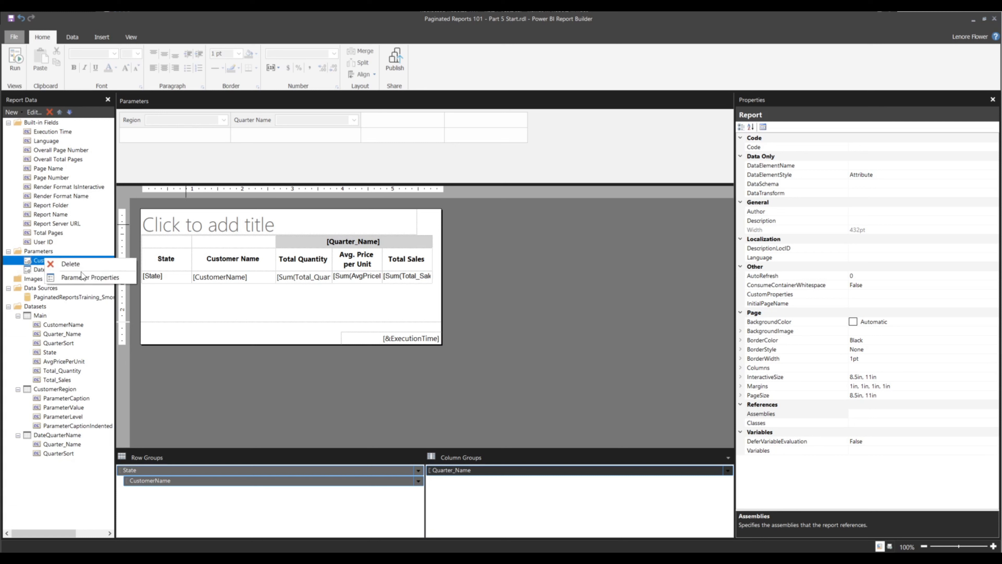
{"action": "left_click", "coordinate": [81, 276]}
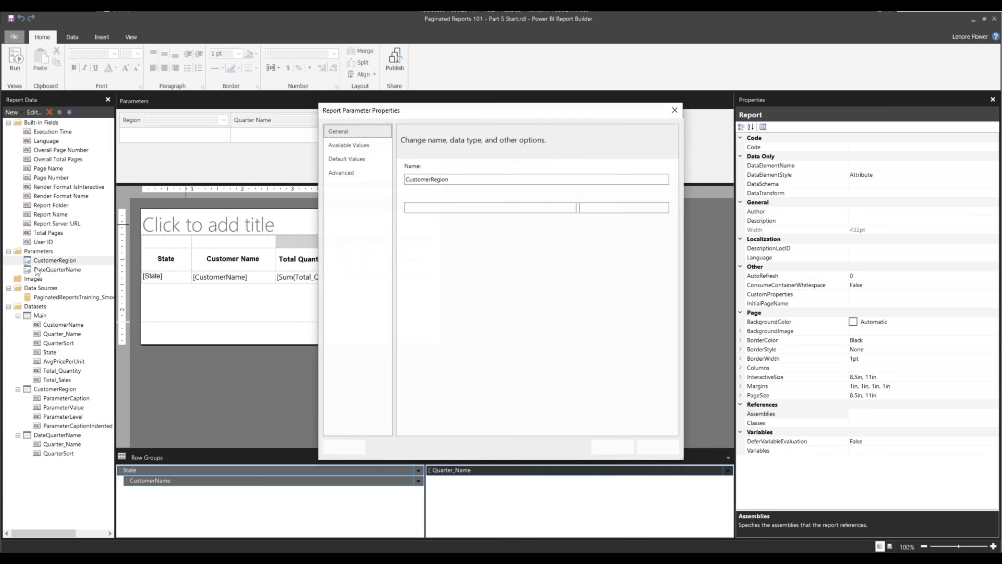
{"action": "left_click", "coordinate": [434, 273]}
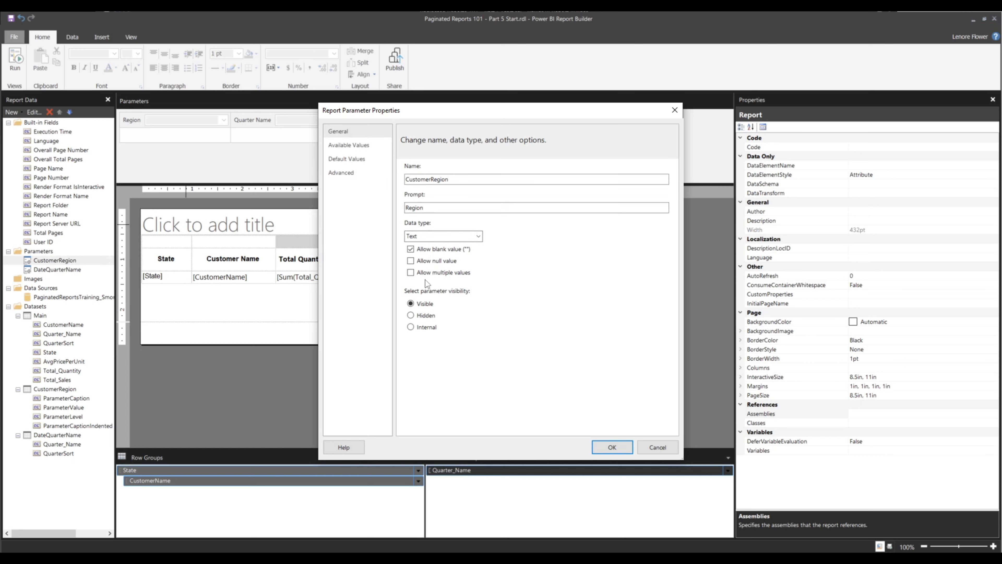
{"action": "left_click", "coordinate": [410, 273]}
{"action": "left_click", "coordinate": [410, 273]}
{"action": "left_click", "coordinate": [606, 446]}
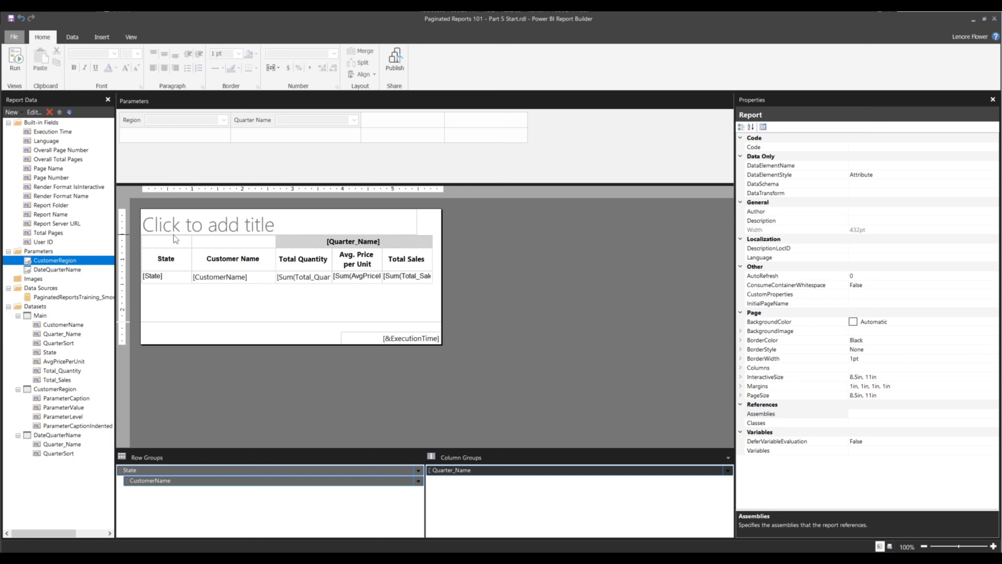
- Create a placeholder in the emptied report title text box
{"action": "left_click", "coordinate": [191, 221]}
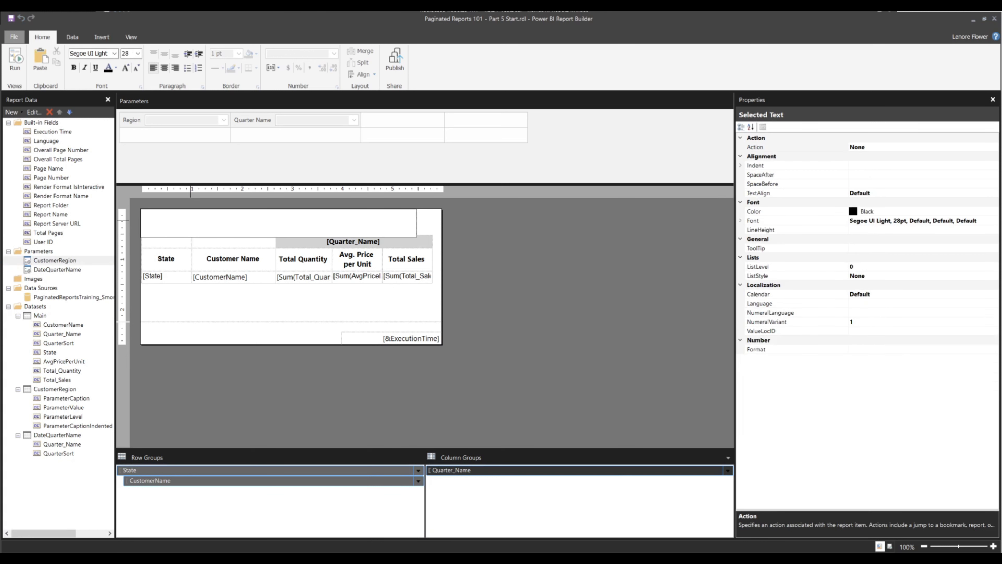
{"action": "type", "text": "Title"}
{"action": "key", "text": "BackSpace"}
{"action": "key", "text": "BackSpace"}
{"action": "key", "text": "BackSpace"}
{"action": "key", "text": "BackSpace"}
{"action": "key", "text": "BackSpace"}
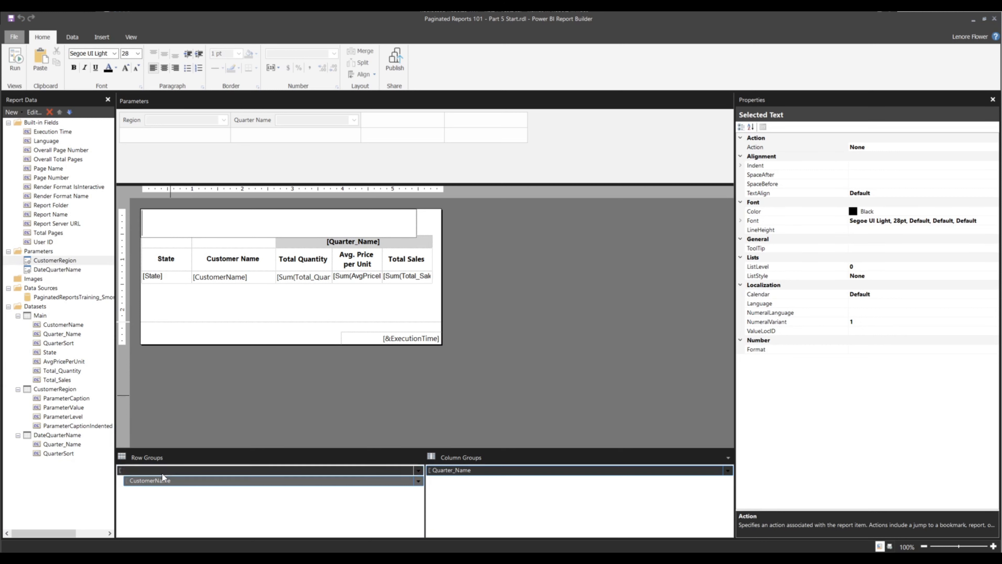
{"action": "right_click", "coordinate": [165, 231]}
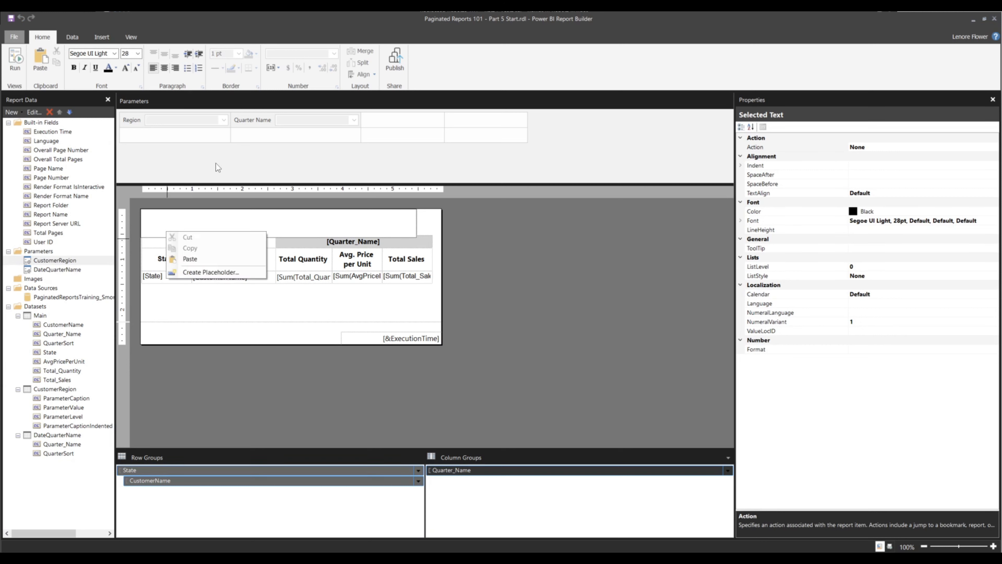
{"action": "left_click", "coordinate": [205, 273]}
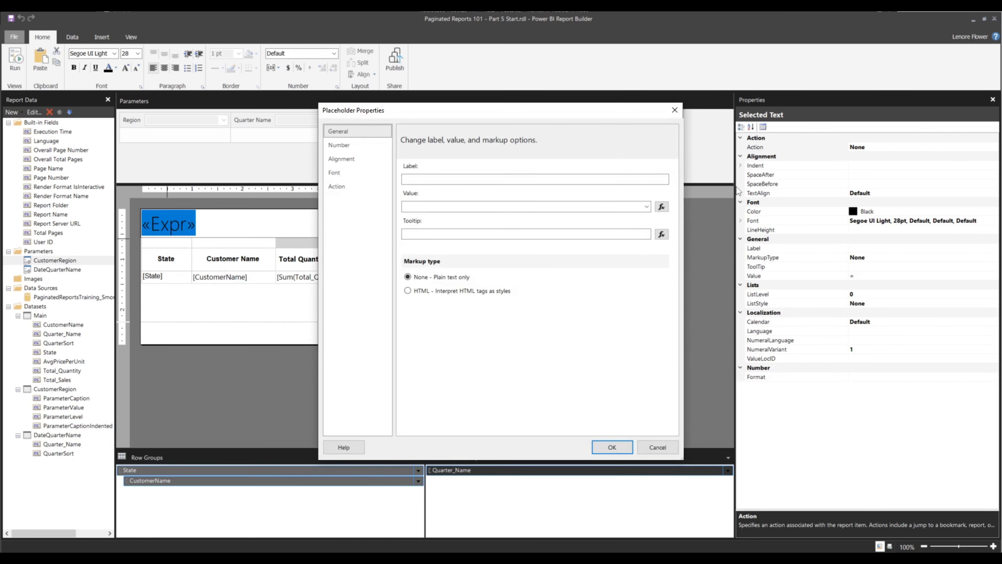
- Set the title placeholder's value to = "Quarterly Report for the " & Parameters!CustomerRegion.Value & " Region"
{"action": "left_click", "coordinate": [661, 206]}
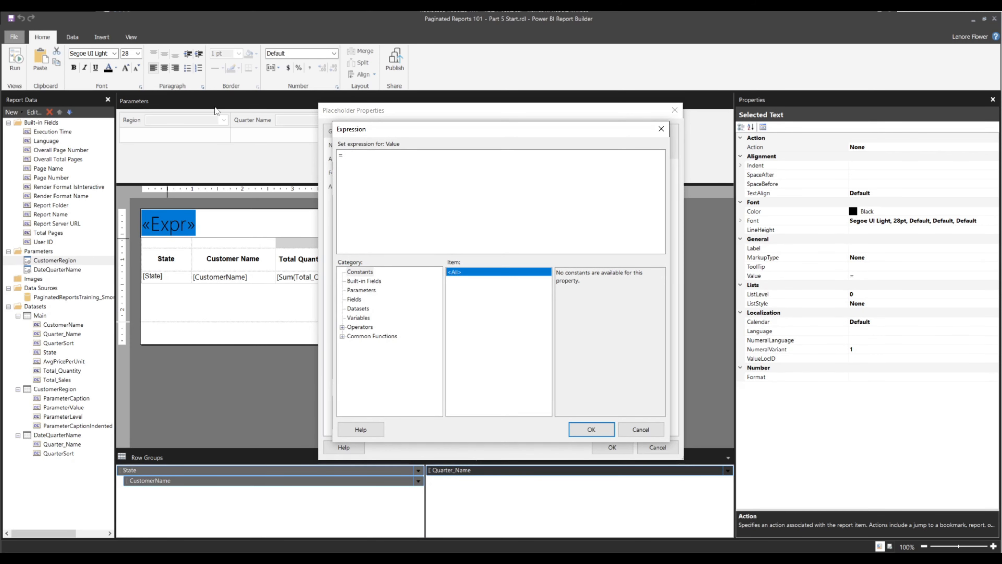
{"action": "type", "text": "\"Qua"}
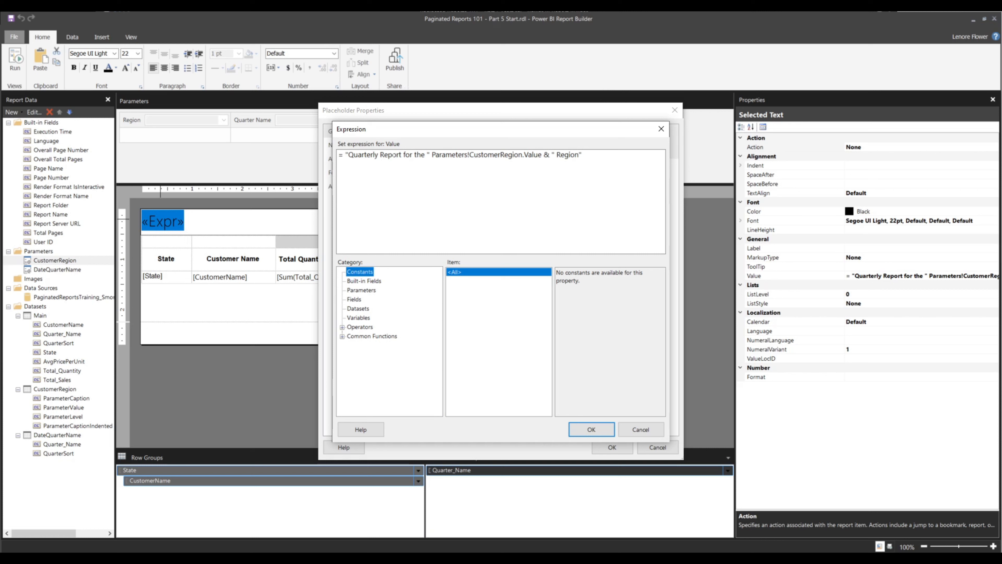
{"action": "left_click", "coordinate": [428, 153]}
{"action": "type", "text": "&"}
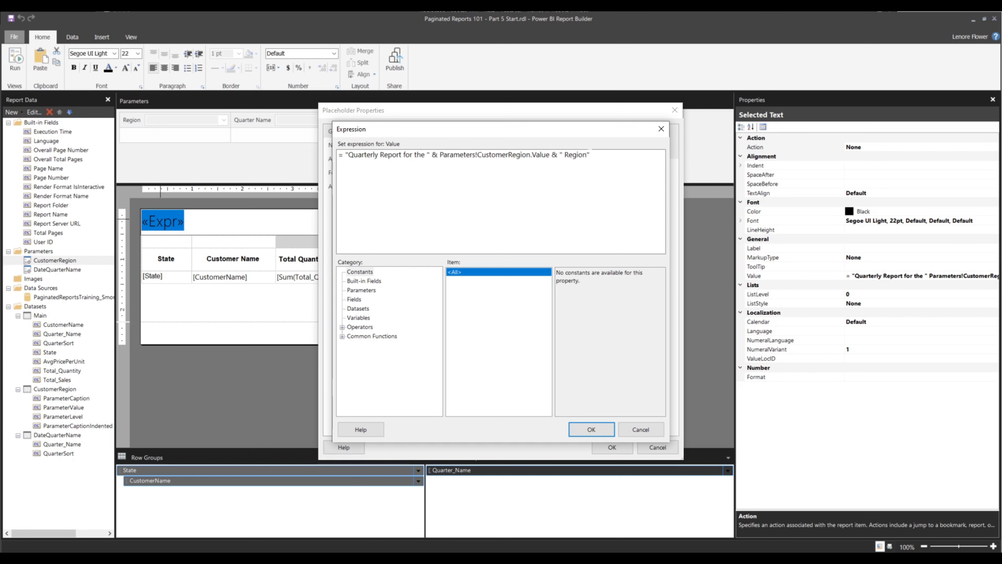
{"action": "left_click", "coordinate": [591, 429]}
{"action": "left_click", "coordinate": [612, 446]}
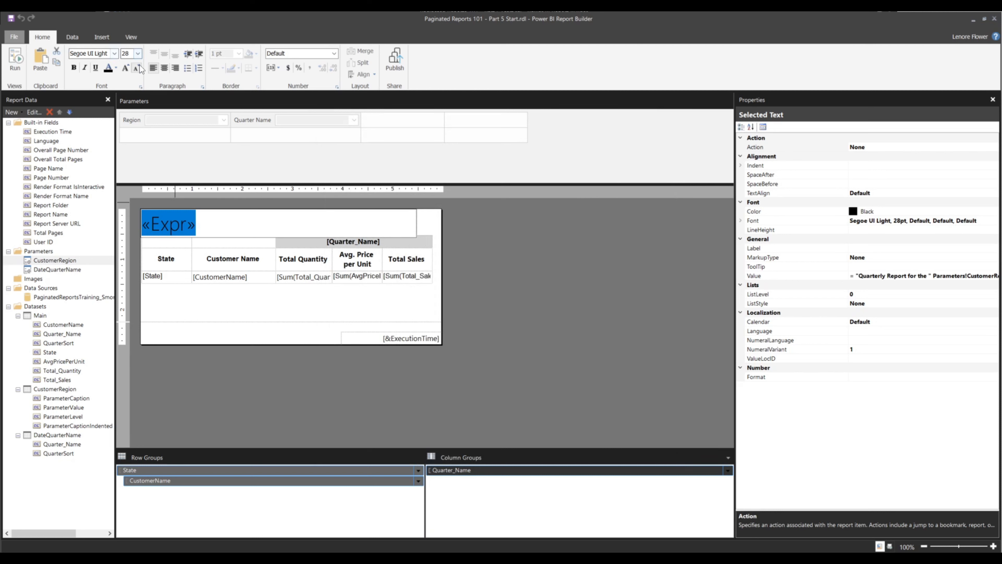
- Reduce the title placeholder's font size to 22 pt
{"action": "left_click", "coordinate": [135, 71]}
{"action": "left_click", "coordinate": [135, 71]}
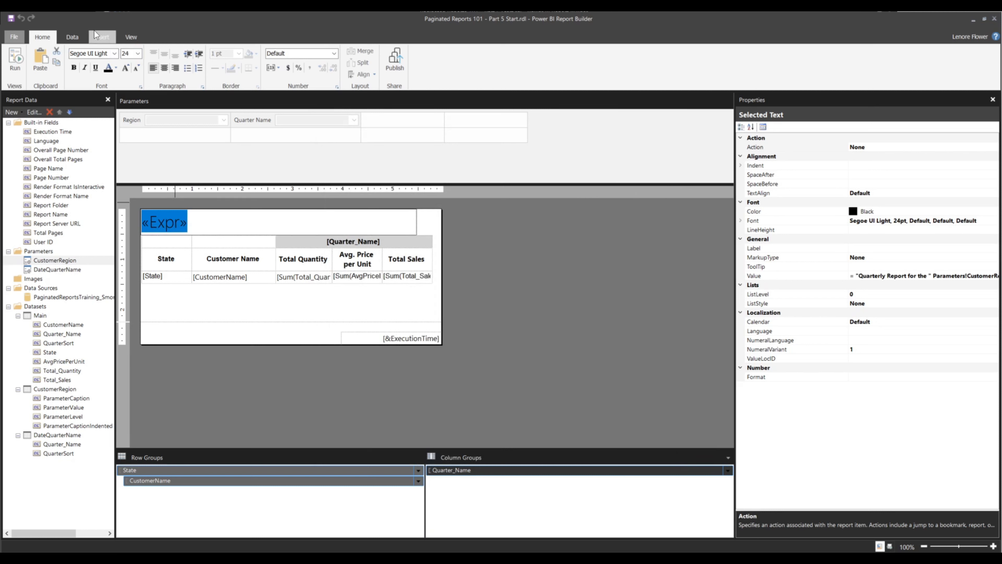
{"action": "left_click", "coordinate": [132, 66]}
- Run the report for the South region with all quarters selected and look over the title and matrix
{"action": "left_click", "coordinate": [14, 64]}
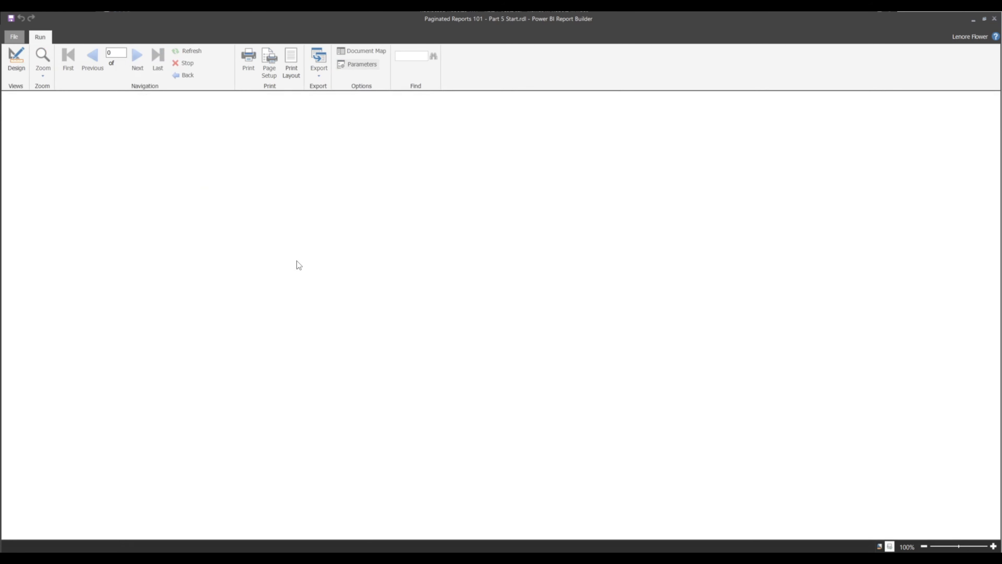
{"action": "left_click", "coordinate": [56, 100]}
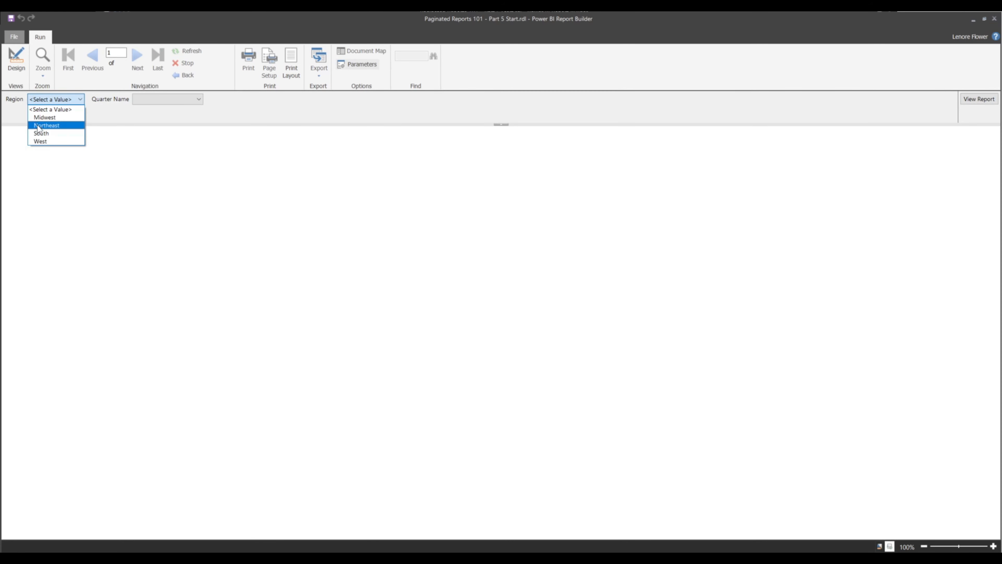
{"action": "left_click", "coordinate": [38, 133]}
{"action": "left_click", "coordinate": [166, 99]}
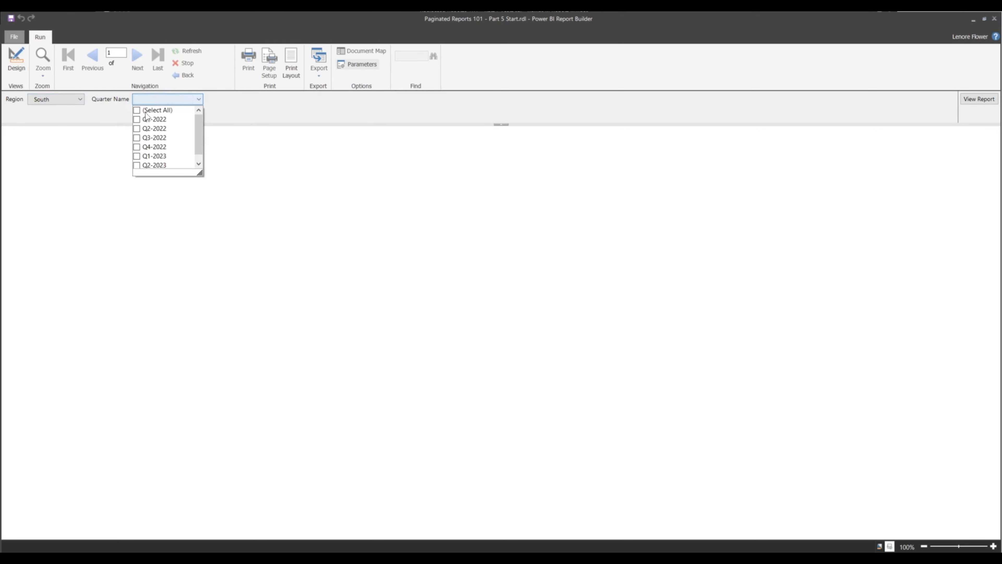
{"action": "left_click", "coordinate": [966, 100]}
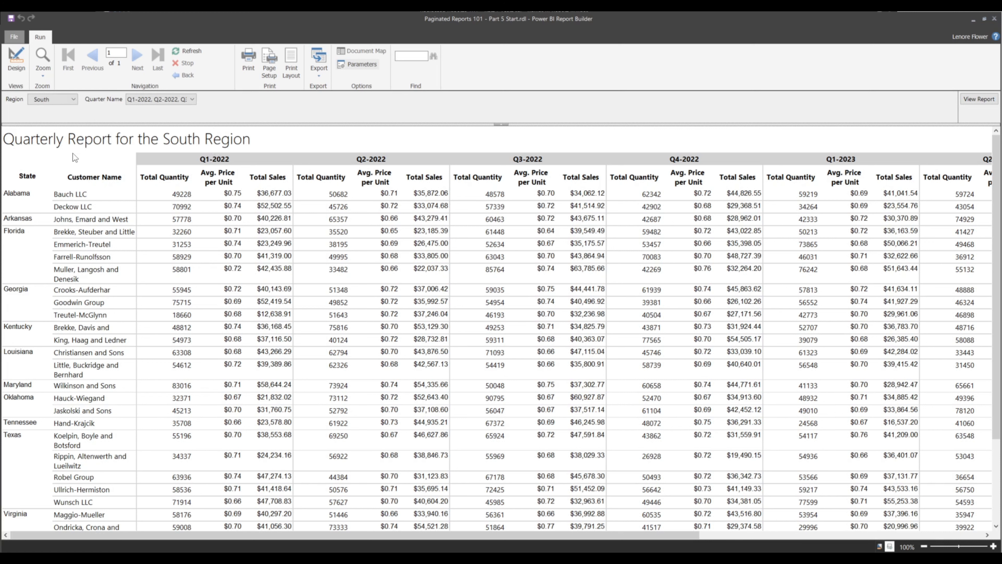
{"action": "scroll", "coordinate": [331, 235], "scroll_direction": "down", "scroll_amount": 5}
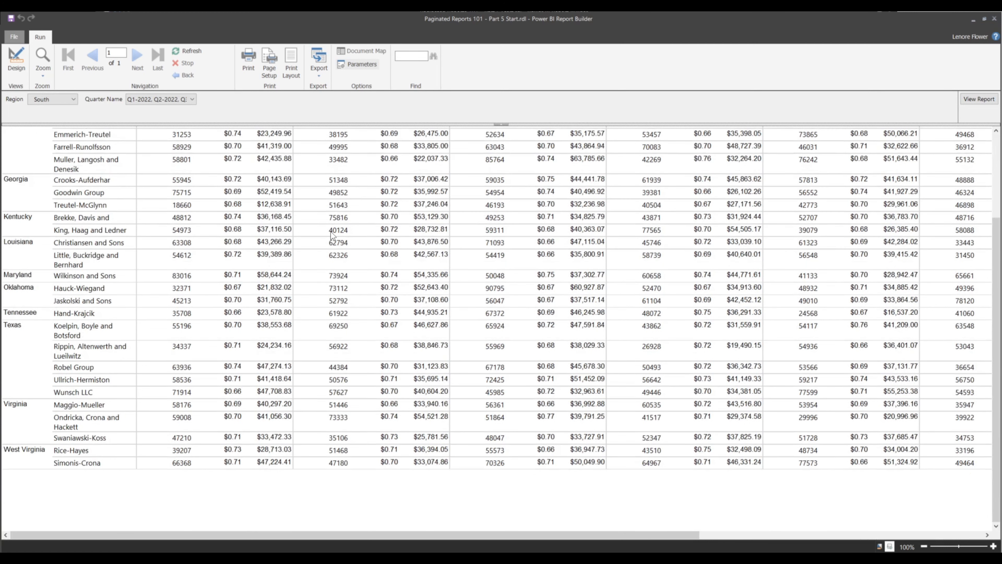
{"action": "scroll", "coordinate": [331, 235], "scroll_direction": "up", "scroll_amount": 5}
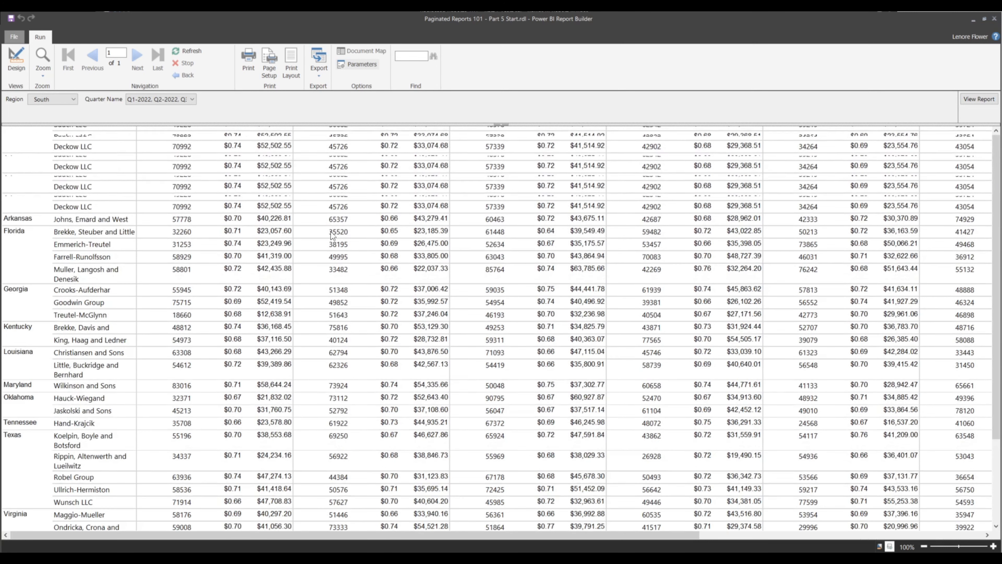
- Examine the report's pages in print layout for the title and column breaks, and return to the design
{"action": "left_click", "coordinate": [282, 57]}
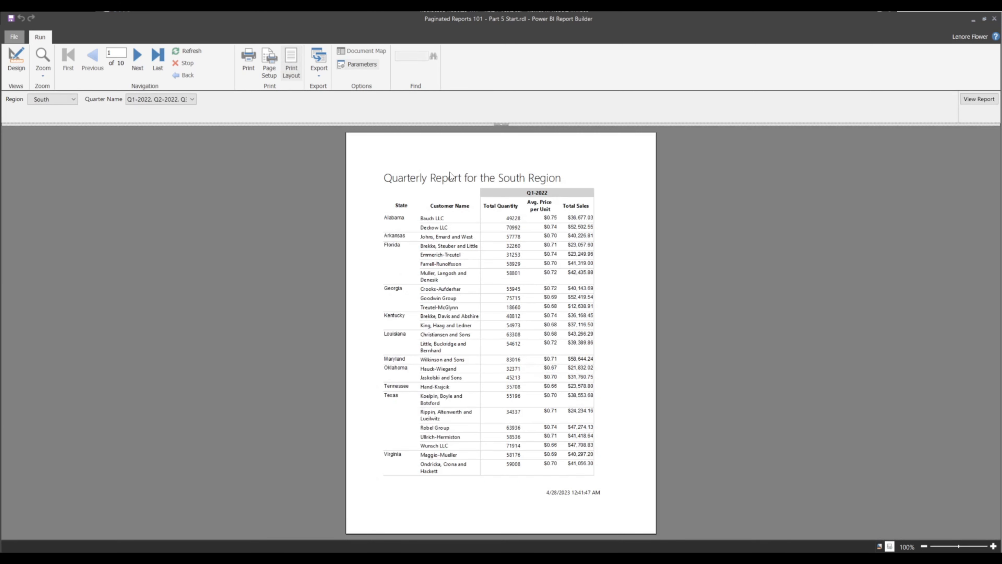
{"action": "left_click", "coordinate": [143, 63]}
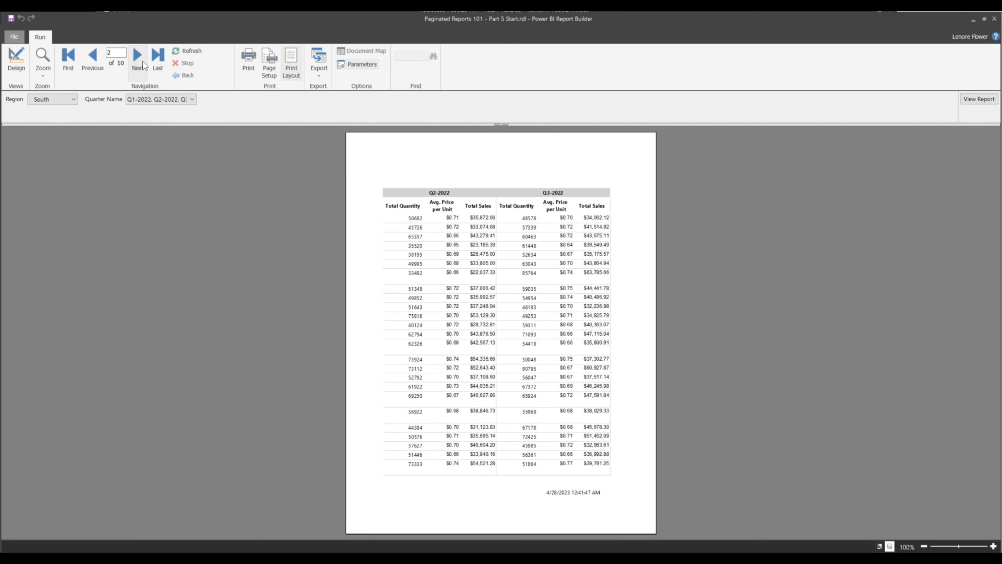
{"action": "left_click", "coordinate": [142, 63]}
{"action": "left_click", "coordinate": [142, 61]}
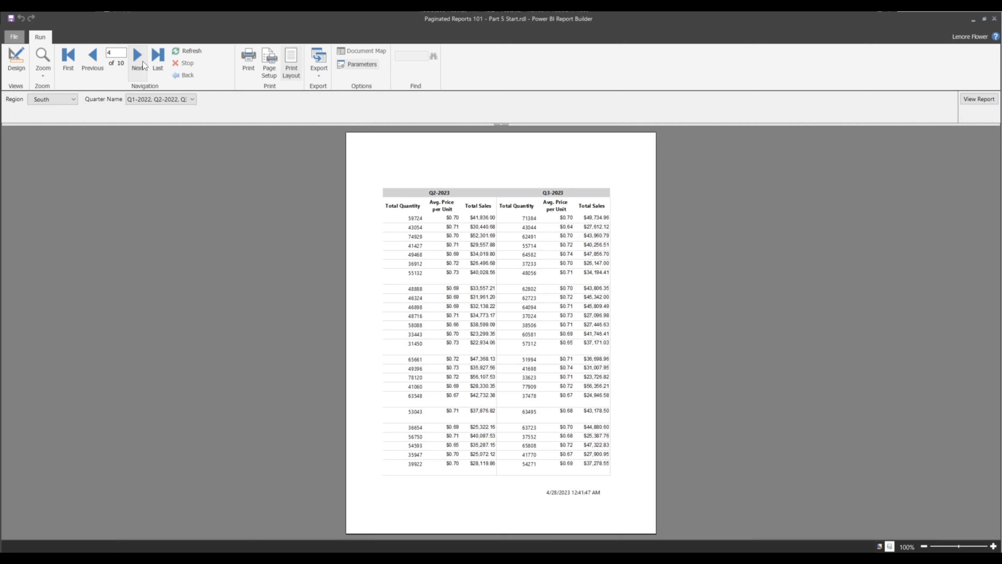
{"action": "left_click", "coordinate": [142, 61]}
{"action": "left_click", "coordinate": [142, 61]}
{"action": "left_click", "coordinate": [143, 61]}
{"action": "left_click", "coordinate": [101, 59]}
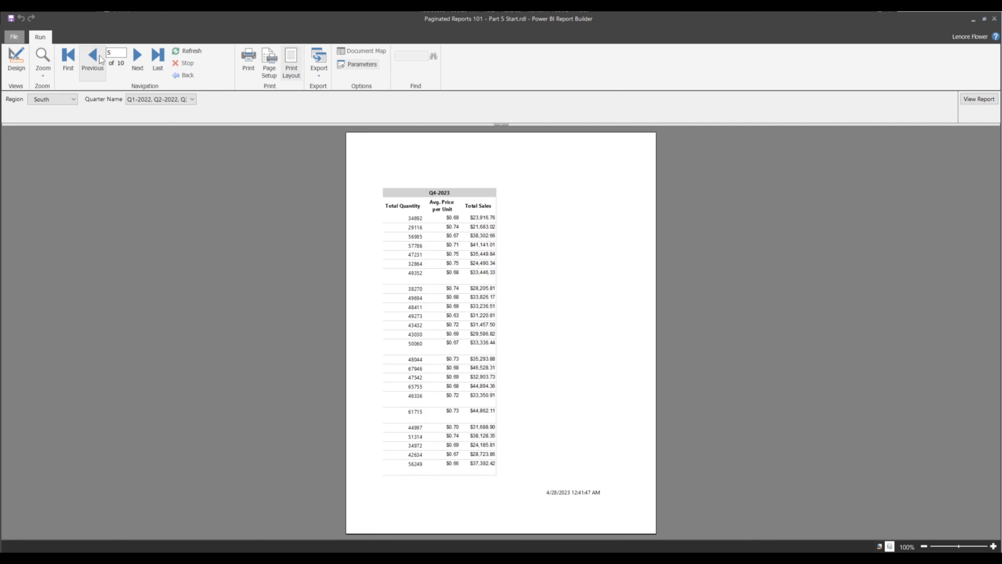
{"action": "left_click", "coordinate": [101, 59]}
{"action": "left_click", "coordinate": [101, 59]}
{"action": "left_click", "coordinate": [26, 50]}
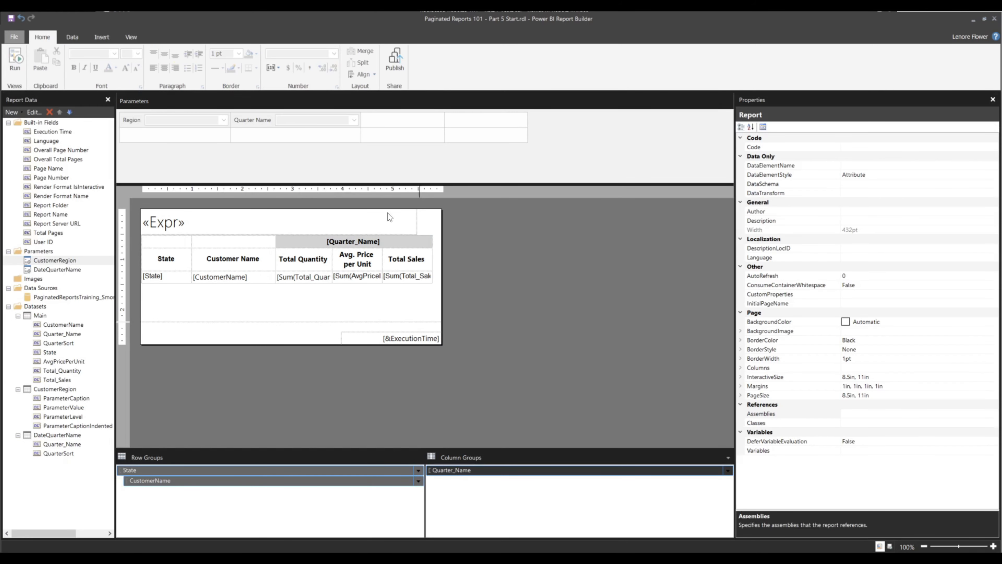
- Add a page header to the report
{"action": "left_click", "coordinate": [140, 37]}
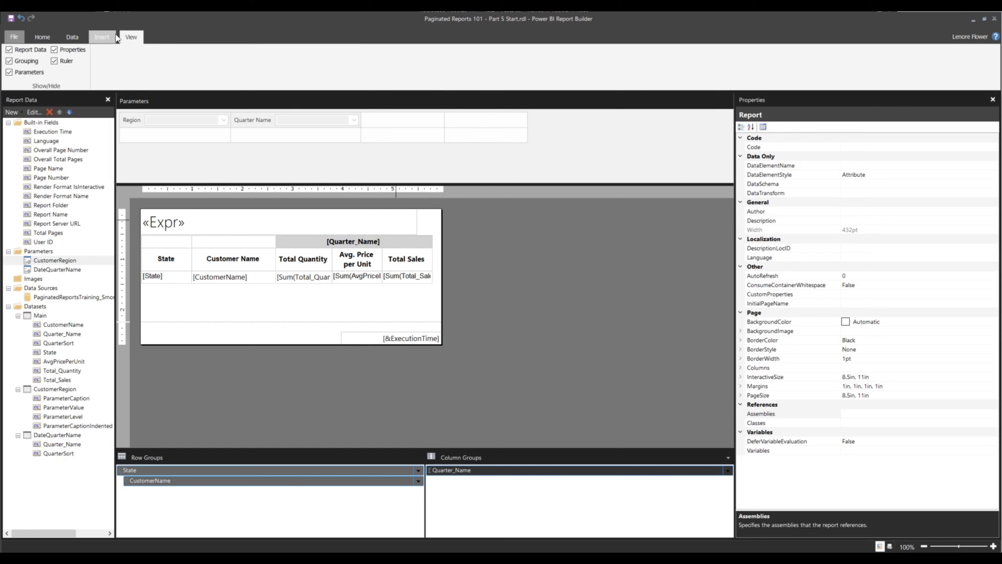
{"action": "left_click", "coordinate": [102, 37]}
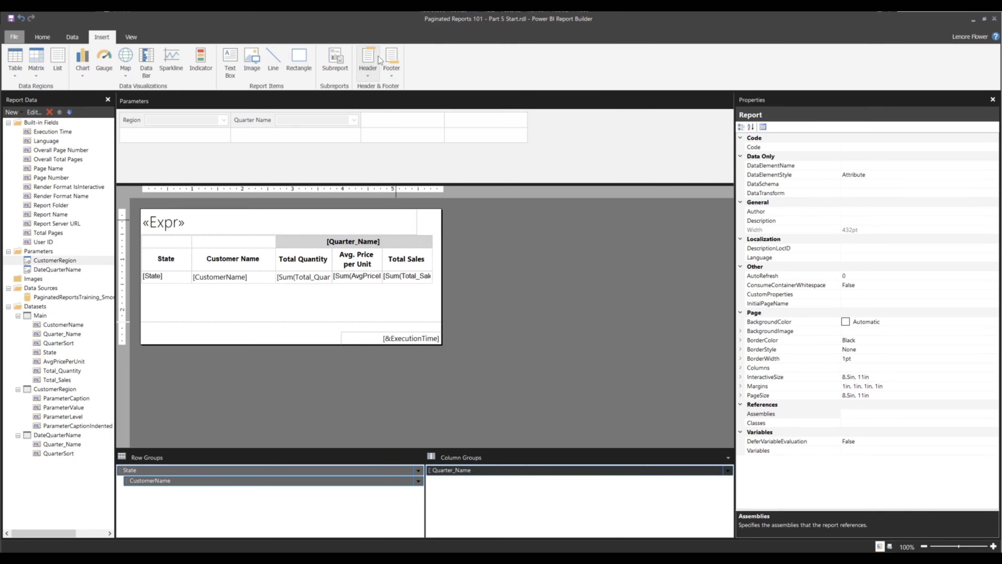
{"action": "left_click", "coordinate": [367, 64]}
{"action": "left_click", "coordinate": [375, 89]}
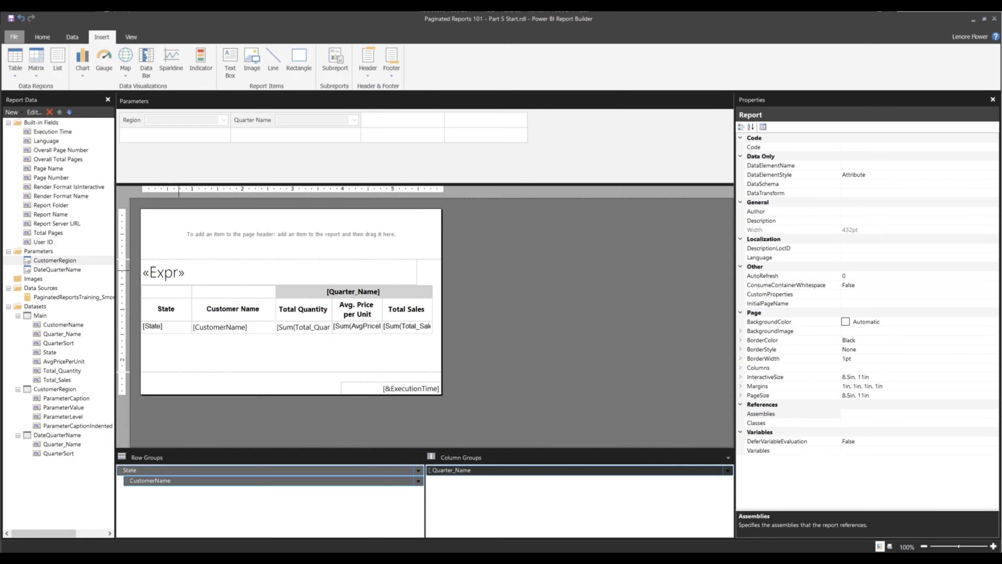
- Move the title text box into the page header and widen it to the full report width
{"action": "double_click", "coordinate": [167, 262]}
{"action": "left_click", "coordinate": [138, 265]}
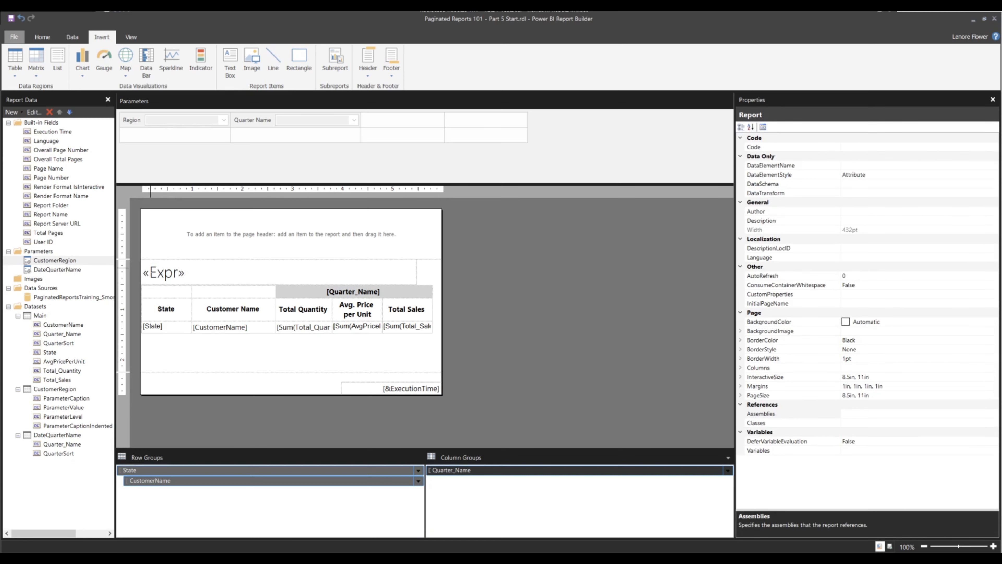
{"action": "left_click", "coordinate": [141, 262]}
{"action": "left_click_drag", "start_coordinate": [146, 259], "coordinate": [140, 236]}
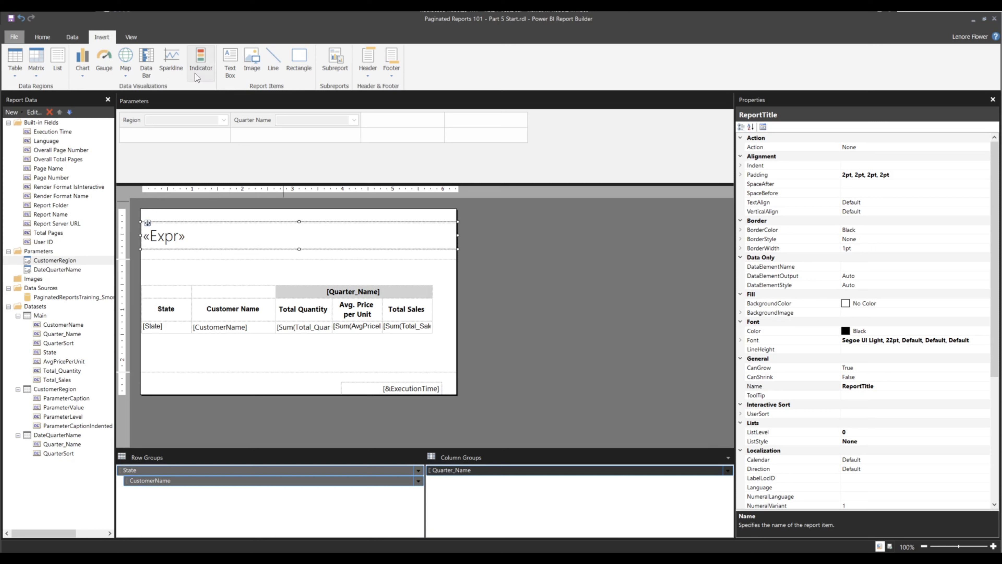
- Align the header title to the middle vertically and the center horizontally
{"action": "left_click", "coordinate": [36, 42]}
{"action": "left_click", "coordinate": [164, 53]}
{"action": "left_click", "coordinate": [164, 67]}
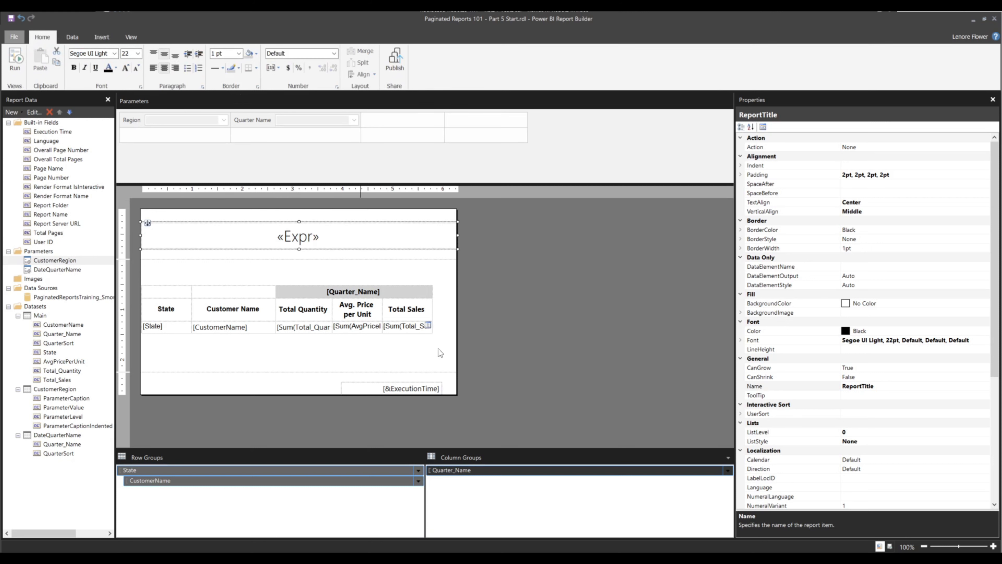
{"action": "left_click", "coordinate": [472, 331]}
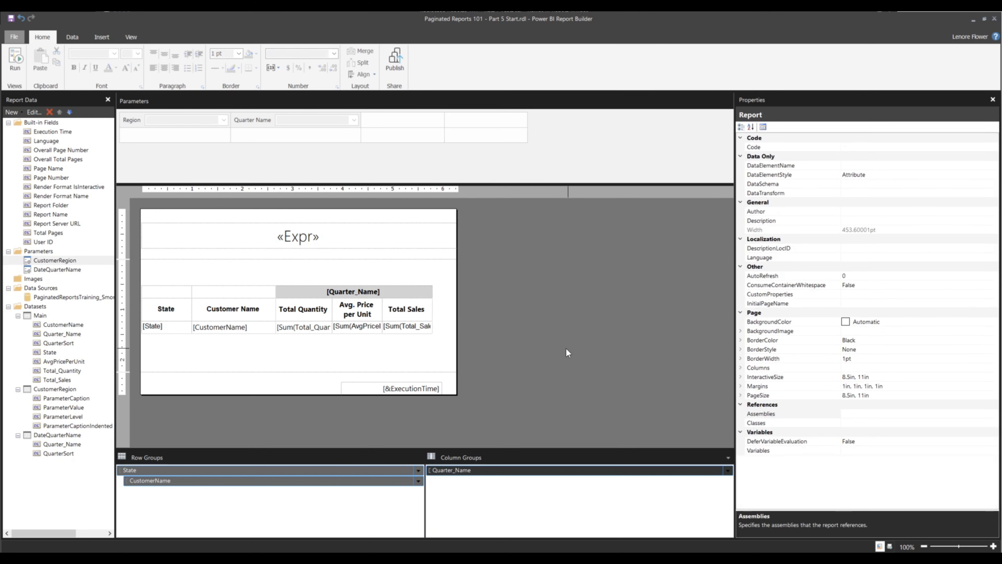
- Run the report for the South region with all quarters selected
{"action": "left_click", "coordinate": [16, 59]}
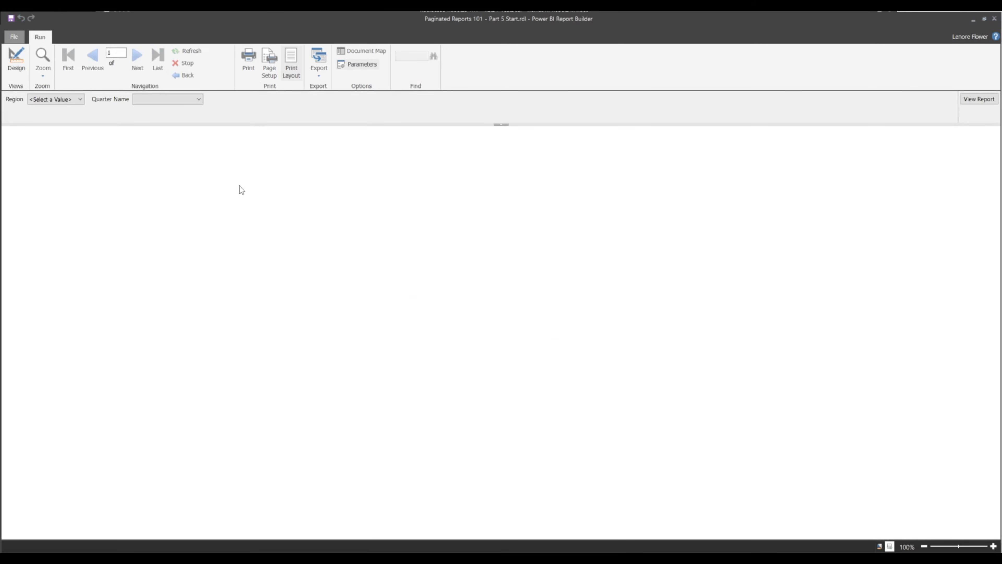
{"action": "left_click", "coordinate": [46, 133]}
{"action": "left_click", "coordinate": [165, 100]}
{"action": "left_click", "coordinate": [148, 111]}
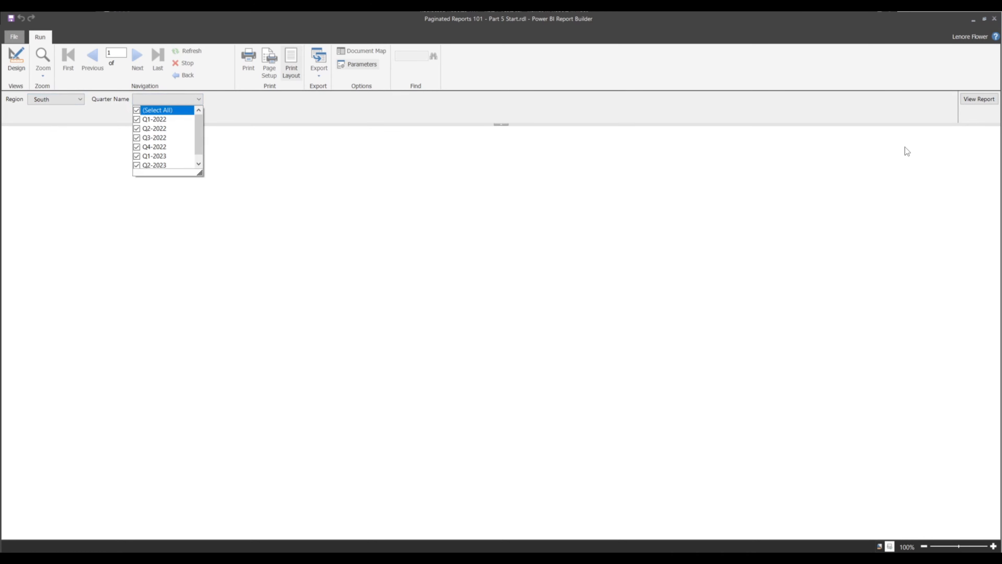
{"action": "left_click", "coordinate": [979, 99]}
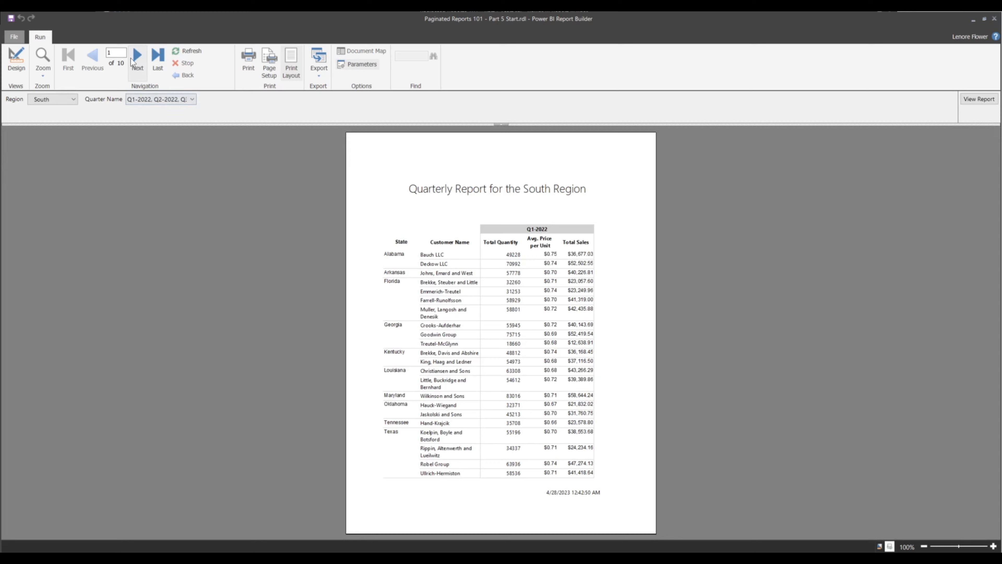
- Page through the South report in print layout to check the header title on each page, and return to the design
{"action": "left_click", "coordinate": [135, 59]}
{"action": "left_click", "coordinate": [136, 60]}
{"action": "left_click", "coordinate": [136, 59]}
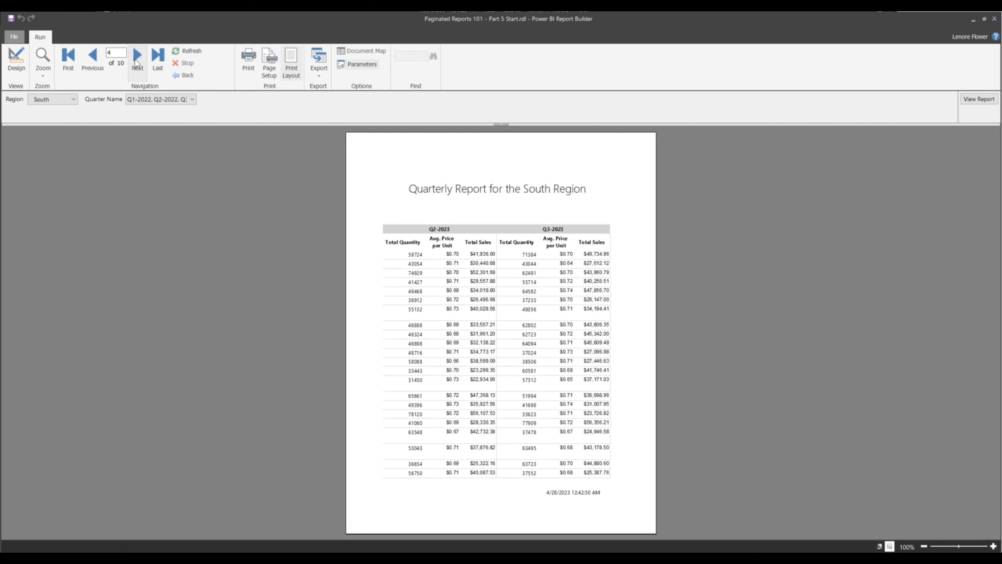
{"action": "left_click", "coordinate": [135, 59]}
{"action": "left_click", "coordinate": [135, 59]}
{"action": "left_click", "coordinate": [135, 59]}
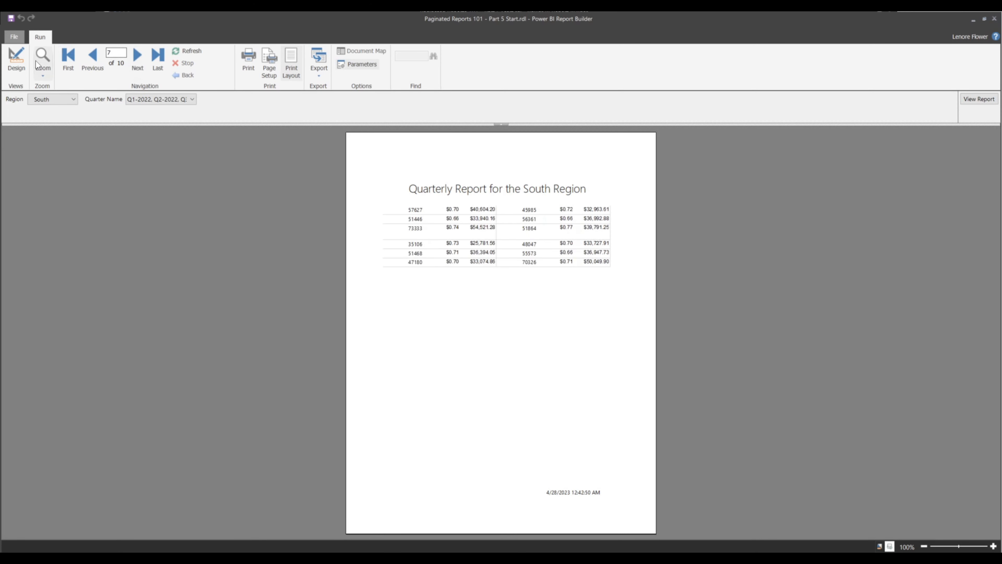
{"action": "left_click", "coordinate": [22, 69]}
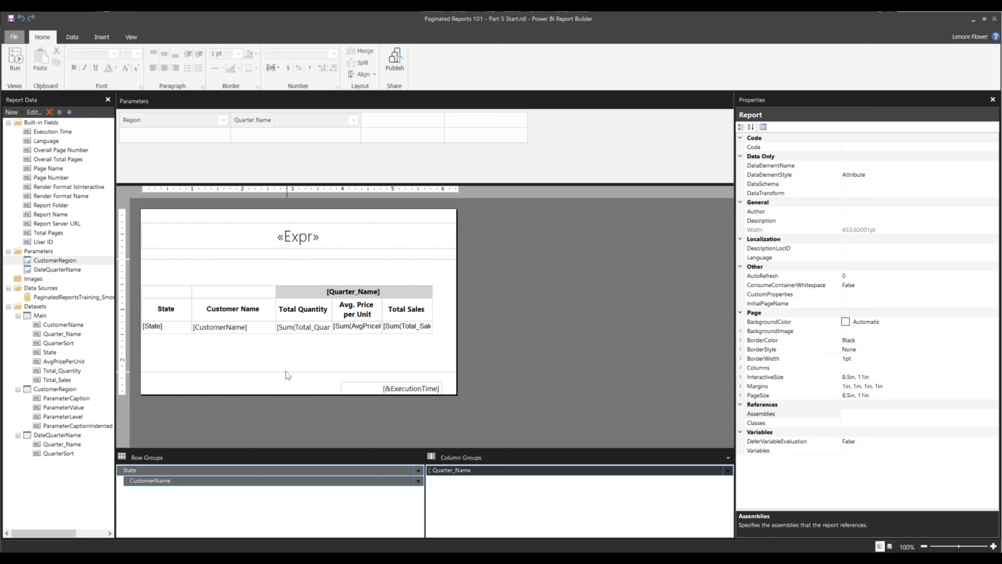
- Insert a text box near the center of the page footer and fill it with the built-in Page Number field
{"action": "right_click", "coordinate": [281, 380]}
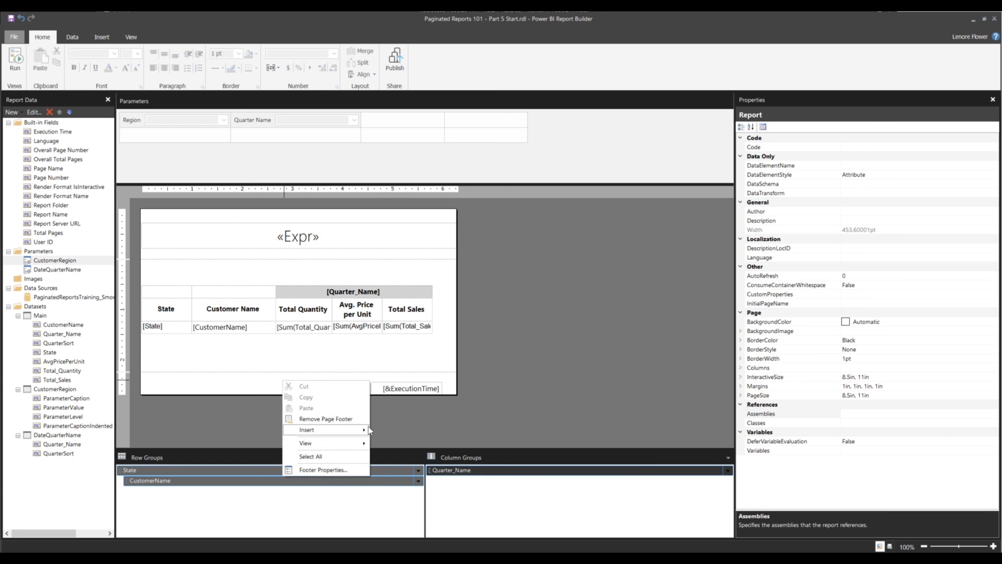
{"action": "left_click", "coordinate": [396, 430]}
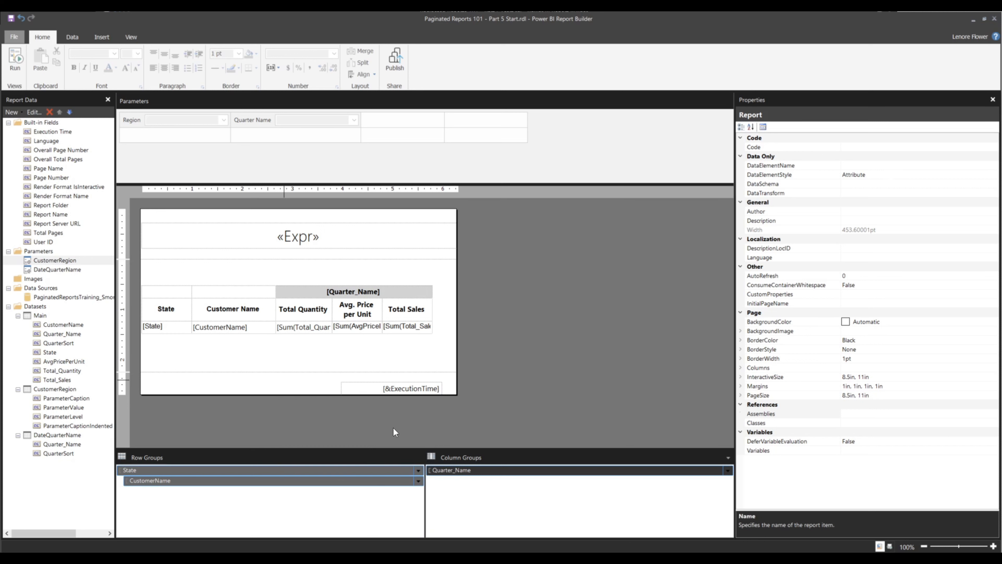
{"action": "left_click_drag", "start_coordinate": [288, 379], "coordinate": [265, 375]}
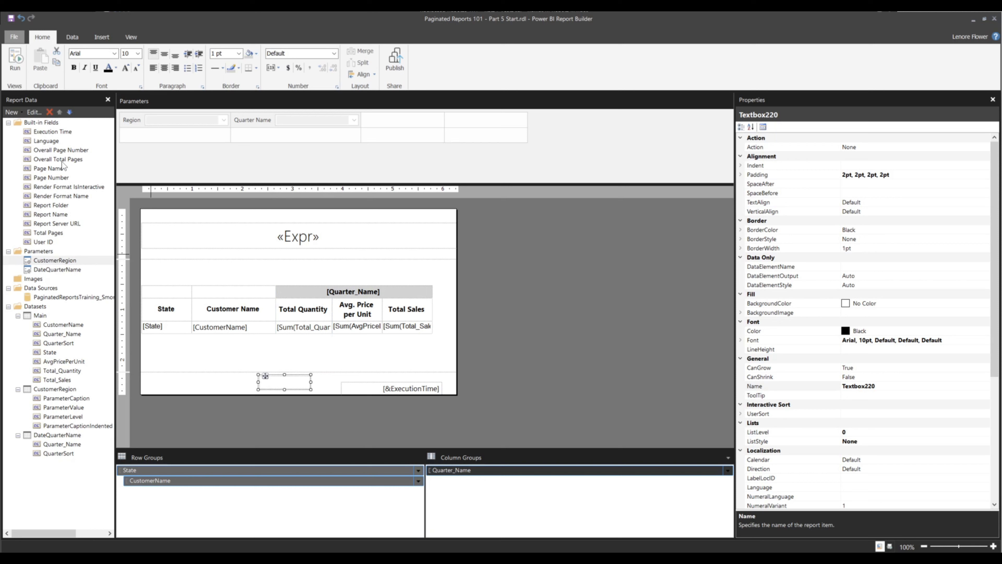
{"action": "left_click", "coordinate": [49, 178]}
{"action": "left_click_drag", "start_coordinate": [47, 178], "coordinate": [285, 380]}
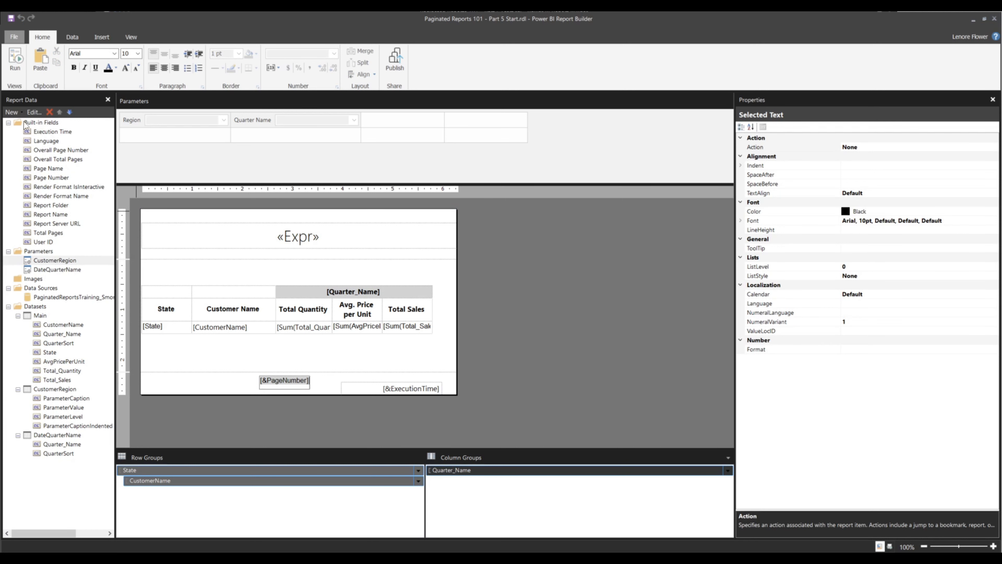
{"action": "left_click", "coordinate": [8, 122]}
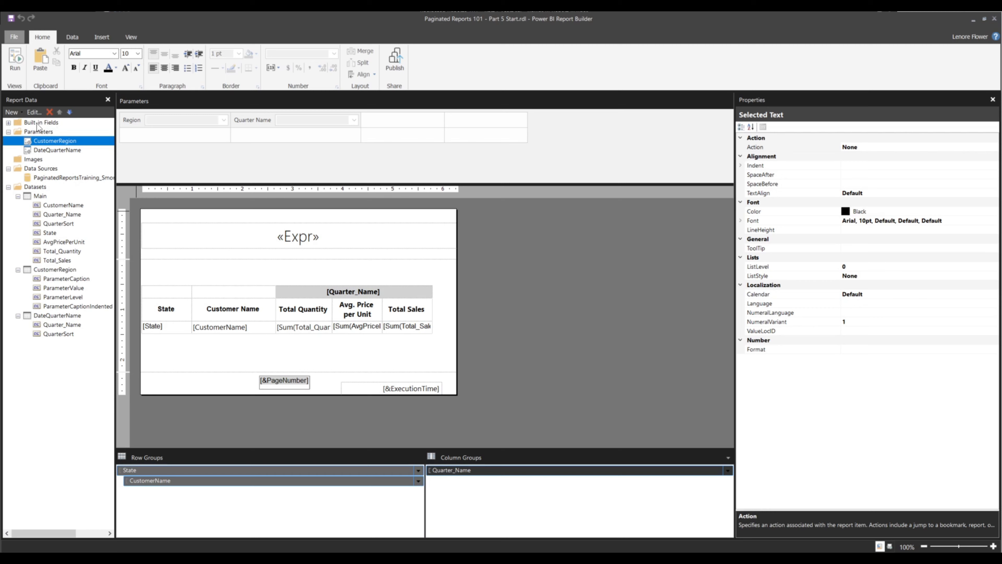
{"action": "left_click", "coordinate": [9, 122]}
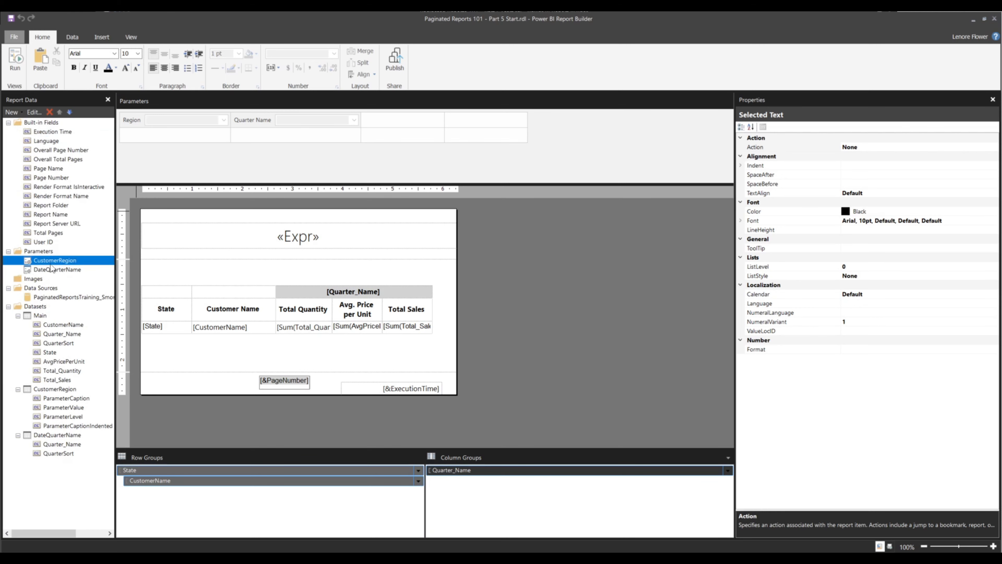
{"action": "left_click", "coordinate": [221, 342]}
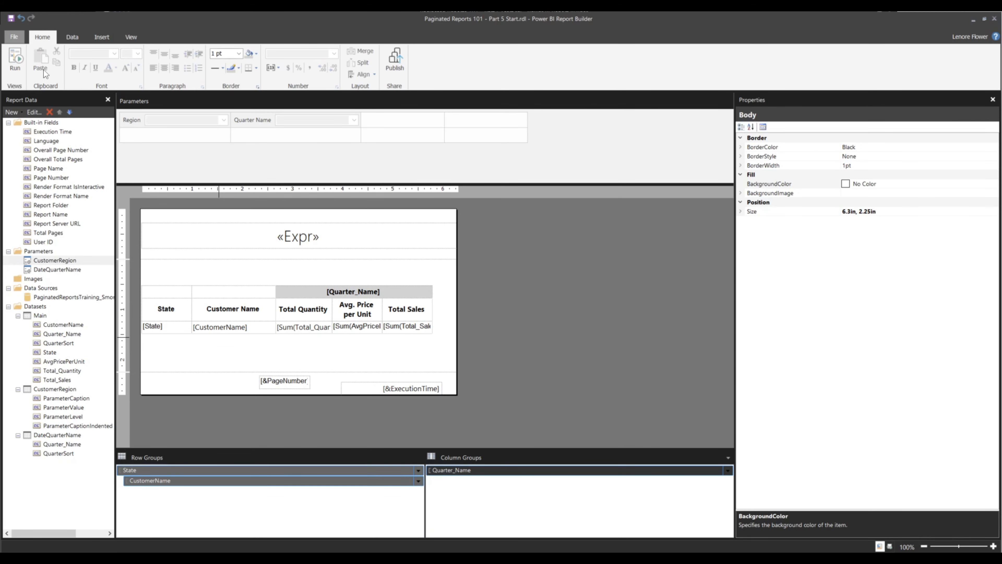
- Run the report for the Midwest region with all quarters selected
{"action": "left_click", "coordinate": [15, 61]}
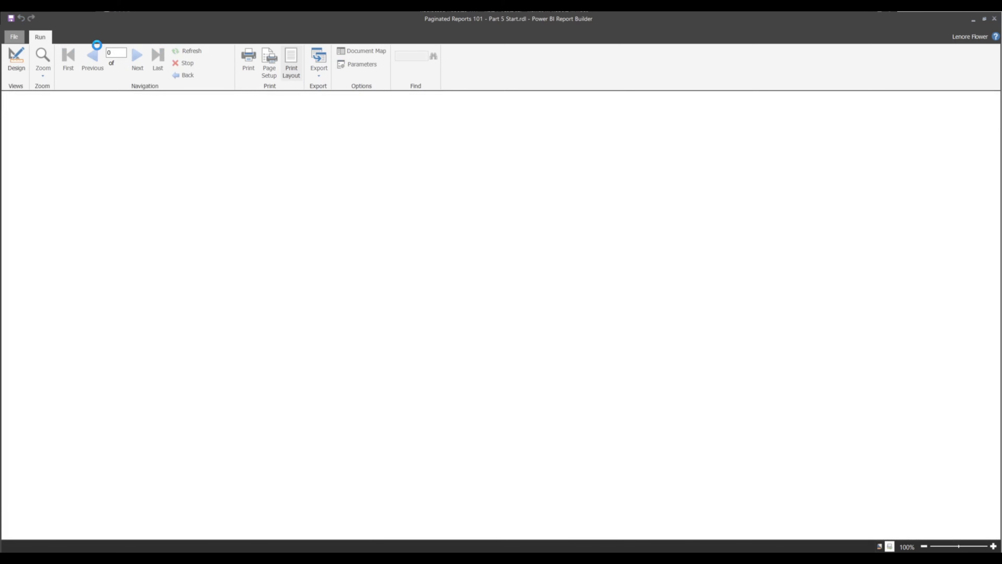
{"action": "left_click", "coordinate": [49, 100]}
{"action": "left_click", "coordinate": [43, 111]}
{"action": "left_click", "coordinate": [165, 99]}
{"action": "left_click", "coordinate": [138, 108]}
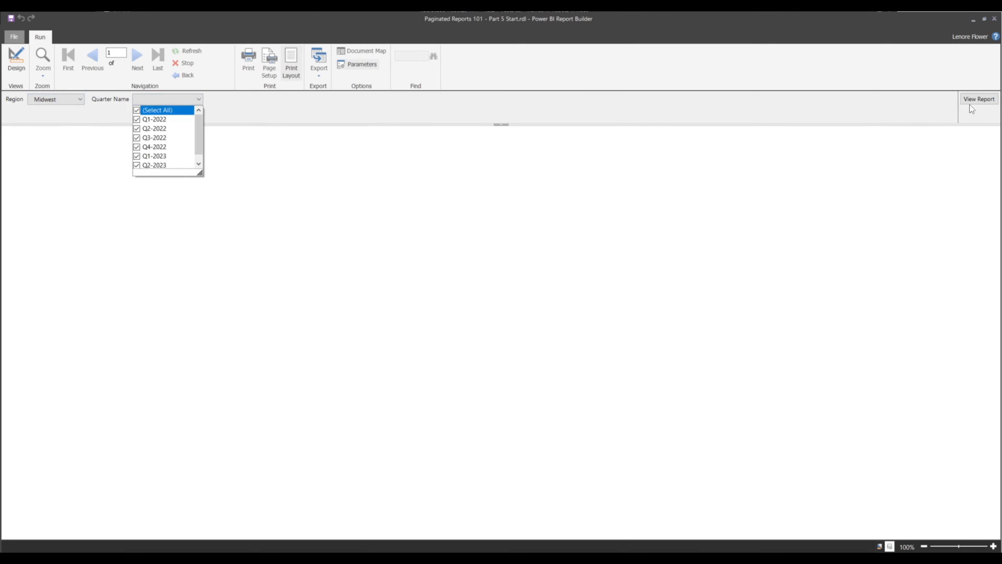
{"action": "left_click", "coordinate": [992, 100]}
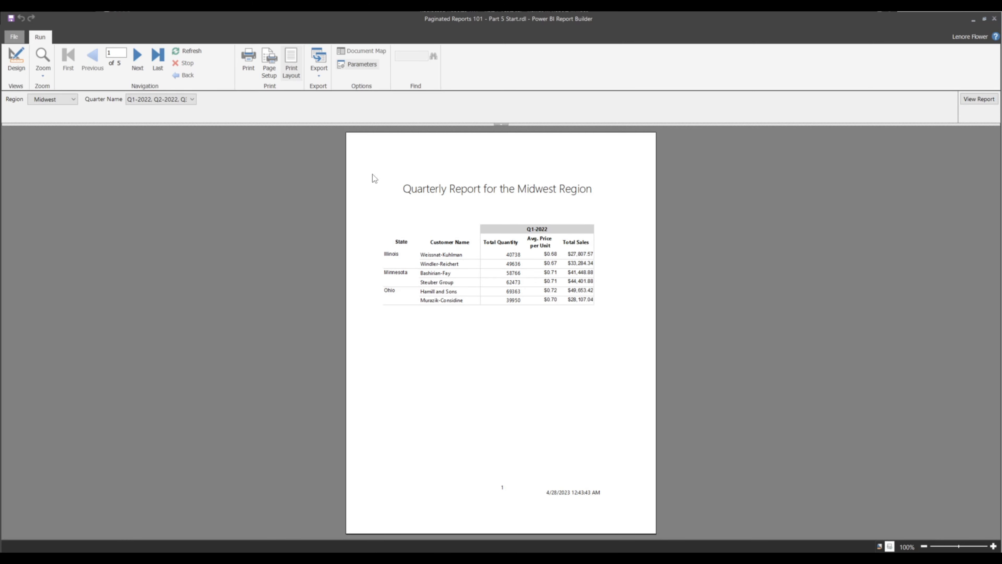
- Page through the Midwest report to check the footer page numbers and the table headers on each page
{"action": "left_click", "coordinate": [139, 64]}
{"action": "left_click", "coordinate": [140, 65]}
{"action": "left_click", "coordinate": [141, 66]}
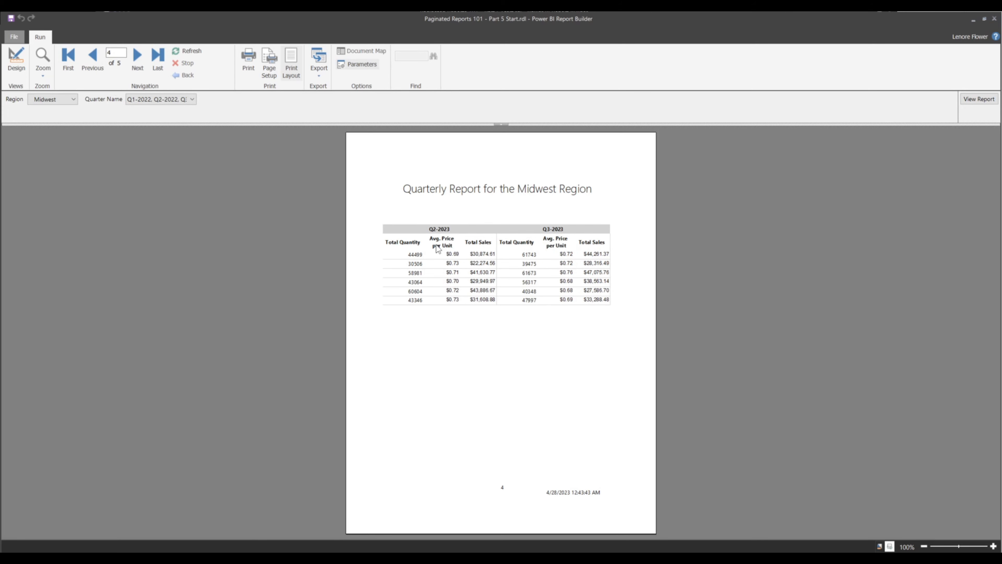
{"action": "scroll", "coordinate": [445, 253], "scroll_direction": "down", "scroll_amount": 1}
{"action": "scroll", "coordinate": [452, 259], "scroll_direction": "up", "scroll_amount": 4}
{"action": "scroll", "coordinate": [450, 259], "scroll_direction": "down", "scroll_amount": 2}
{"action": "scroll", "coordinate": [430, 263], "scroll_direction": "down", "scroll_amount": 2}
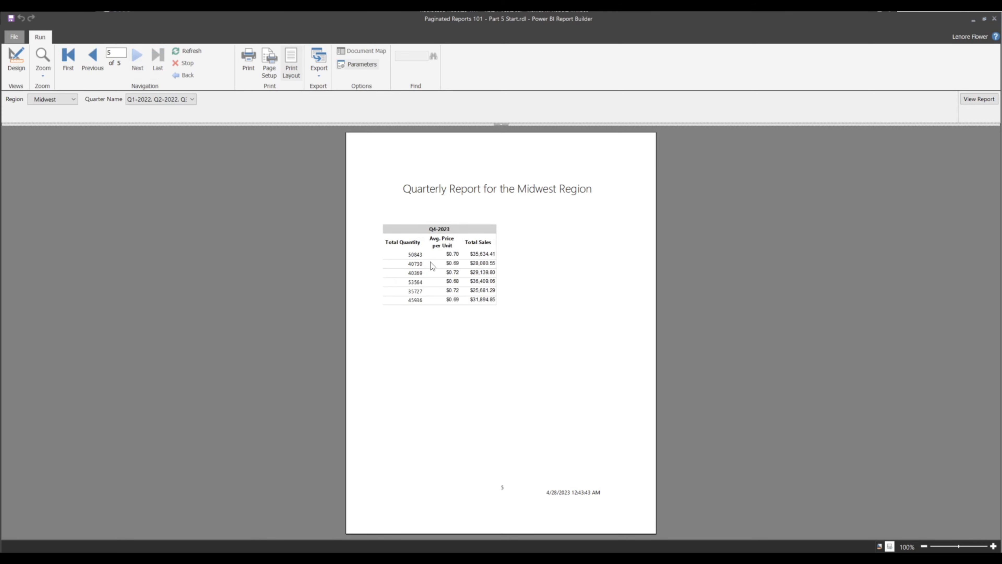
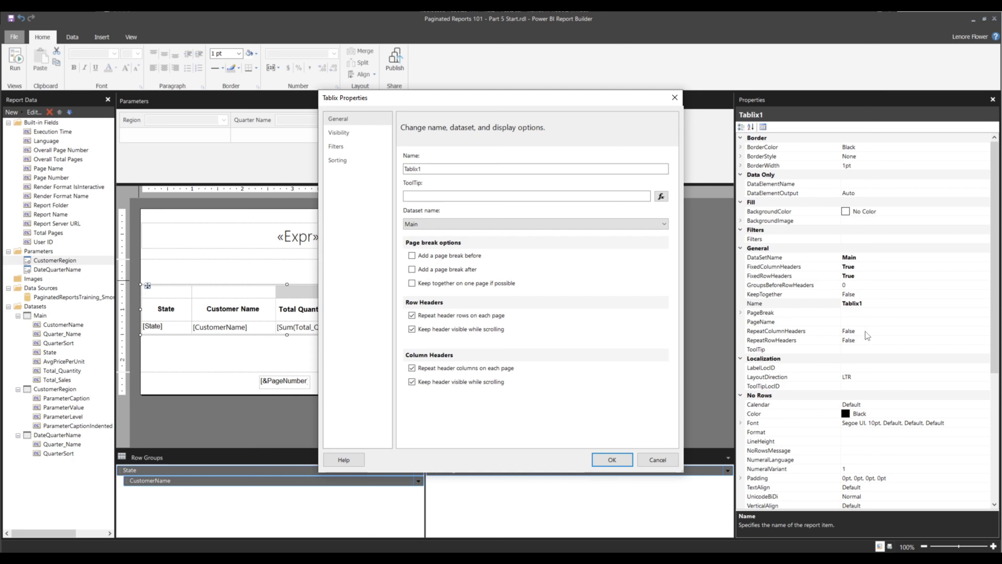
- Apply the table properties with header rows and header columns repeated on each page and kept visible while scrolling
{"action": "left_click", "coordinate": [605, 461]}
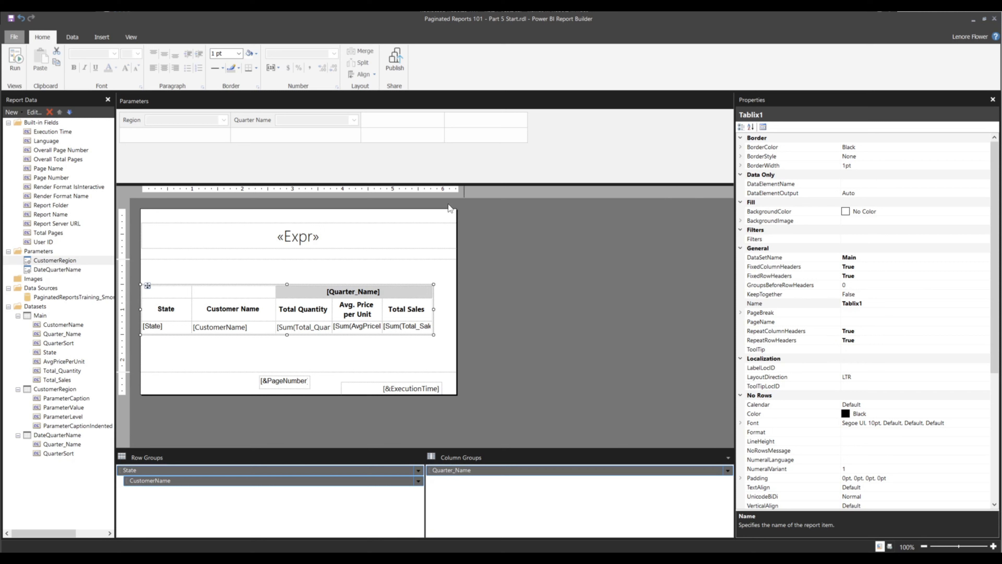
- Set the report page to landscape orientation on Letter paper, 11 in wide by 8.5 in high
{"action": "right_click", "coordinate": [524, 285]}
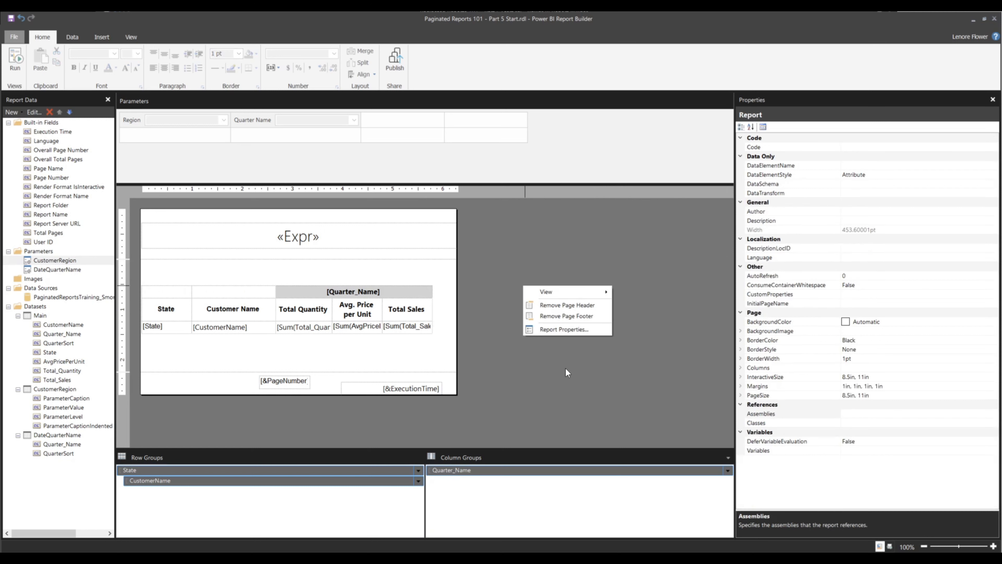
{"action": "left_click", "coordinate": [558, 331]}
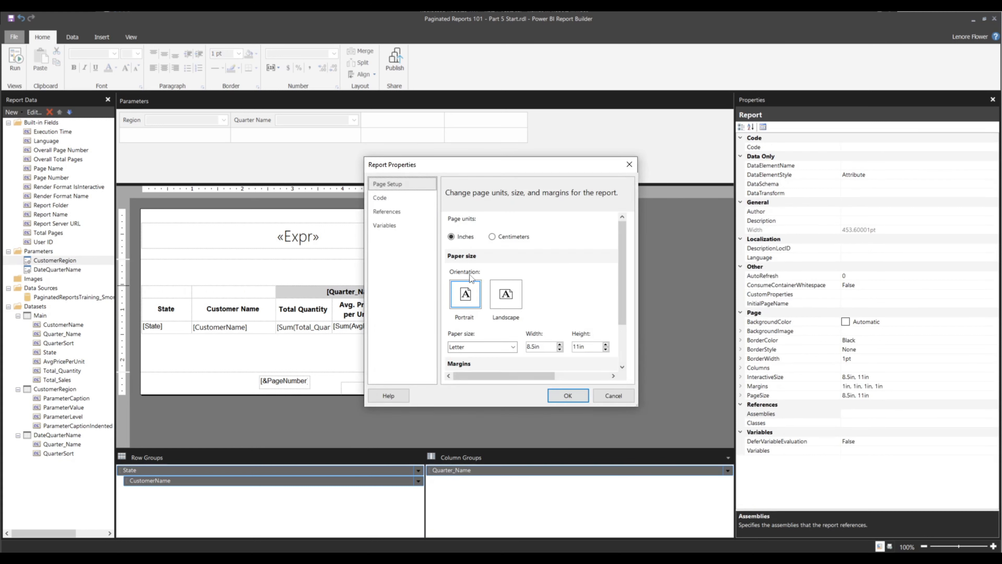
{"action": "left_click", "coordinate": [512, 302]}
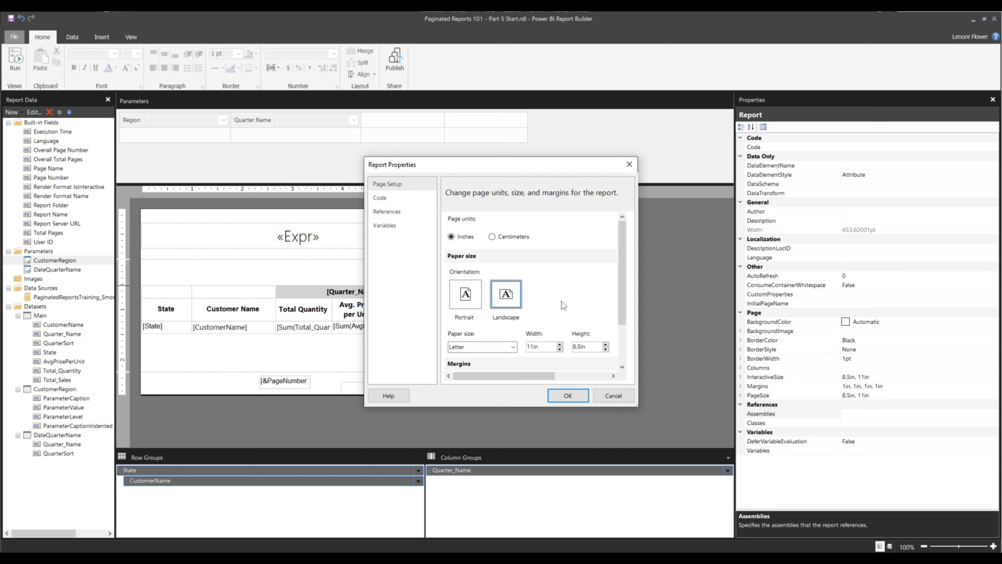
{"action": "scroll", "coordinate": [559, 303], "scroll_direction": "down", "scroll_amount": 2}
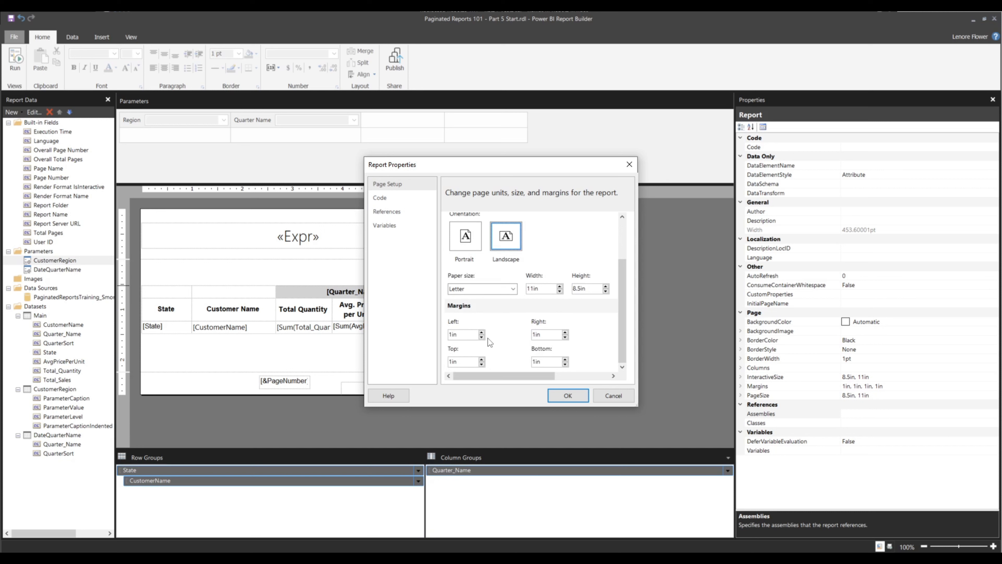
{"action": "left_click", "coordinate": [574, 396]}
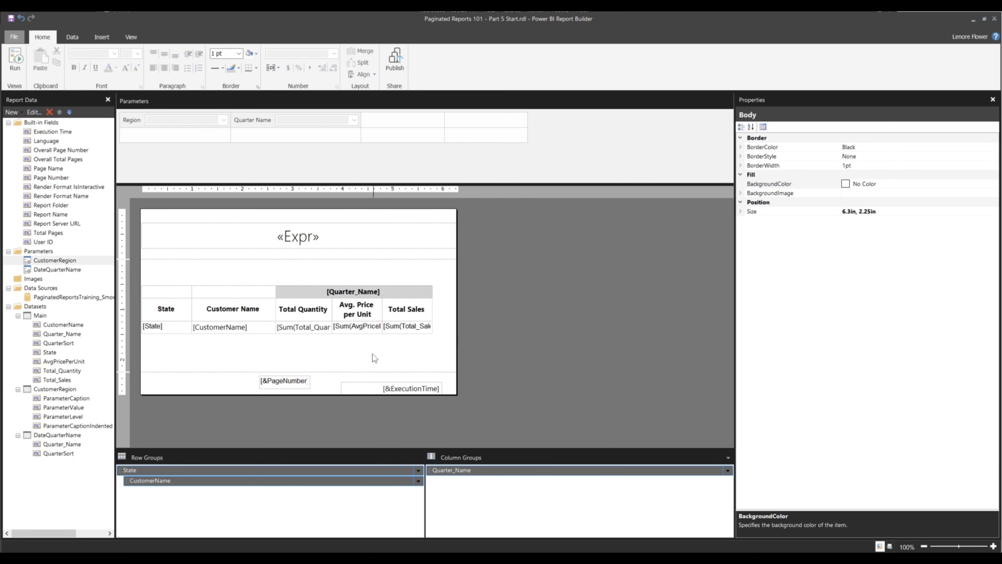
{"action": "left_click", "coordinate": [139, 37]}
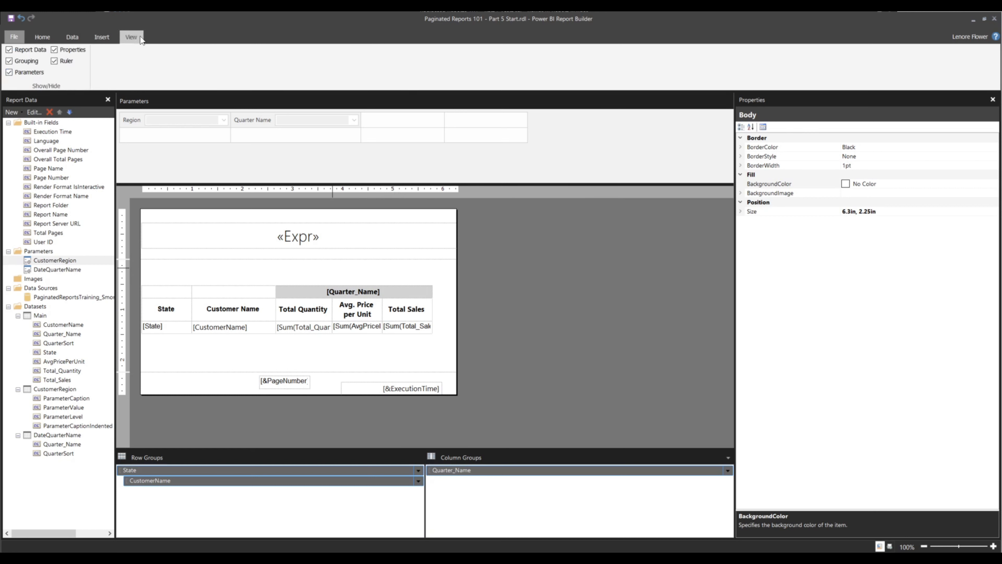
{"action": "left_click", "coordinate": [55, 50]}
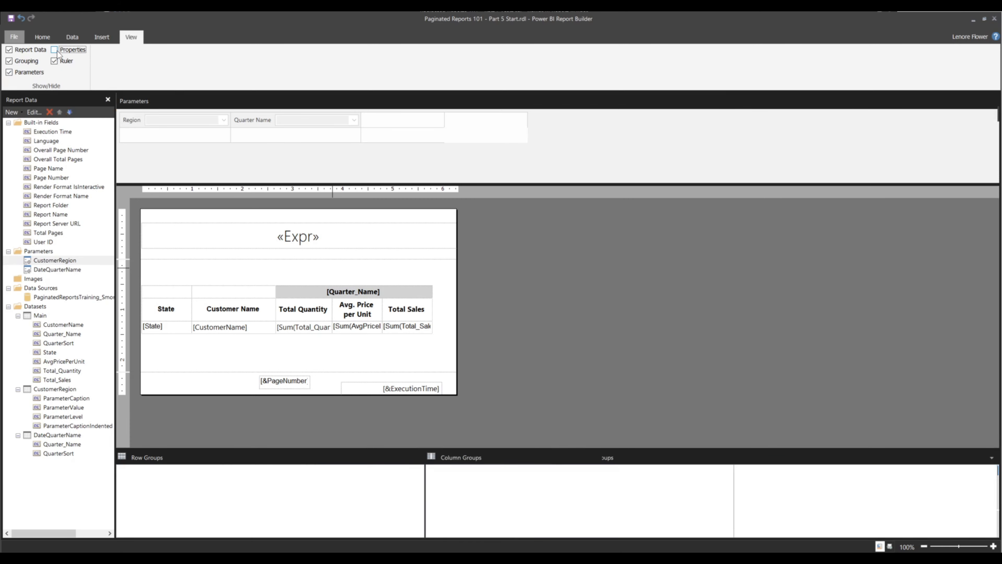
{"action": "left_click", "coordinate": [56, 51]}
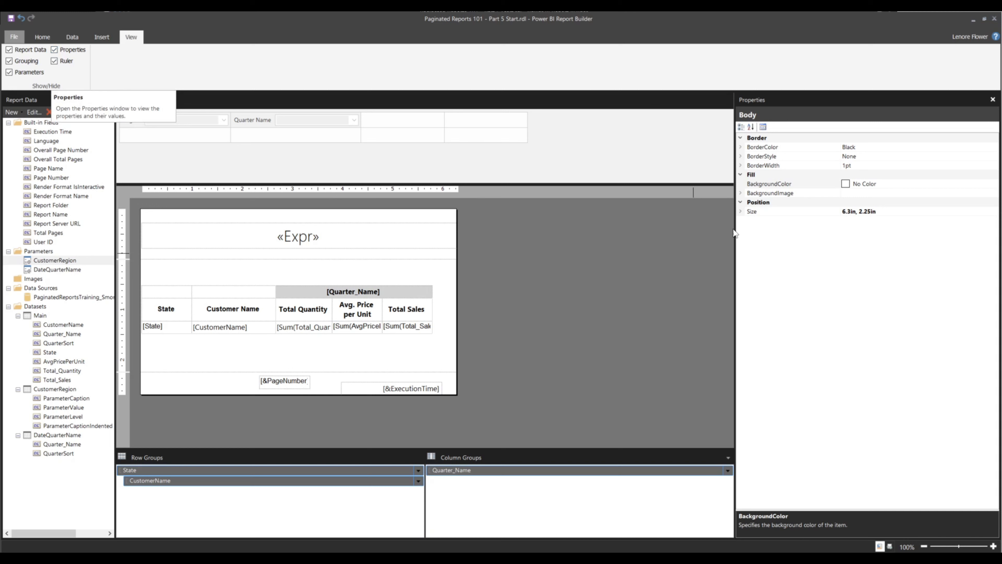
- Examine the fill, border and background image options in the report body properties without changing them
{"action": "right_click", "coordinate": [378, 358]}
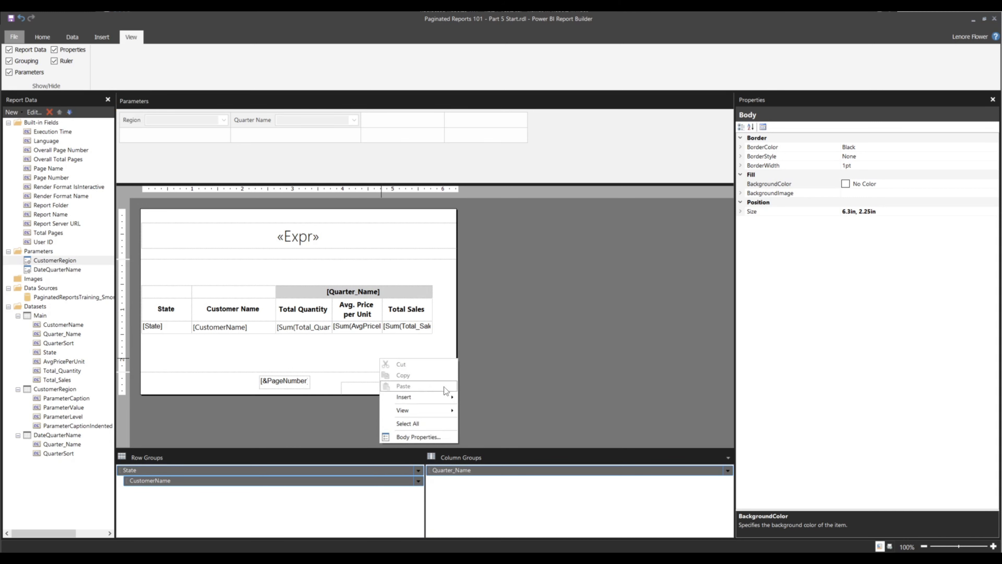
{"action": "left_click", "coordinate": [428, 435]}
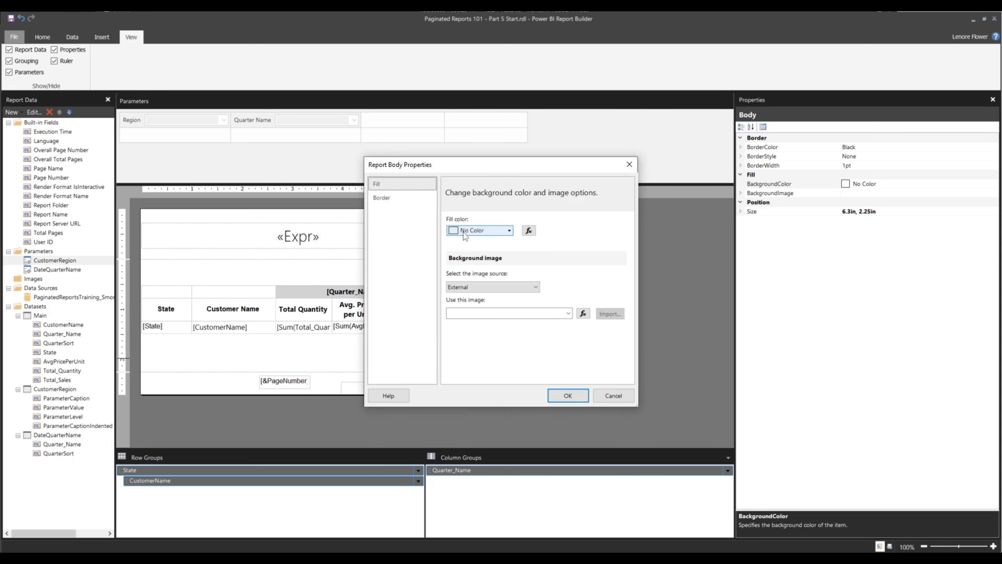
{"action": "left_click", "coordinate": [399, 200]}
{"action": "left_click", "coordinate": [396, 185]}
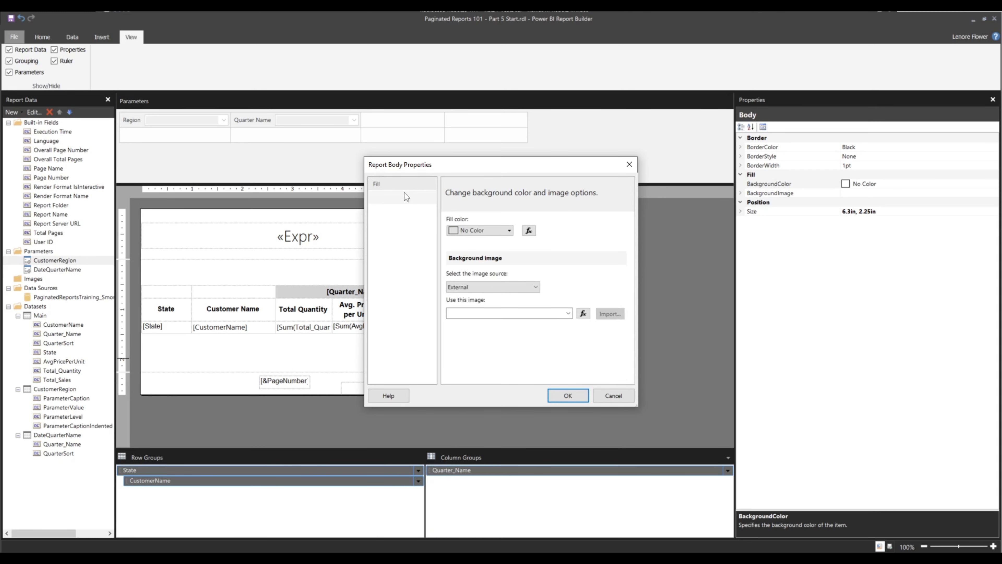
{"action": "left_click", "coordinate": [483, 287]}
{"action": "left_click", "coordinate": [483, 286]}
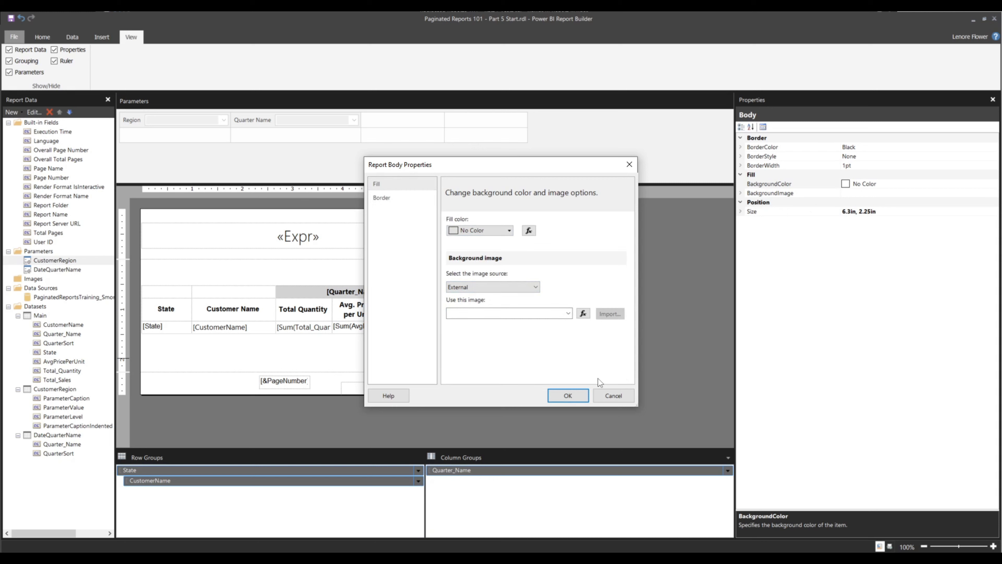
{"action": "left_click", "coordinate": [611, 396]}
- Set the report body's width to 9 in
{"action": "left_click", "coordinate": [740, 211]}
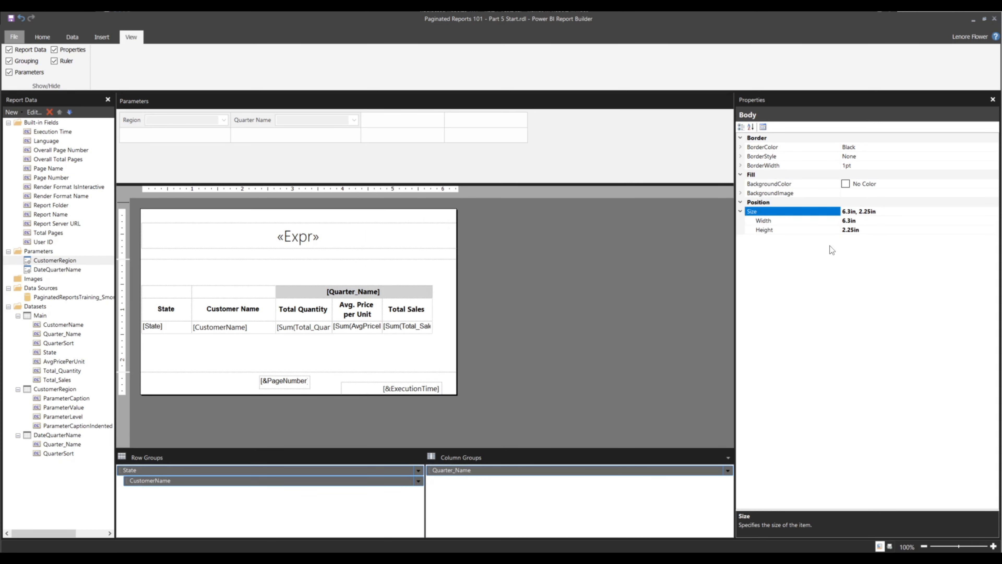
{"action": "left_click", "coordinate": [845, 220]}
{"action": "double_click", "coordinate": [822, 220]}
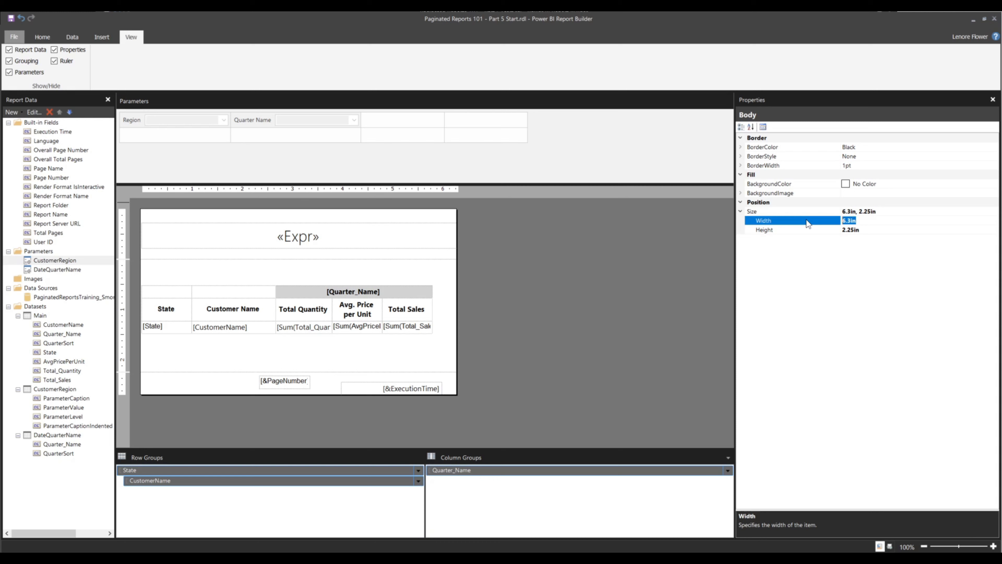
{"action": "type", "text": "9"}
{"action": "key", "text": "Return"}
- Widen the title text box in the page header to about 8.99 in, reaching the report's right edge
{"action": "left_click", "coordinate": [450, 241]}
{"action": "left_click_drag", "start_coordinate": [457, 235], "coordinate": [593, 235]}
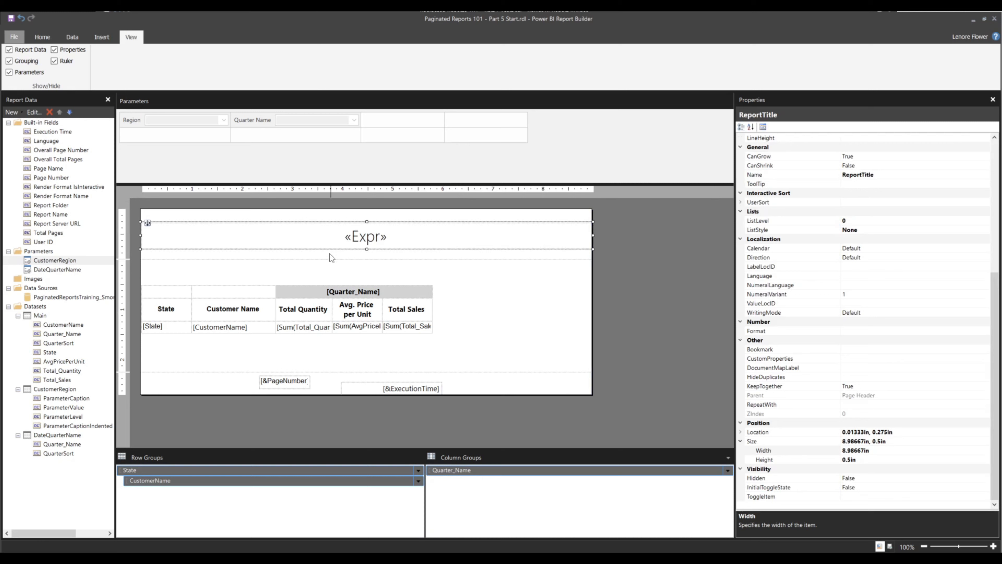
- Move the execution time box to the footer's right edge and center the page number box horizontally in the footer
{"action": "left_click", "coordinate": [344, 386]}
{"action": "left_click_drag", "start_coordinate": [368, 385], "coordinate": [498, 377]}
{"action": "left_click", "coordinate": [269, 380]}
{"action": "left_click_drag", "start_coordinate": [267, 377], "coordinate": [347, 377]}
- Move the quarterly sales table up to the top edge of the report body, directly below the page header
{"action": "left_click", "coordinate": [151, 289]}
{"action": "left_click", "coordinate": [139, 281]}
{"action": "left_click_drag", "start_coordinate": [140, 282], "coordinate": [148, 260]}
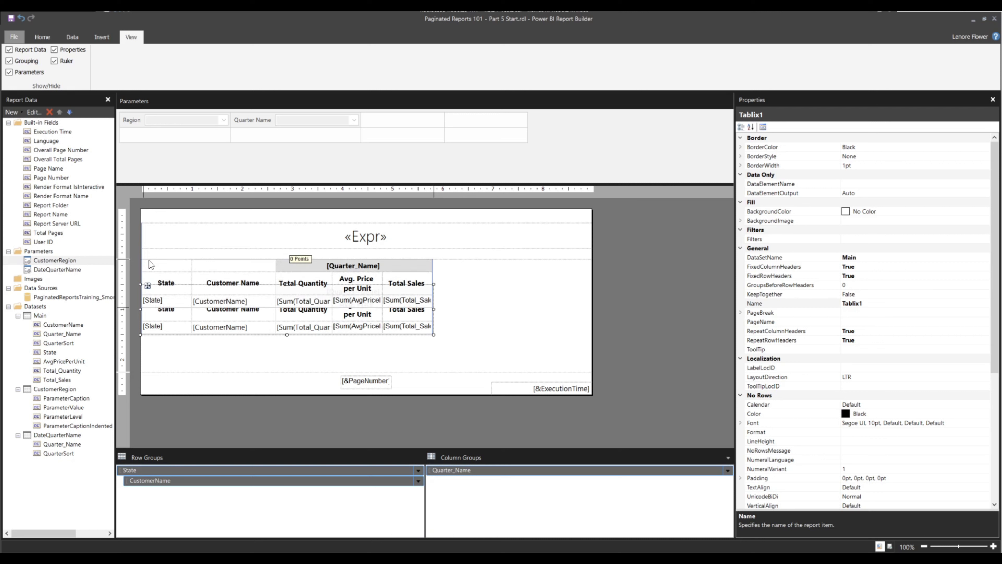
- Reduce the report body's height to about 0.975 in so it ends just below the table's last row
{"action": "left_click", "coordinate": [206, 369]}
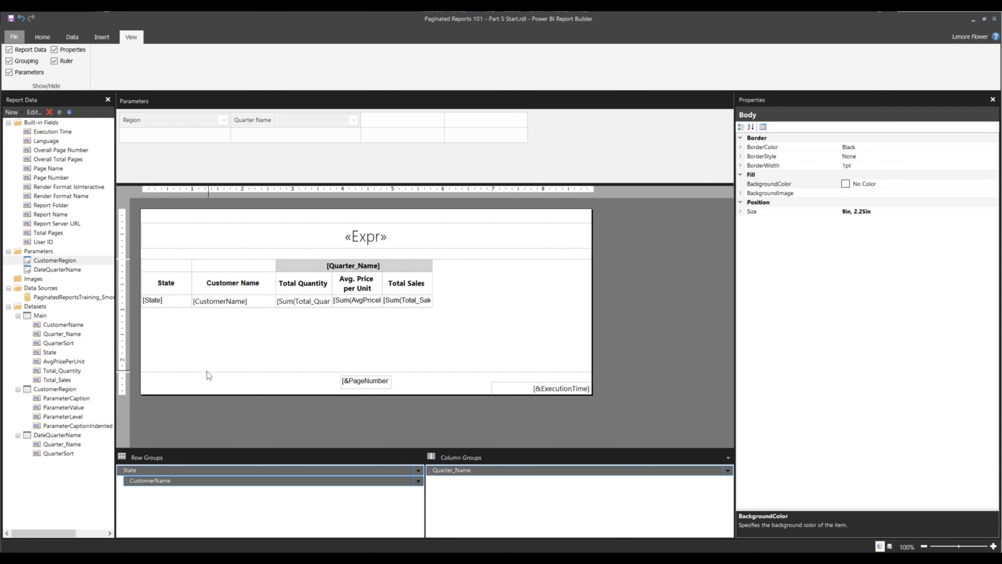
{"action": "left_click_drag", "start_coordinate": [206, 370], "coordinate": [220, 308]}
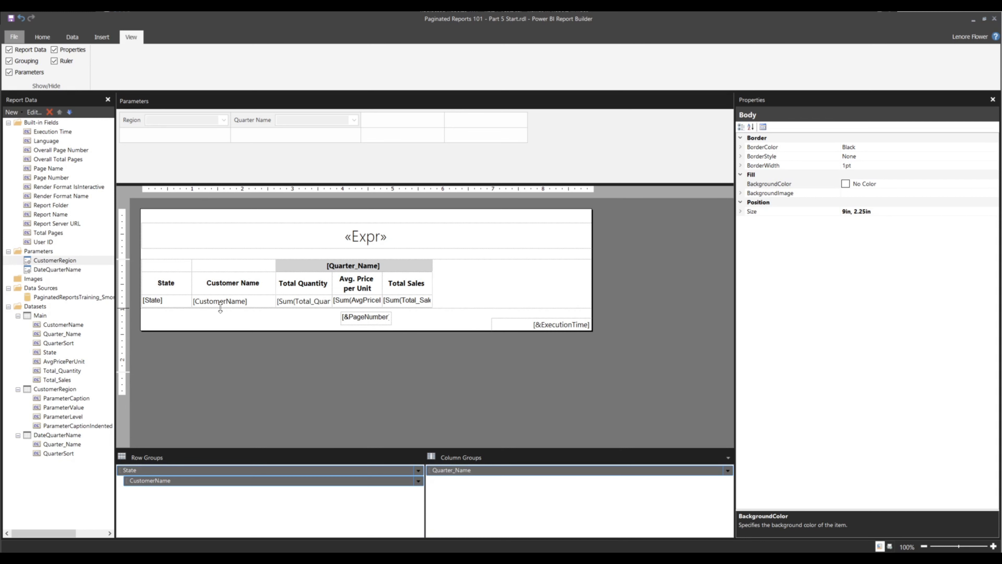
{"action": "left_click", "coordinate": [238, 367]}
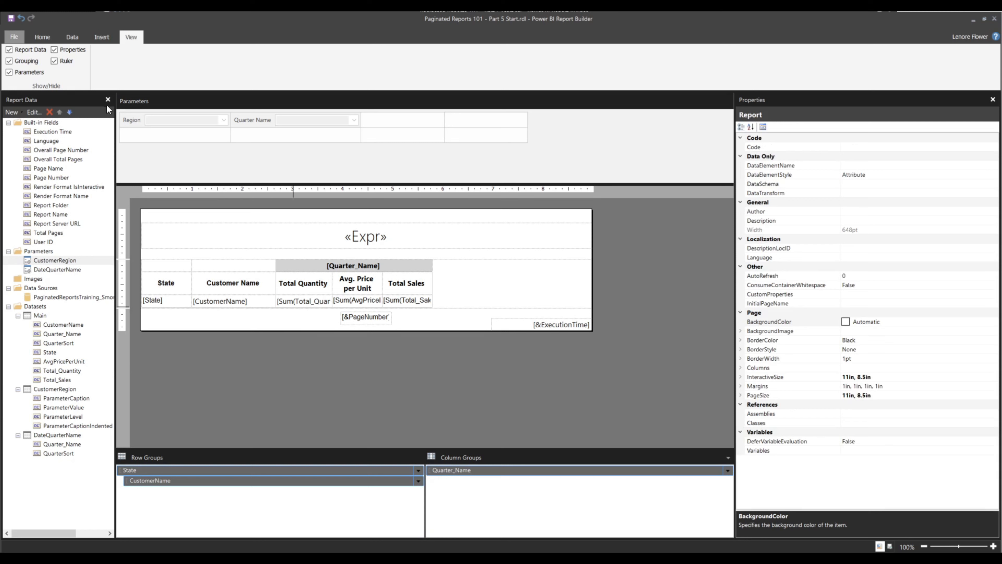
{"action": "left_click", "coordinate": [326, 276]}
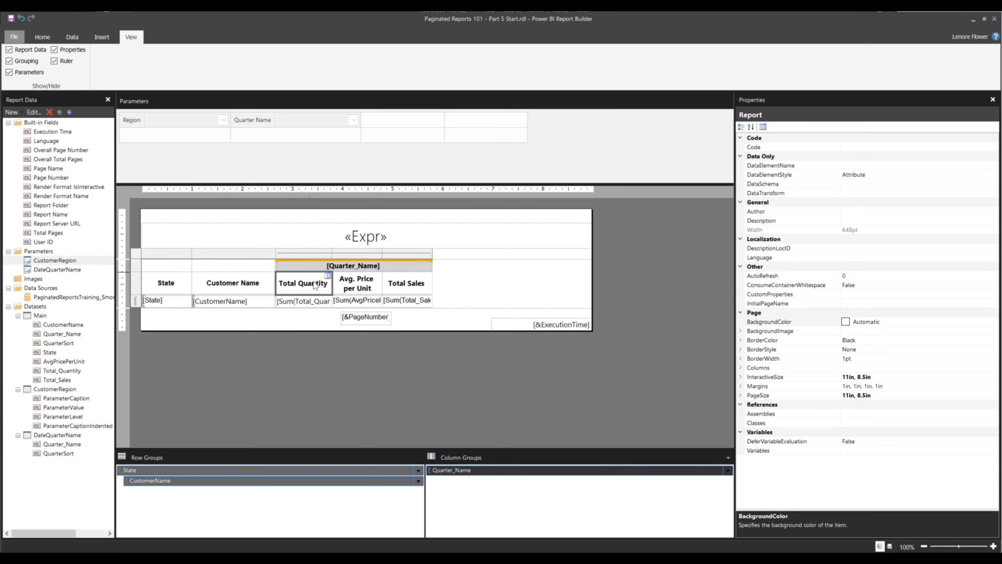
{"action": "left_click", "coordinate": [385, 354]}
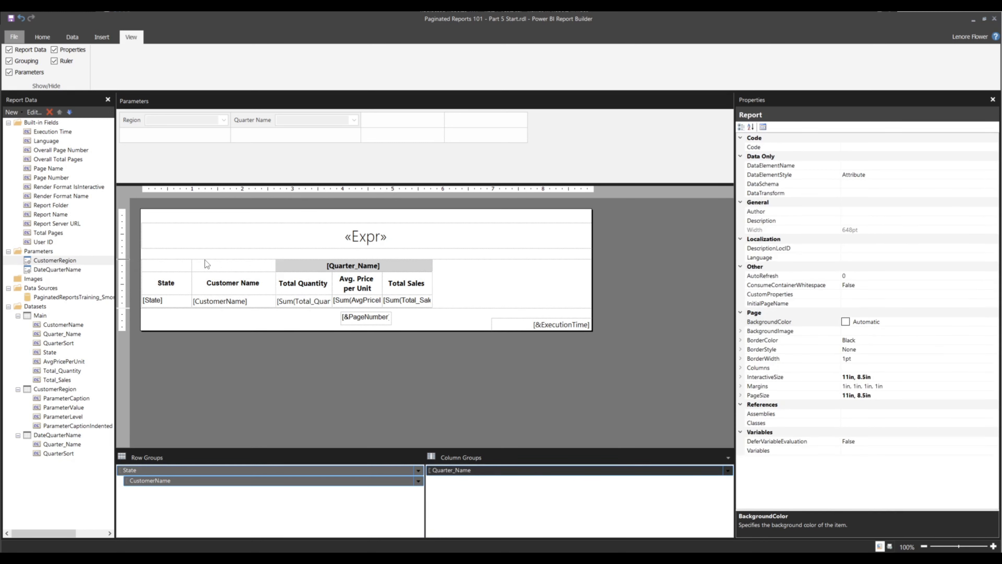
- Run the report for the South region with all quarters selected
{"action": "left_click", "coordinate": [39, 38]}
{"action": "left_click", "coordinate": [16, 63]}
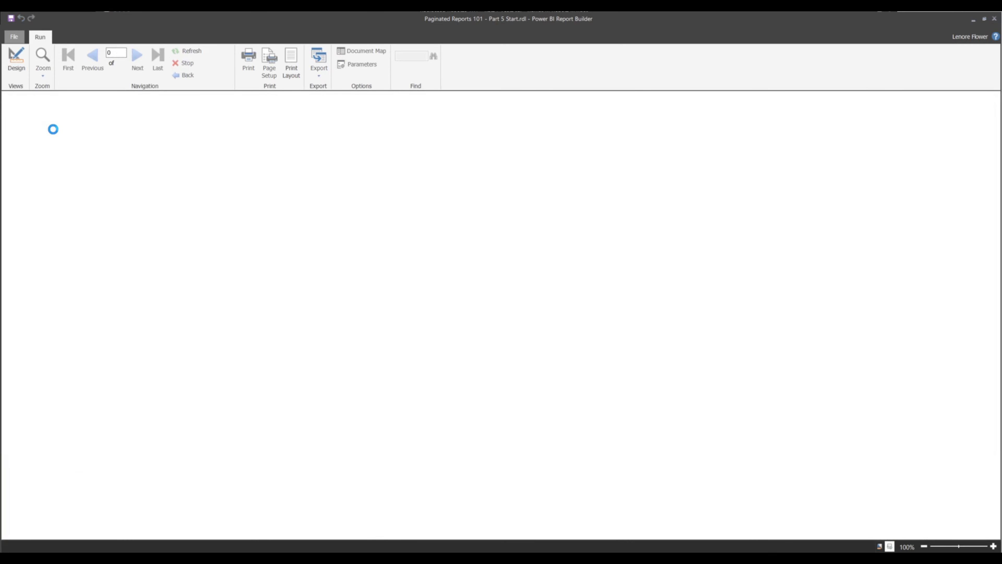
{"action": "left_click", "coordinate": [56, 100]}
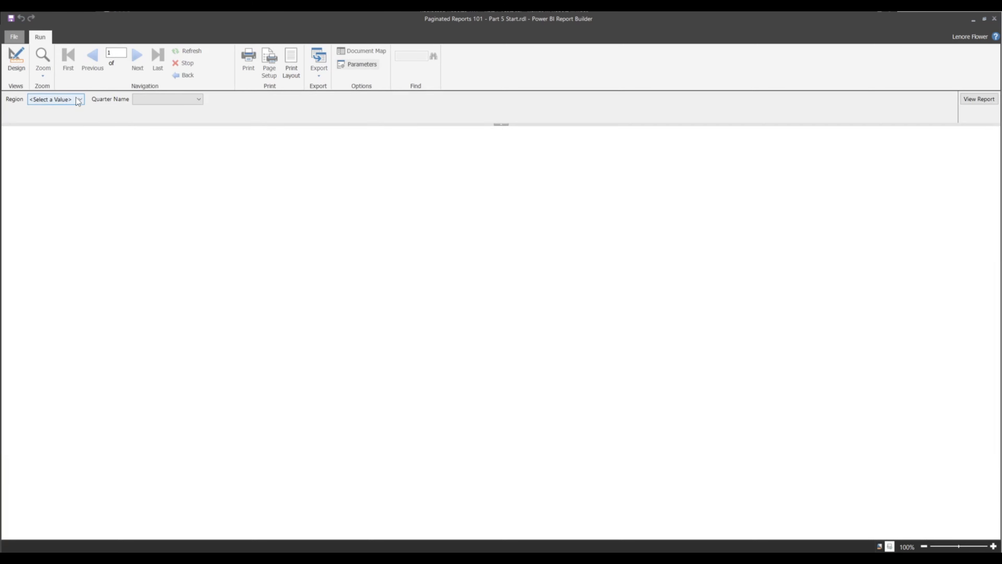
{"action": "left_click", "coordinate": [57, 133]}
{"action": "left_click", "coordinate": [144, 99]}
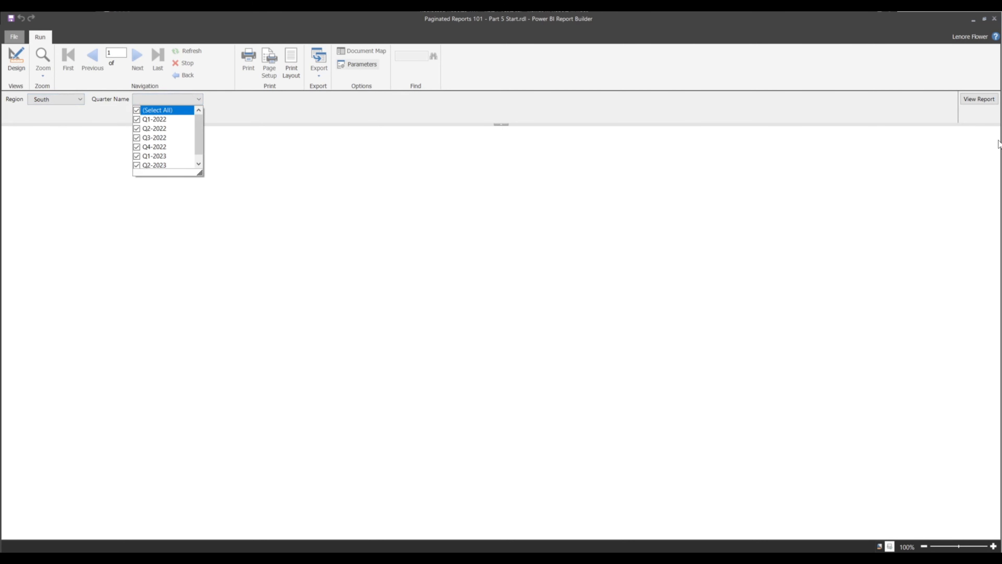
{"action": "left_click", "coordinate": [991, 99]}
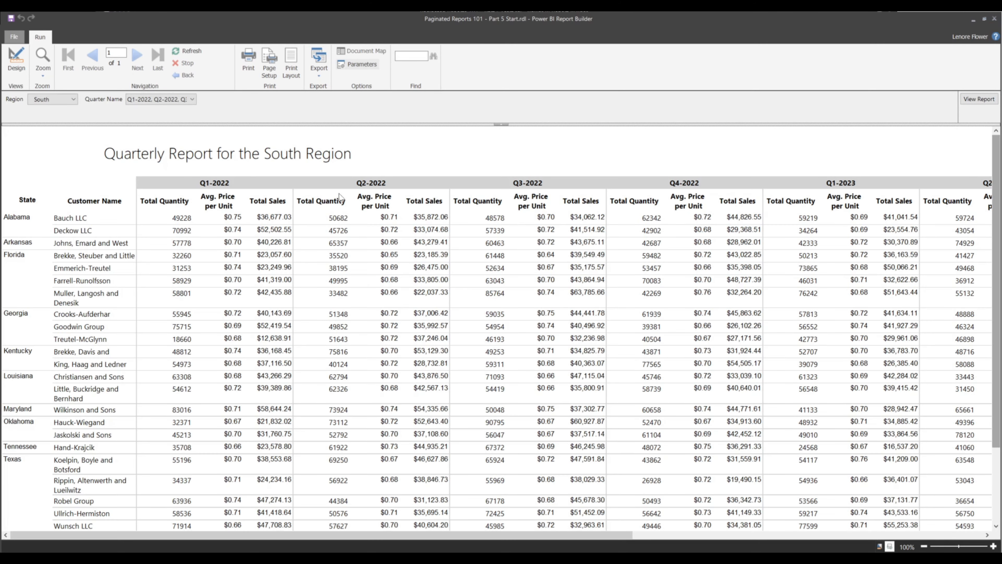
- Preview the report in print layout and page forward to page 5, checking the header, table and footer
{"action": "left_click", "coordinate": [290, 62]}
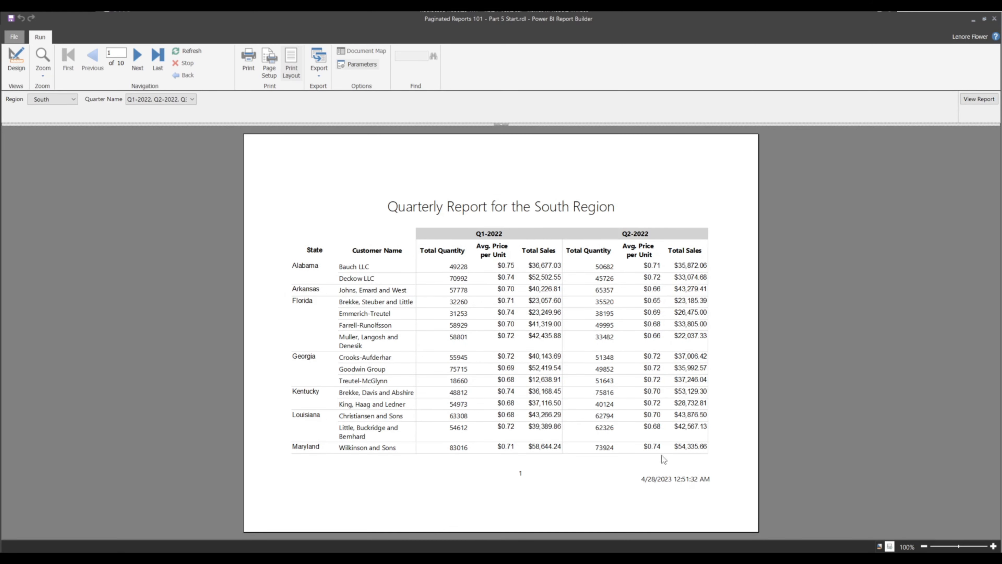
{"action": "left_click", "coordinate": [138, 56]}
{"action": "left_click", "coordinate": [138, 55]}
{"action": "left_click", "coordinate": [143, 53]}
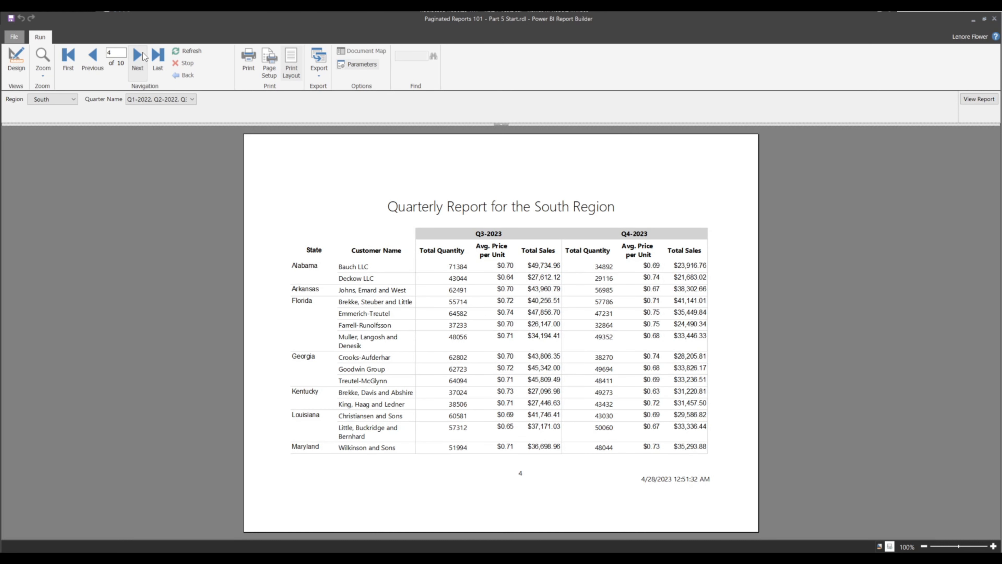
{"action": "left_click", "coordinate": [142, 52]}
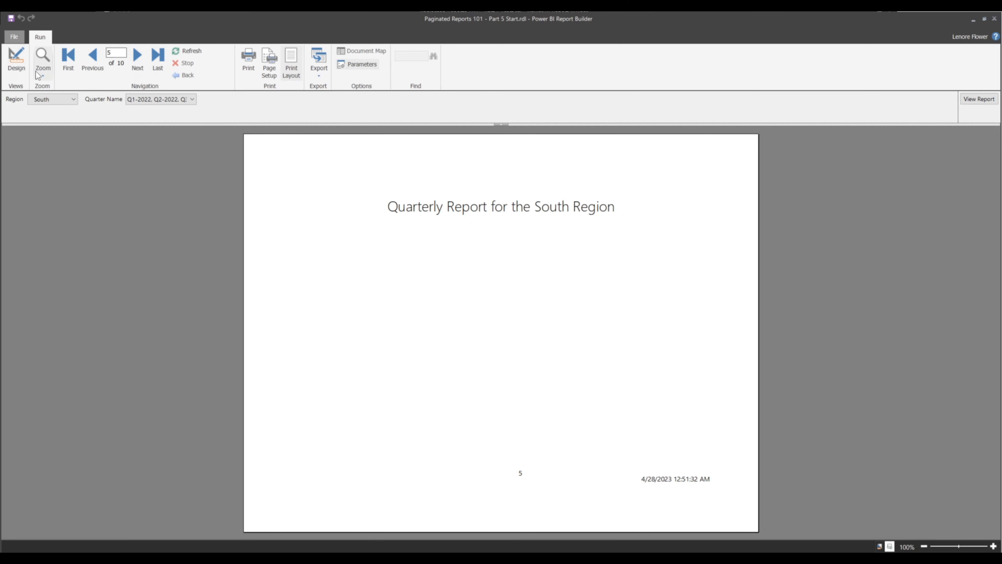
- Return to the report design and set the report's ConsumeContainerWhitespace property to True
{"action": "left_click", "coordinate": [19, 72]}
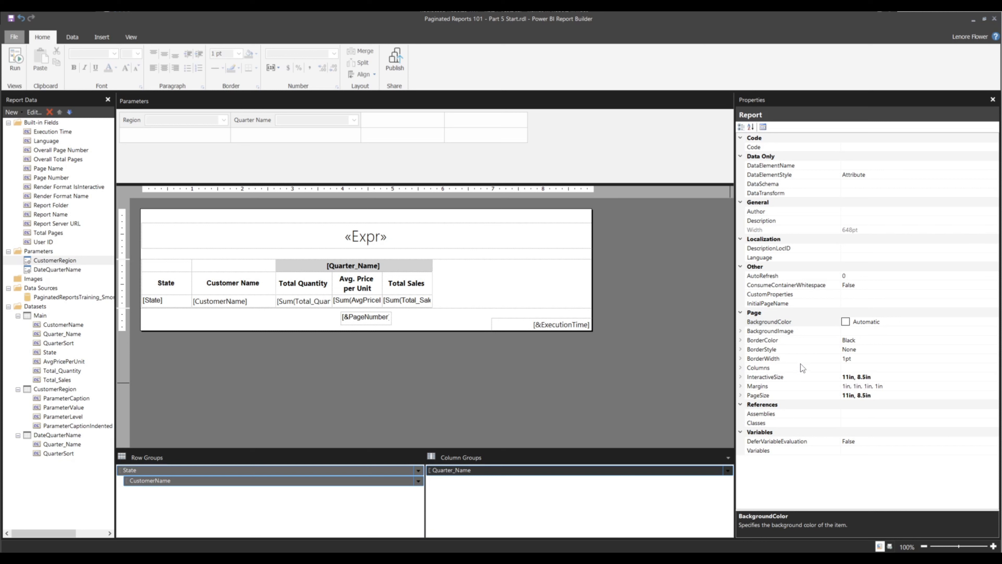
{"action": "left_click", "coordinate": [740, 385]}
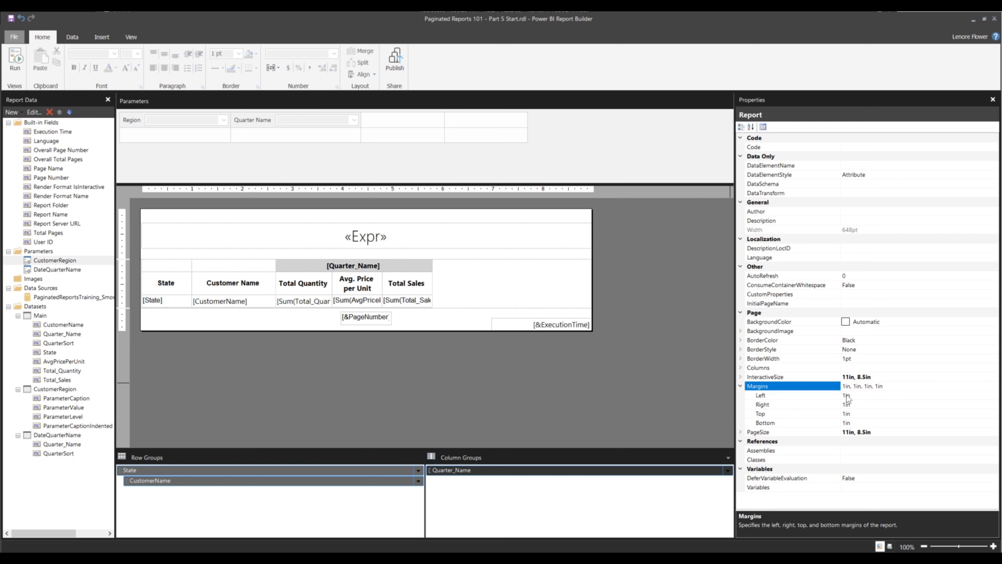
{"action": "left_click", "coordinate": [510, 284]}
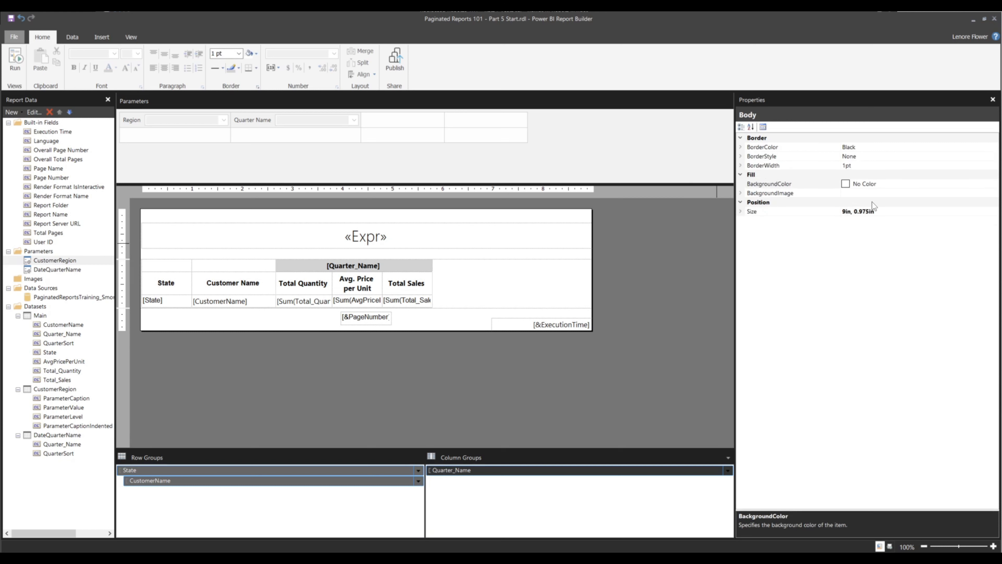
{"action": "left_click", "coordinate": [698, 323]}
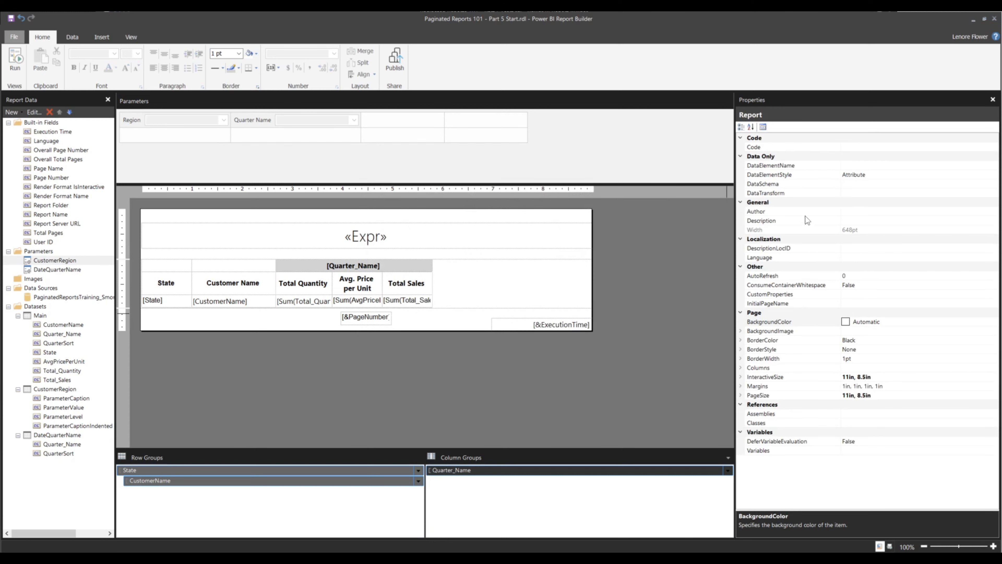
{"action": "left_click", "coordinate": [853, 285]}
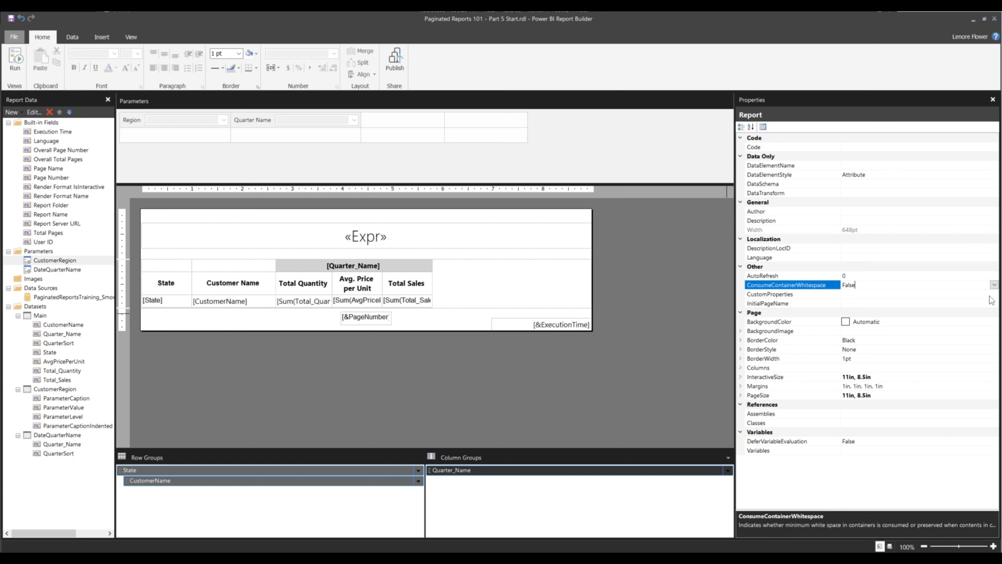
{"action": "left_click", "coordinate": [993, 285]}
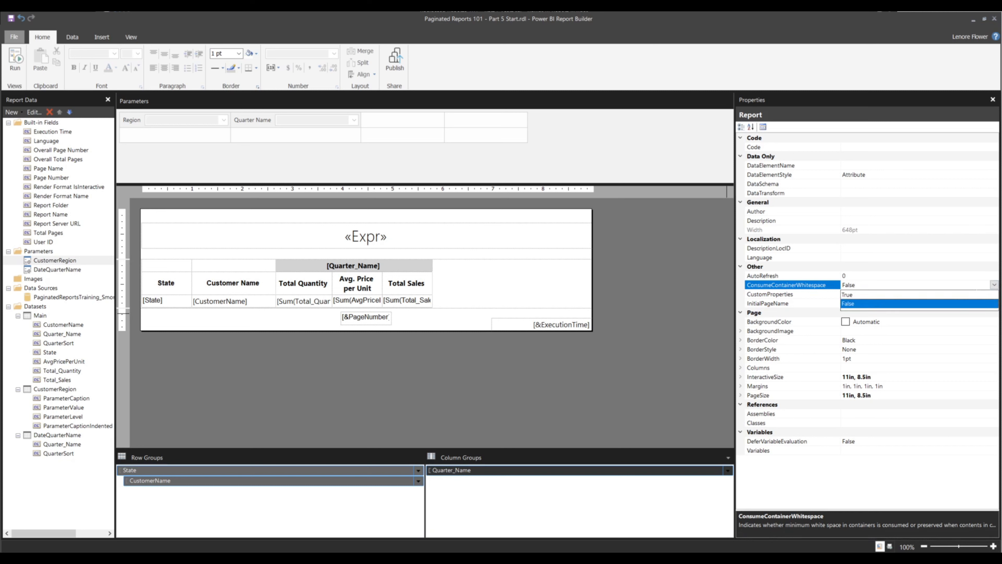
{"action": "left_click", "coordinate": [926, 294]}
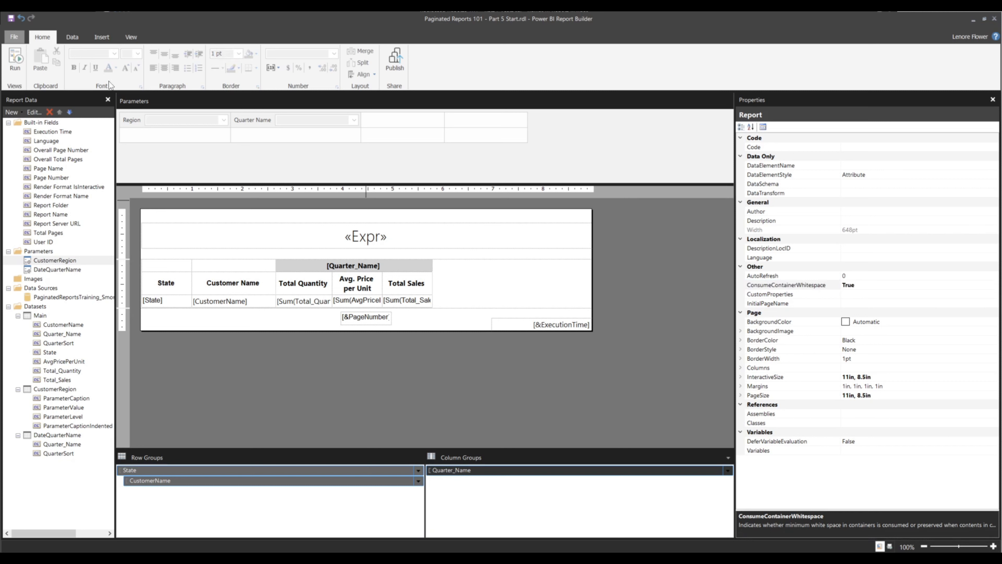
- Rerun the report in print layout for the South region with all quarters selected
{"action": "left_click", "coordinate": [16, 63]}
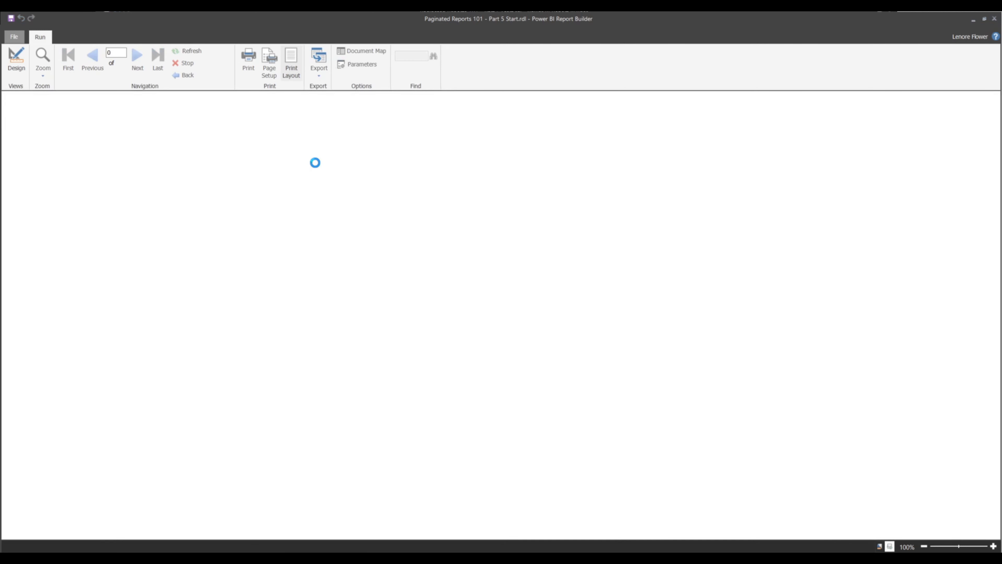
{"action": "left_click", "coordinate": [79, 99]}
{"action": "left_click", "coordinate": [49, 133]}
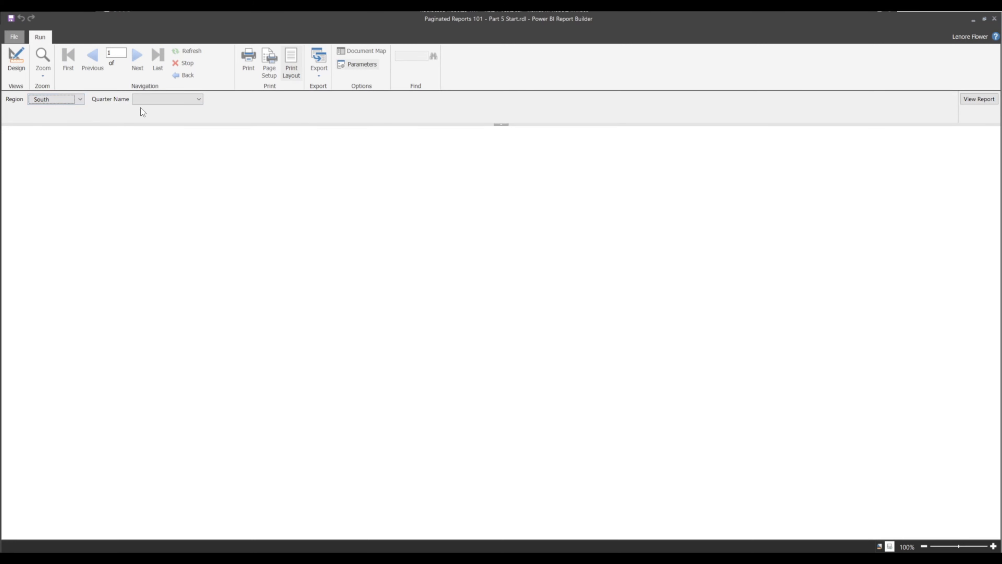
{"action": "left_click", "coordinate": [148, 99]}
{"action": "left_click", "coordinate": [298, 117]}
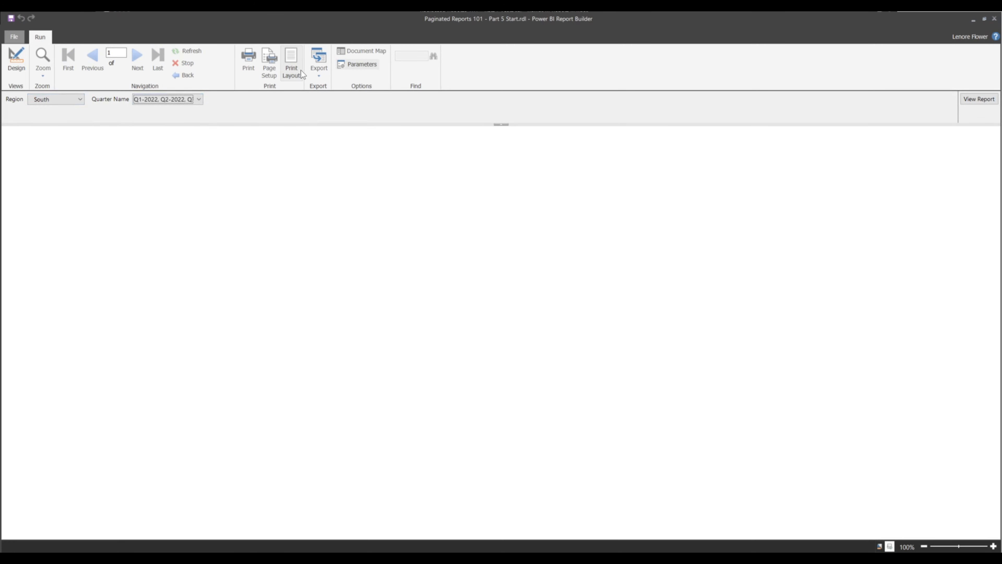
{"action": "left_click", "coordinate": [979, 98]}
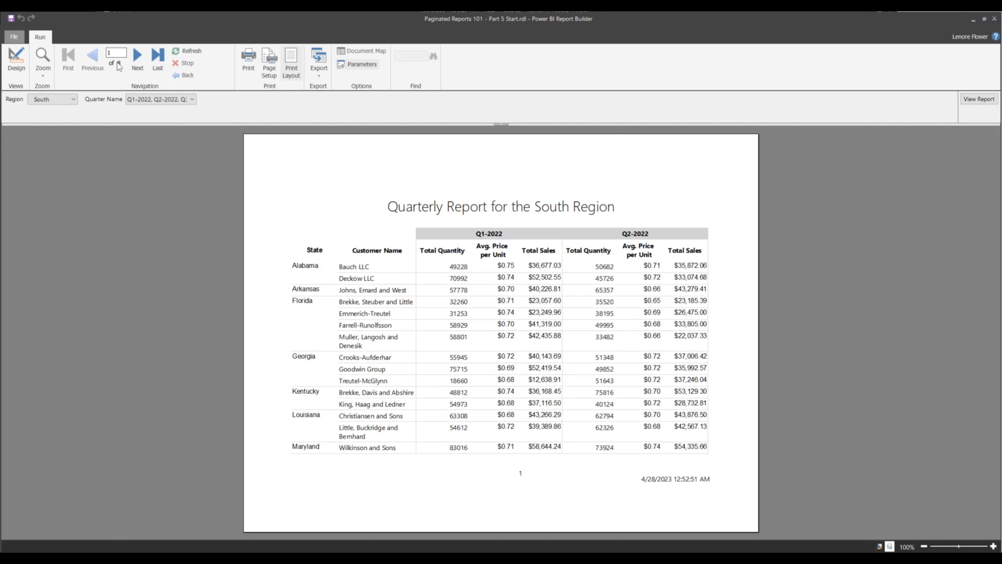
- Page forward through the print preview to page 8 and back to page 4, checking for blank pages
{"action": "left_click", "coordinate": [137, 56]}
{"action": "left_click", "coordinate": [137, 57]}
{"action": "left_click", "coordinate": [137, 57]}
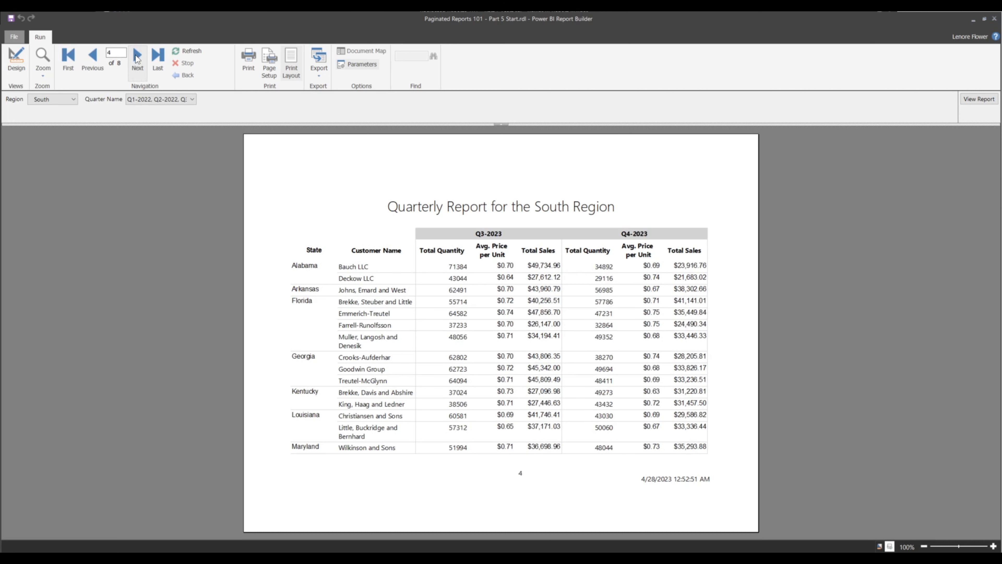
{"action": "left_click", "coordinate": [137, 57]}
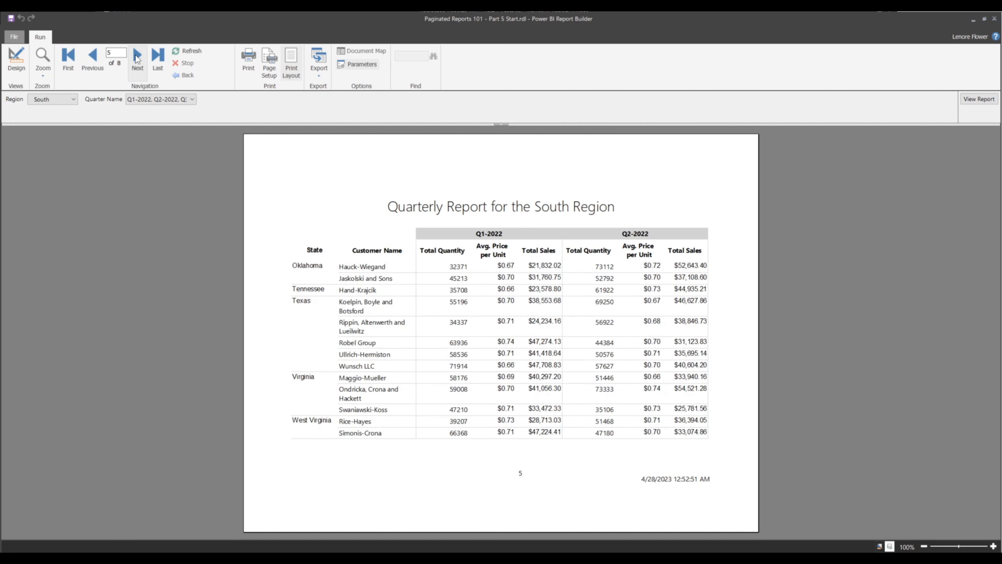
{"action": "left_click", "coordinate": [137, 57]}
{"action": "left_click", "coordinate": [137, 57]}
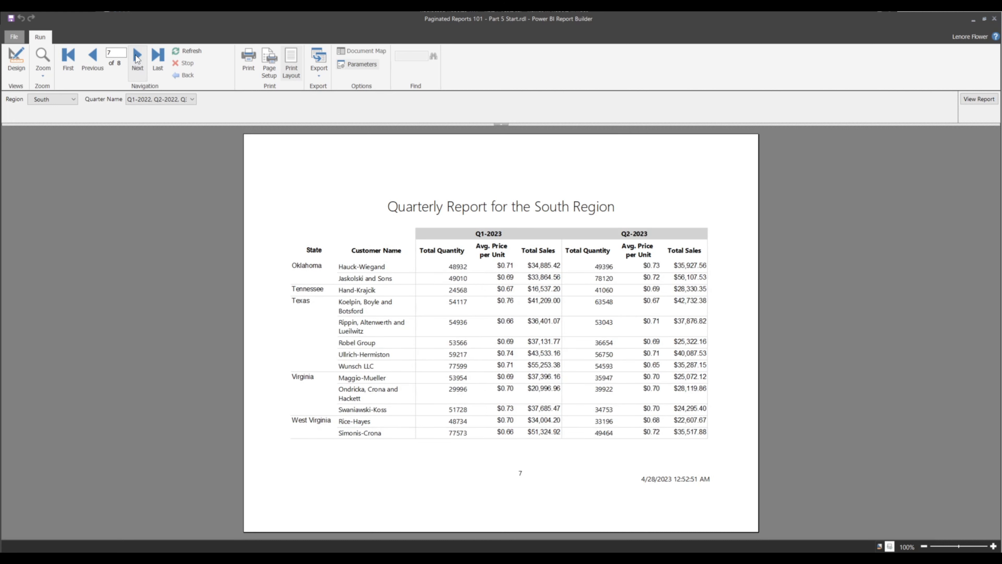
{"action": "left_click", "coordinate": [137, 57]}
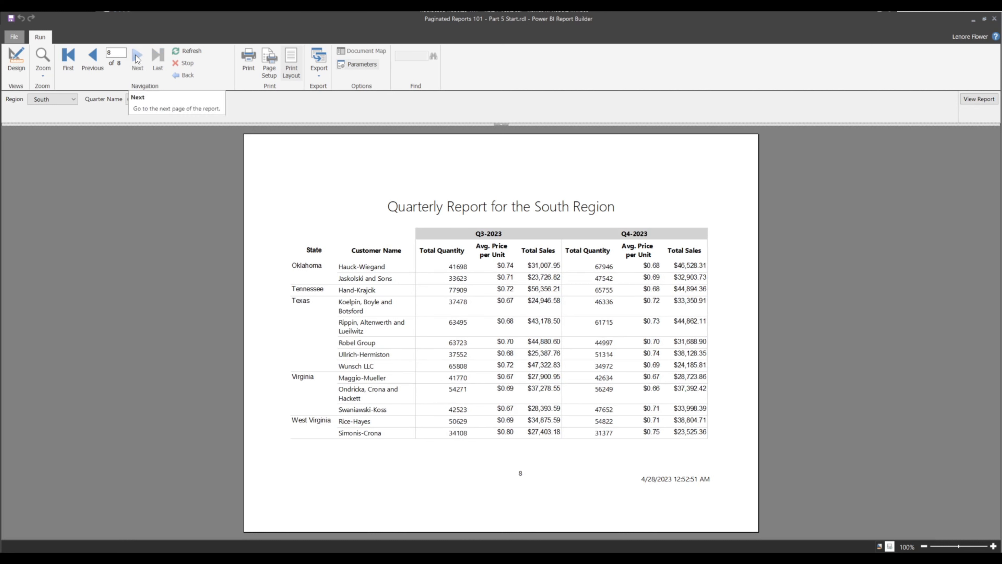
{"action": "left_click", "coordinate": [90, 60]}
{"action": "left_click", "coordinate": [90, 60]}
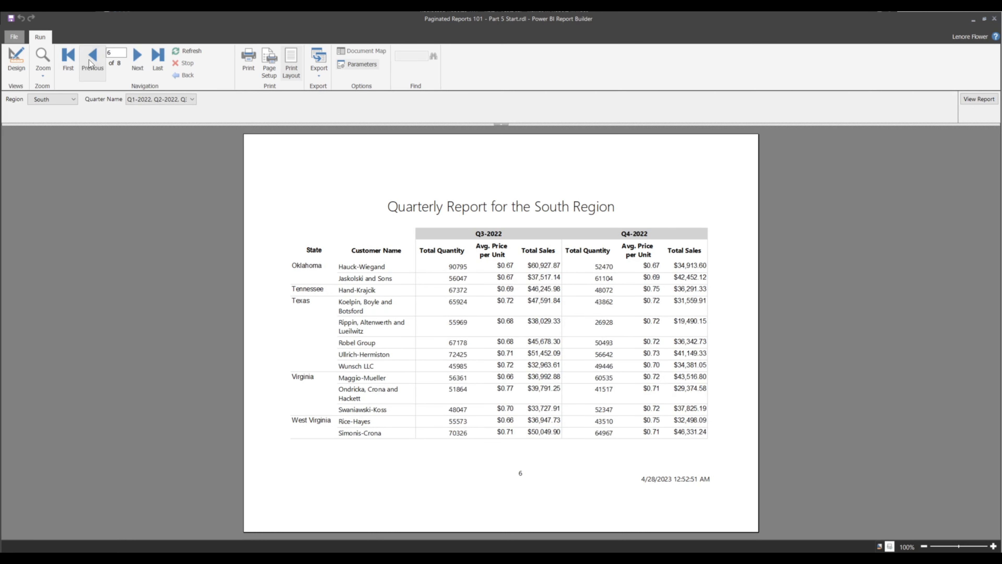
{"action": "left_click", "coordinate": [89, 62]}
{"action": "left_click", "coordinate": [88, 59]}
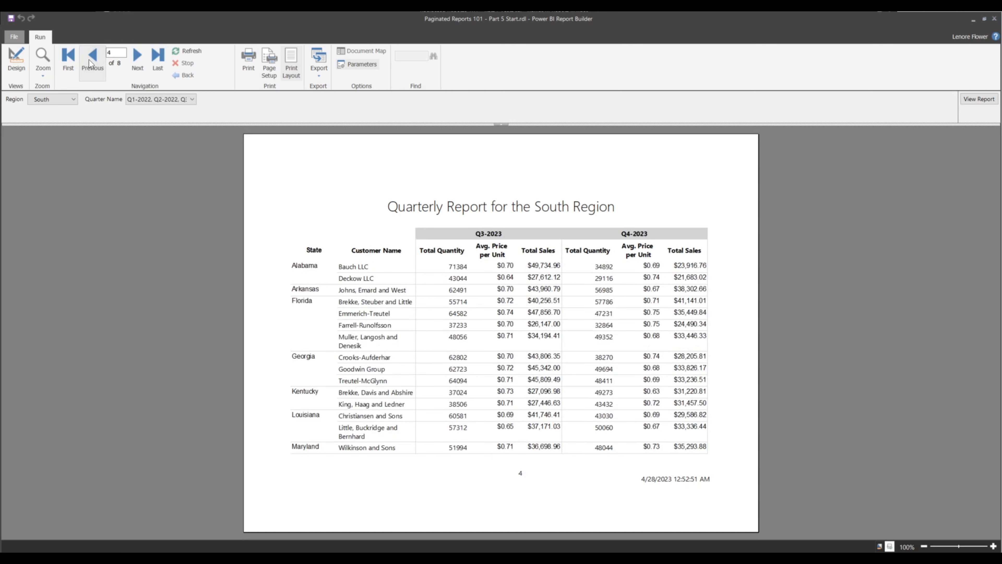